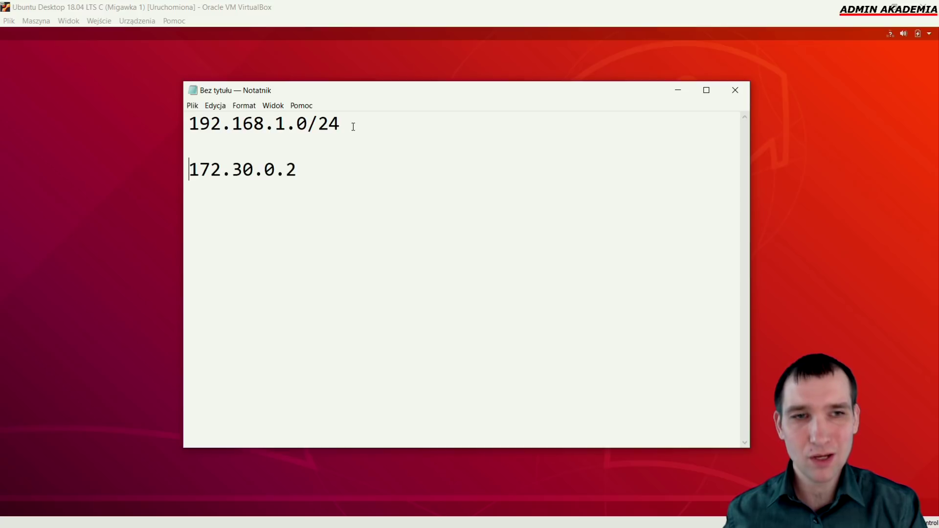
{"action": "key", "text": "Return"}
Add a note line '172.30.0.1 - ISP' and label 172.30.0.2 as '- nasz ruter'
{"action": "type", "text": "172.30"}
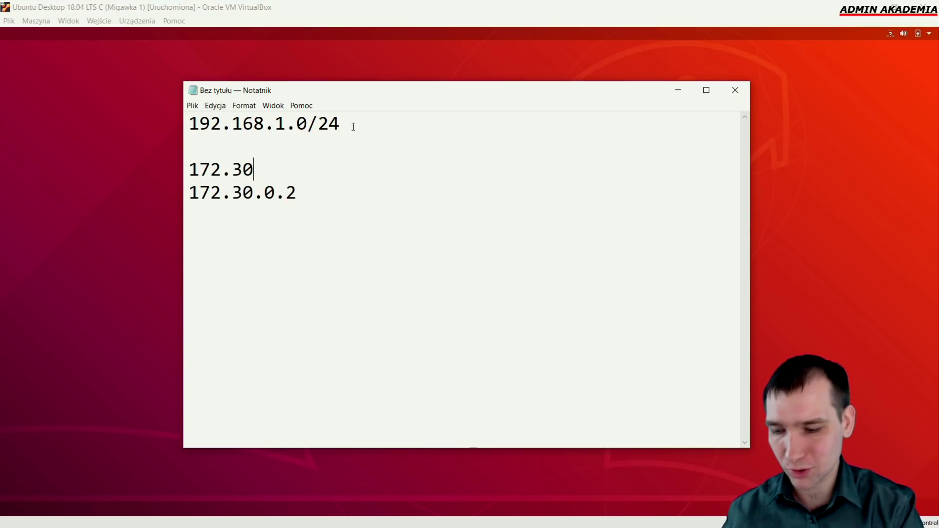
{"action": "type", "text": ".0.1"}
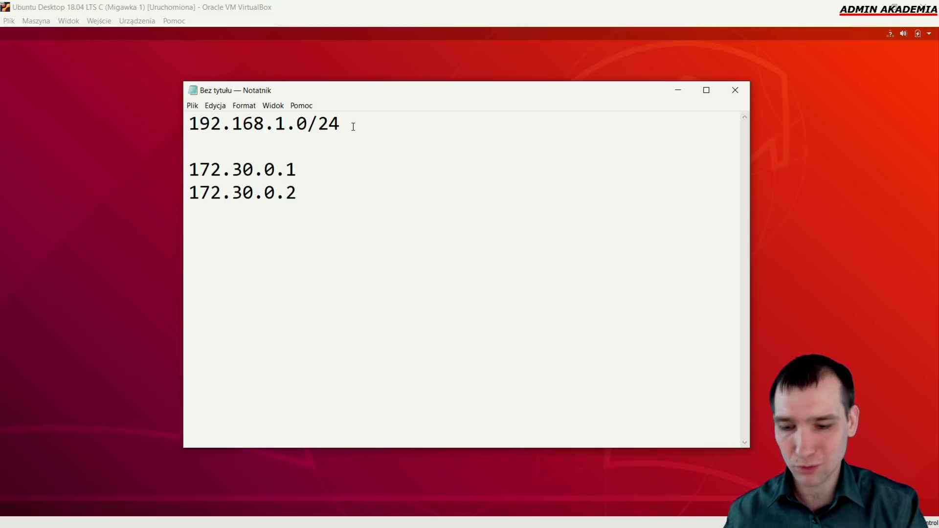
{"action": "type", "text": " - ISP 172.30.0.2"}
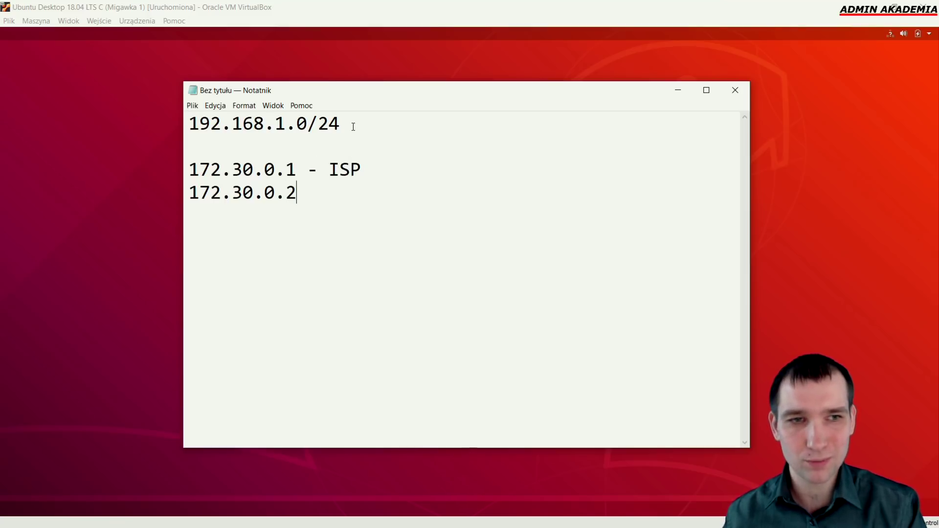
{"action": "type", "text": " - nas"}
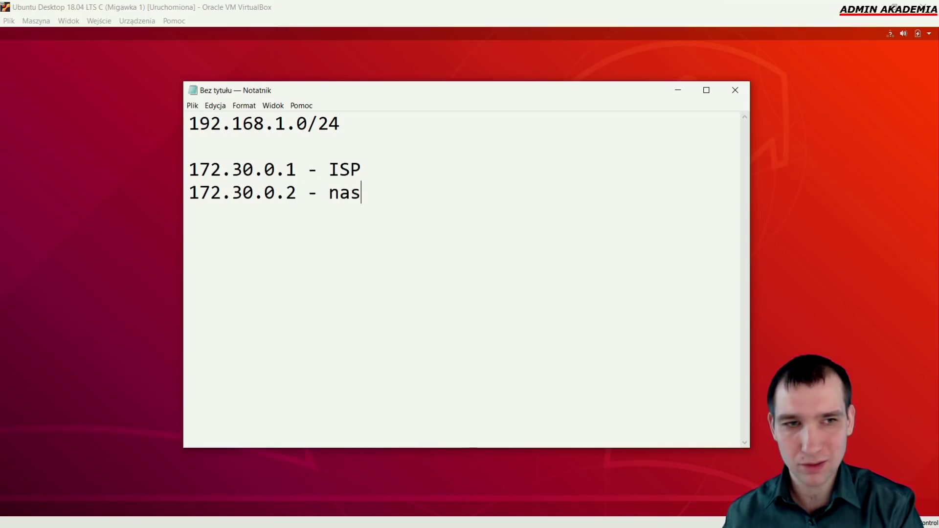
{"action": "type", "text": "z ruter"}
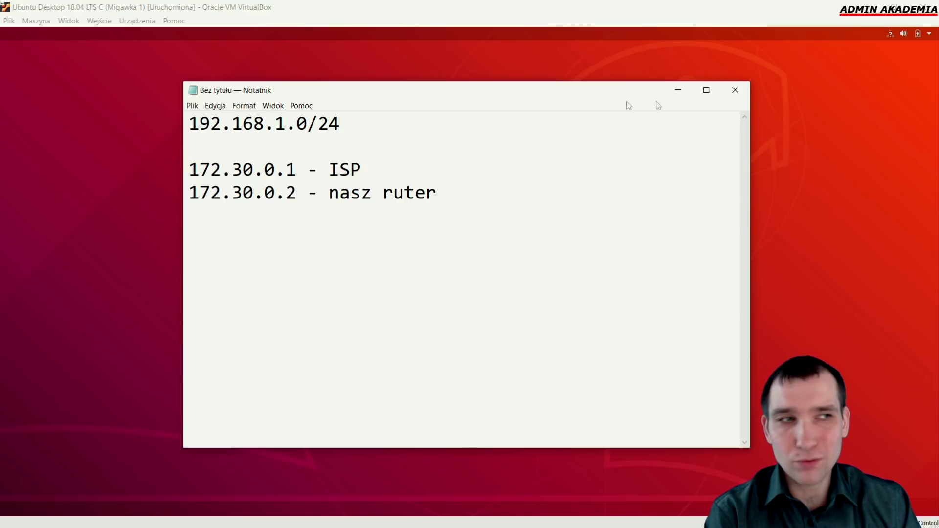
Minimize the notes window and unlock the desktop with the user password
{"action": "left_click", "coordinate": [683, 99]}
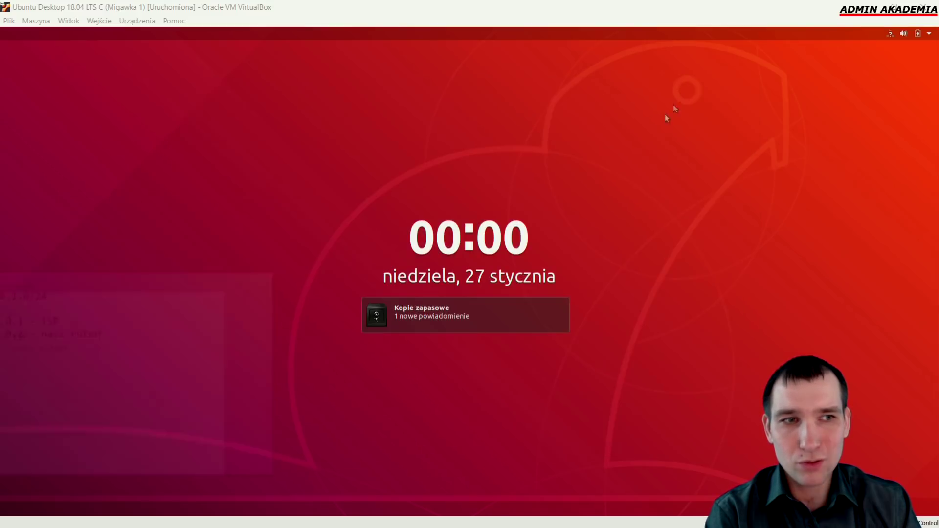
{"action": "left_click_drag", "start_coordinate": [446, 432], "coordinate": [443, 199]}
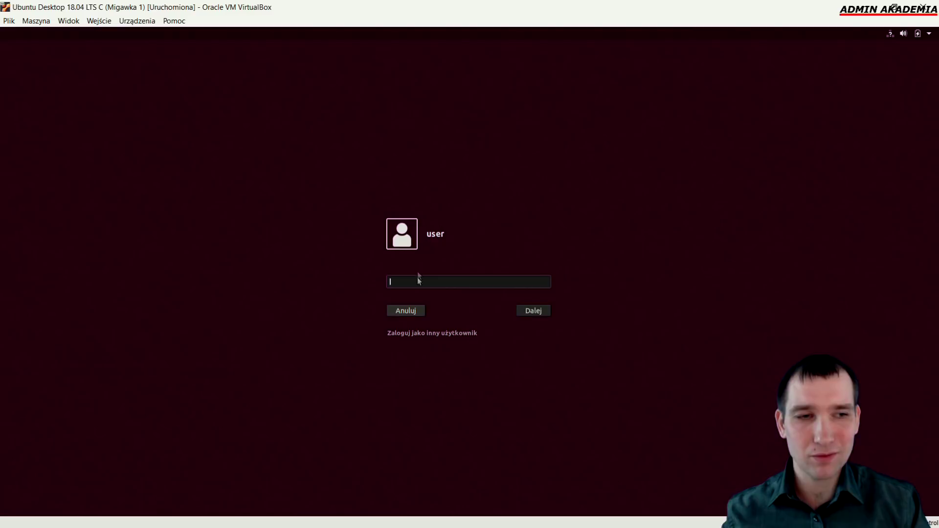
{"action": "type", "text": "user1234"}
{"action": "key", "text": "Return"}
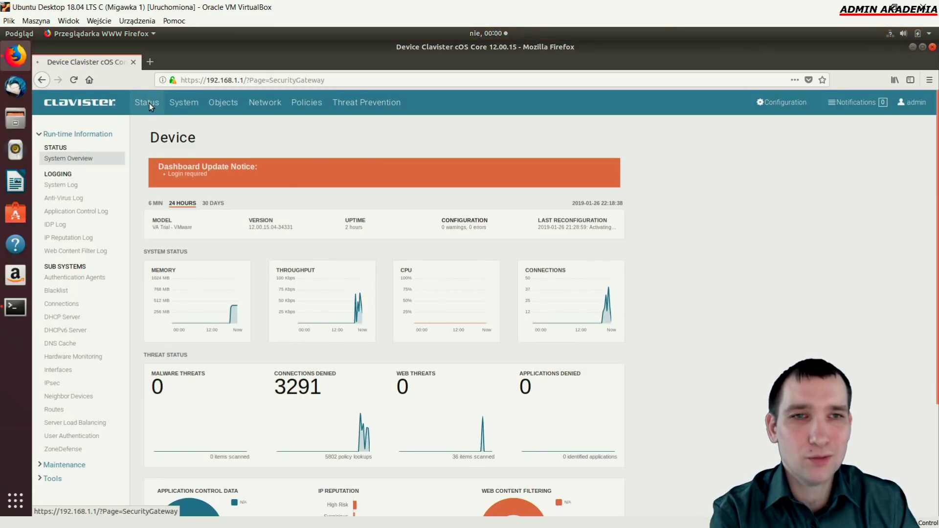
Log in to the Clavister web UI as admin with the administrator password
{"action": "left_click", "coordinate": [148, 103]}
{"action": "left_click", "coordinate": [470, 167]}
{"action": "type", "text": "ad"}
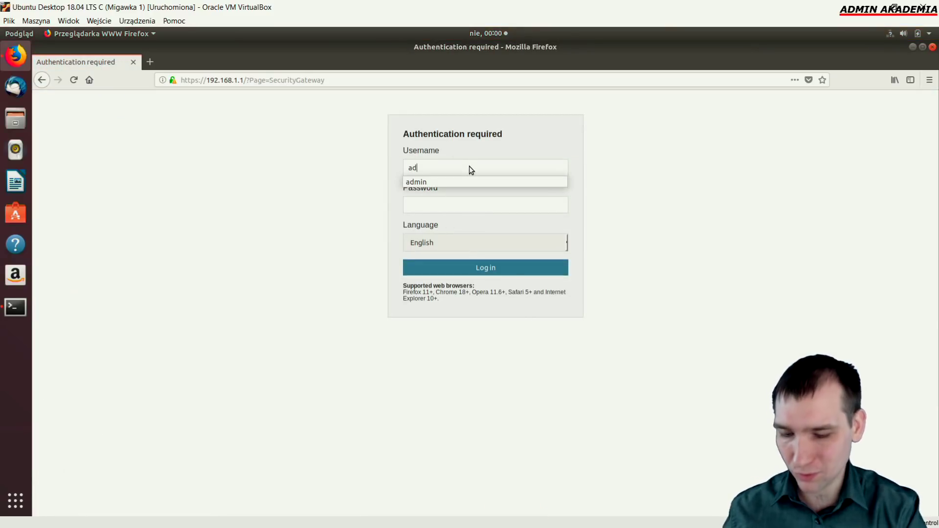
{"action": "type", "text": "min"}
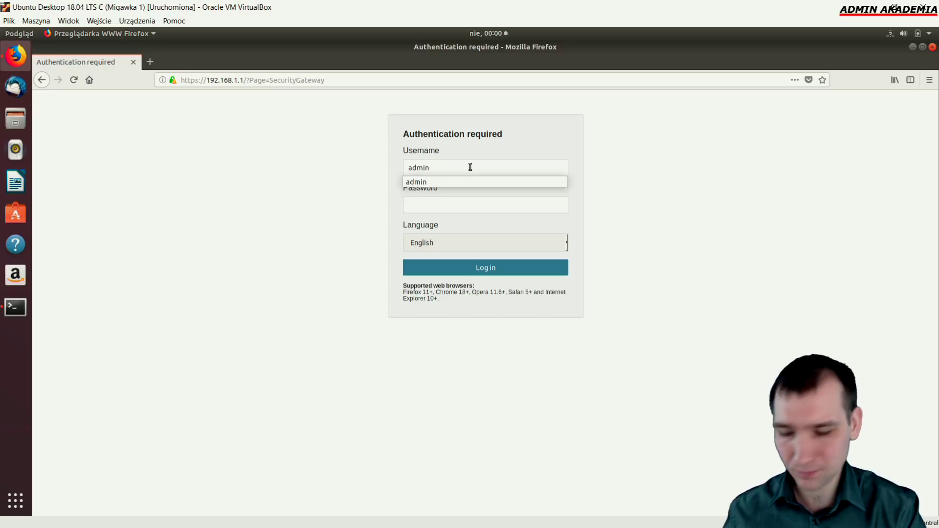
{"action": "key", "text": "Tab"}
{"action": "type", "text": "a"}
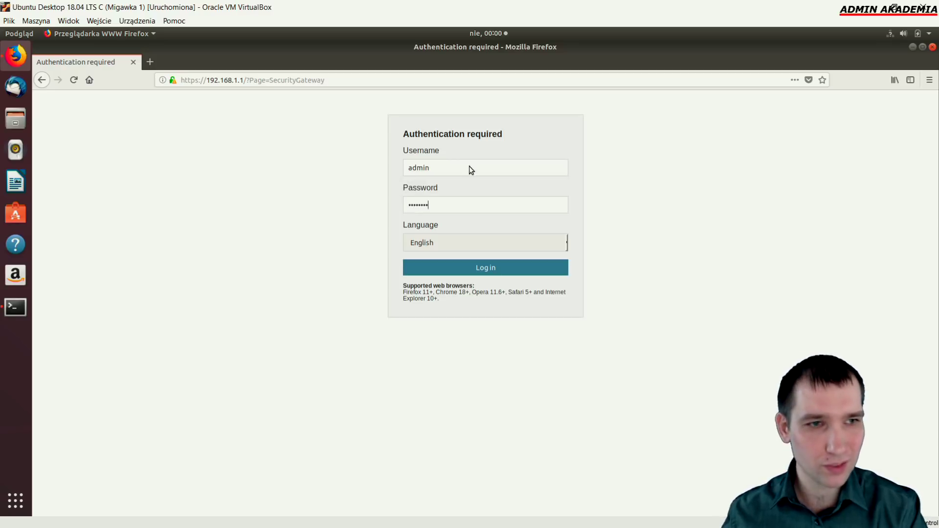
{"action": "key", "text": "Return"}
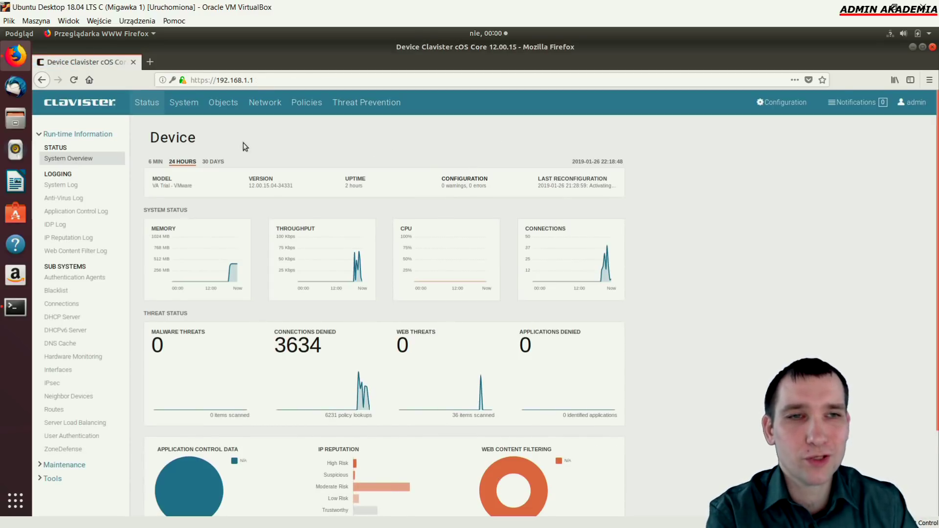
Open If2's Ethernet settings: IP 172.30.0.2, network 255.255.255.252, gateway 172.30.0.1
{"action": "left_click", "coordinate": [263, 103]}
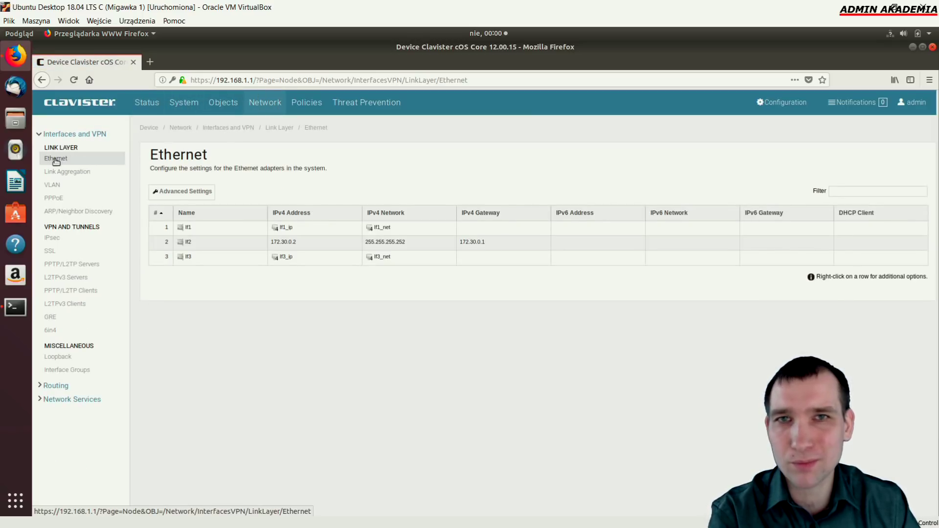
{"action": "left_click", "coordinate": [475, 246]}
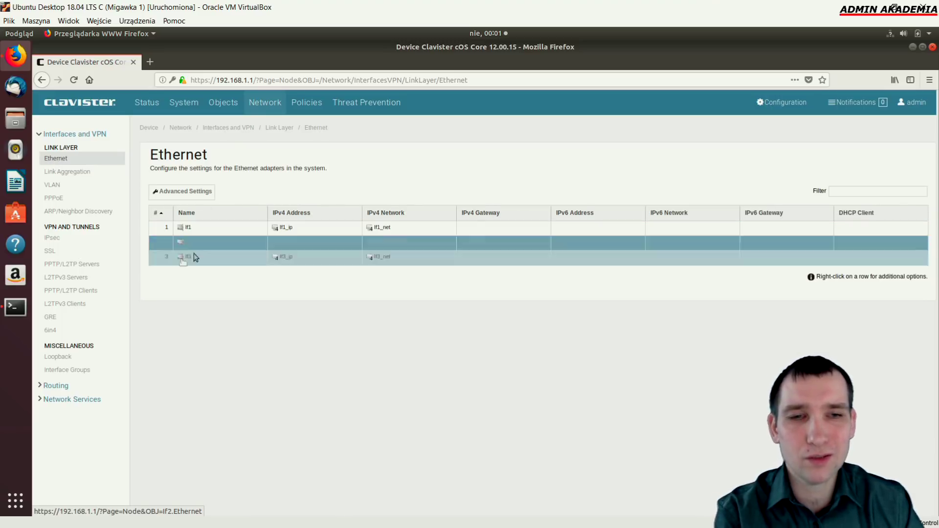
{"action": "left_click", "coordinate": [358, 250]}
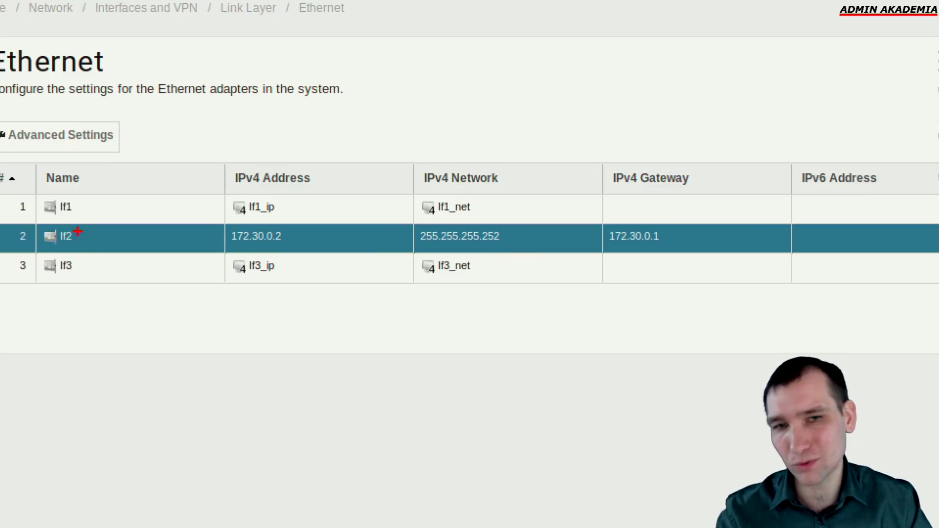
{"action": "left_click_drag", "start_coordinate": [276, 250], "coordinate": [304, 290]}
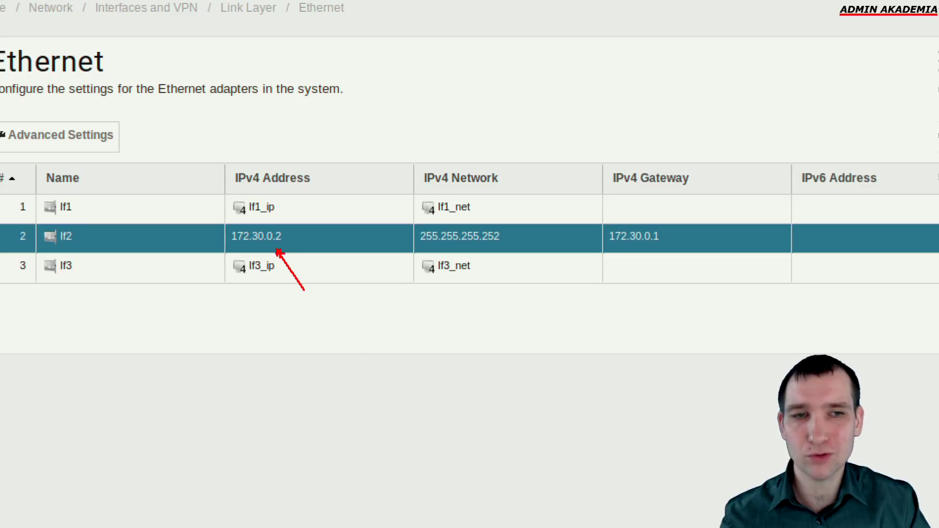
{"action": "left_click_drag", "start_coordinate": [494, 250], "coordinate": [519, 289]}
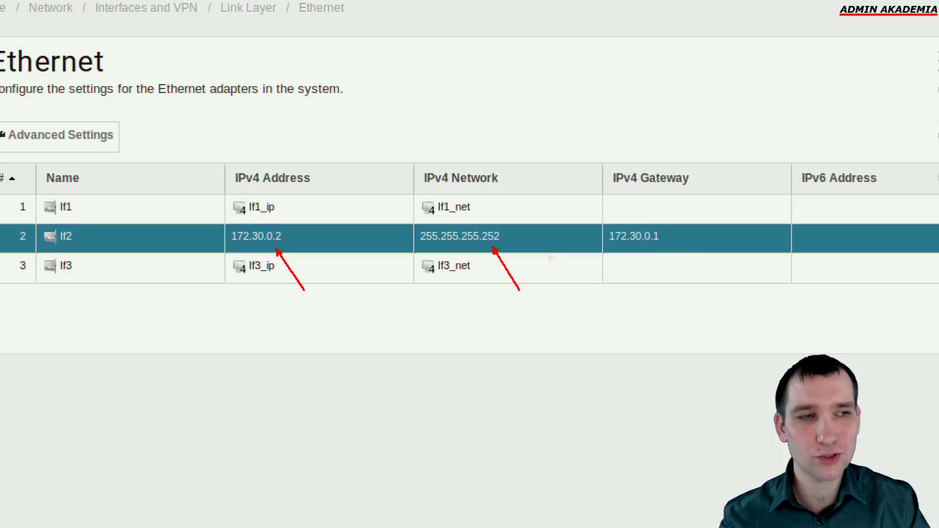
{"action": "left_click_drag", "start_coordinate": [657, 252], "coordinate": [678, 284]}
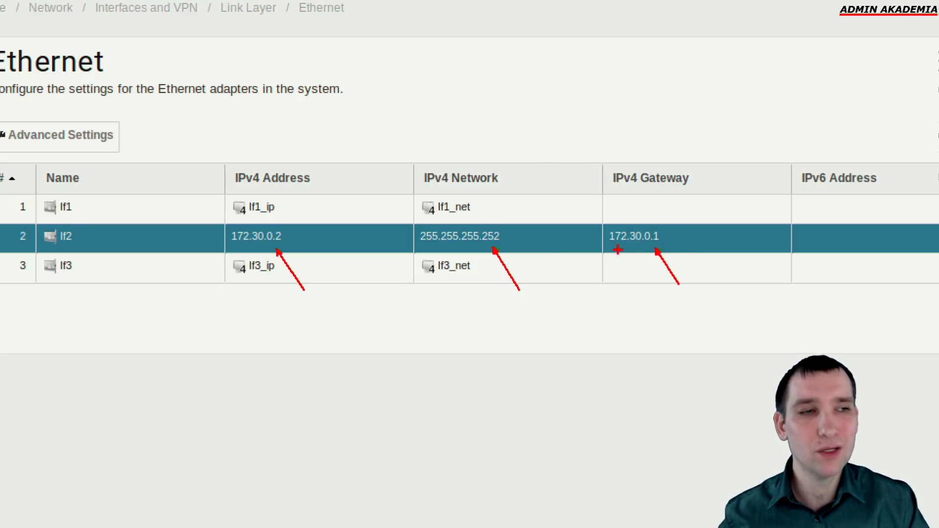
{"action": "key", "text": "Escape"}
{"action": "left_click", "coordinate": [183, 242]}
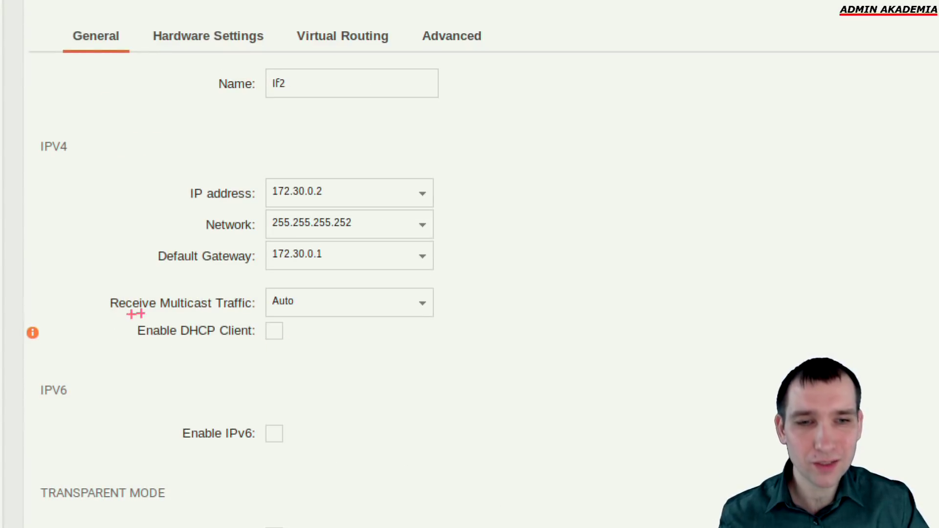
Return to the Ethernet interfaces list and open the If1 interface settings
{"action": "left_click_drag", "start_coordinate": [163, 318], "coordinate": [267, 356]}
{"action": "left_click_drag", "start_coordinate": [234, 317], "coordinate": [139, 359]}
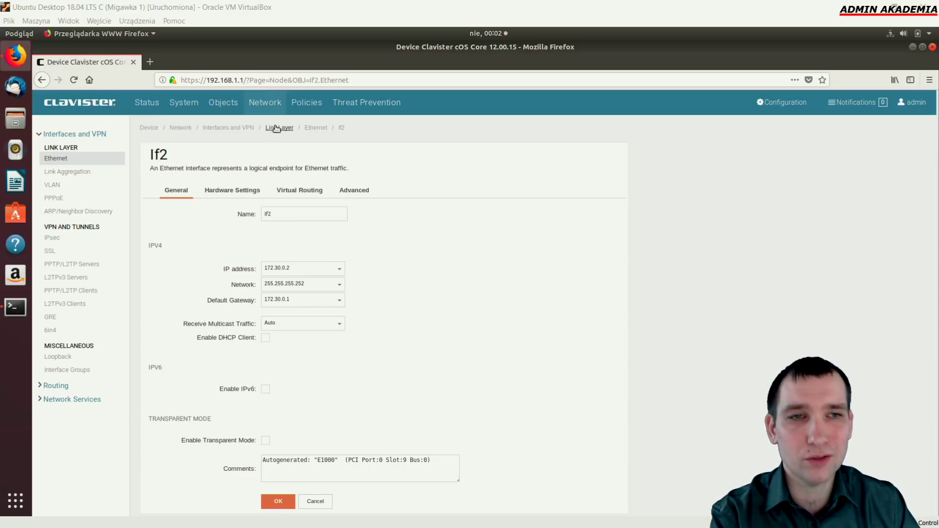
{"action": "left_click", "coordinate": [316, 128]}
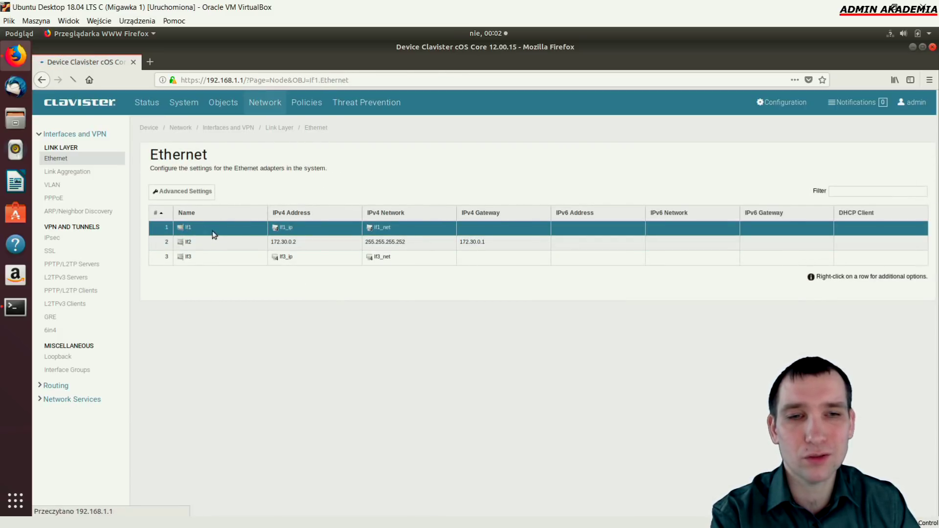
{"action": "left_click", "coordinate": [284, 234]}
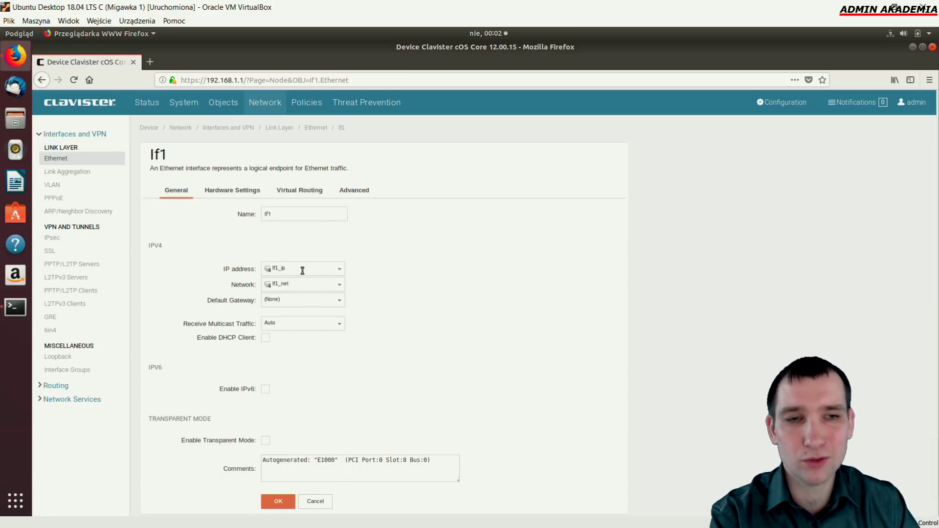
Check If1's address choices, keeping If1_ip and If1_net, then open a new browser tab
{"action": "left_click", "coordinate": [337, 269]}
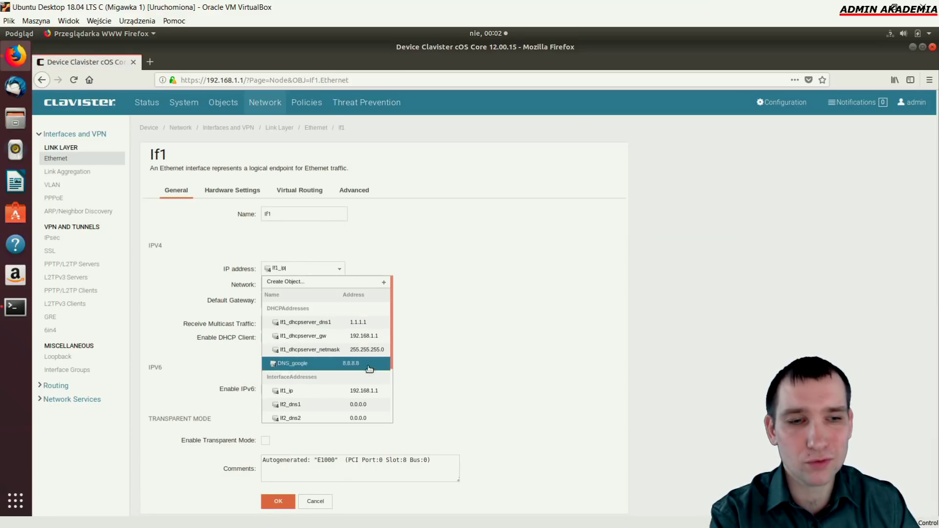
{"action": "left_click", "coordinate": [372, 394]}
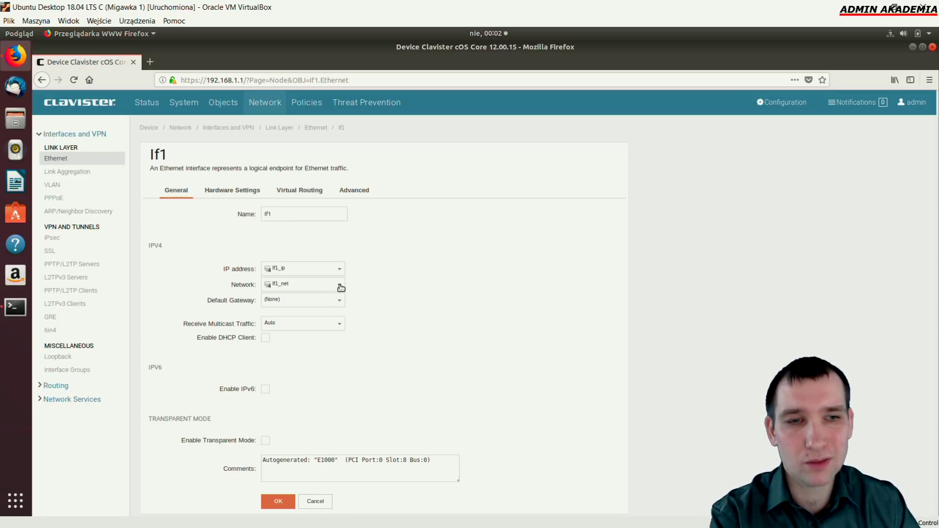
{"action": "left_click", "coordinate": [340, 286]}
{"action": "left_click", "coordinate": [408, 316]}
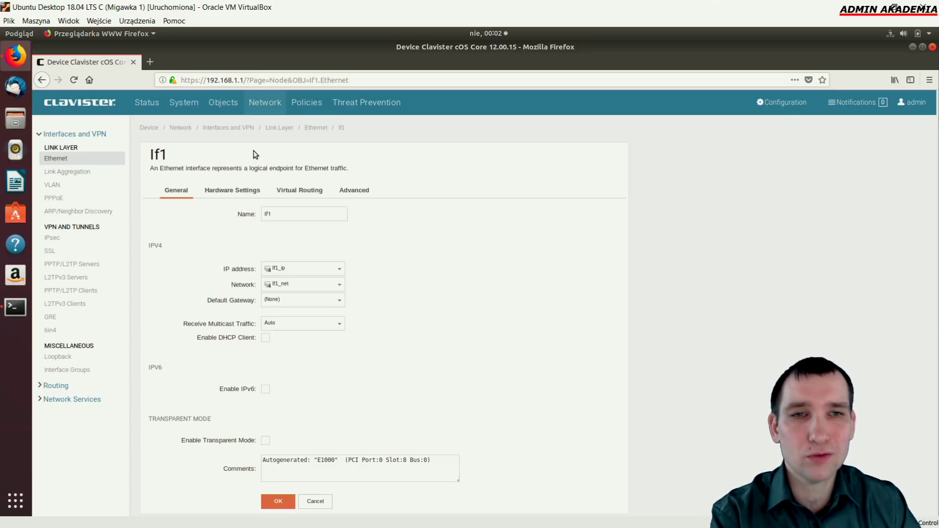
{"action": "left_click", "coordinate": [150, 62]}
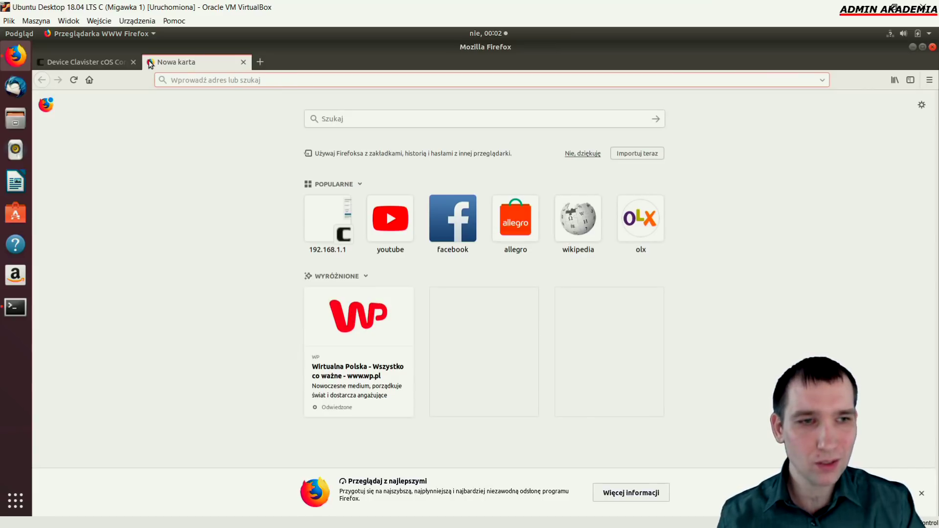
Load facebook in the new tab to test internet access, then return to the Clavister tab
{"action": "left_click", "coordinate": [446, 221]}
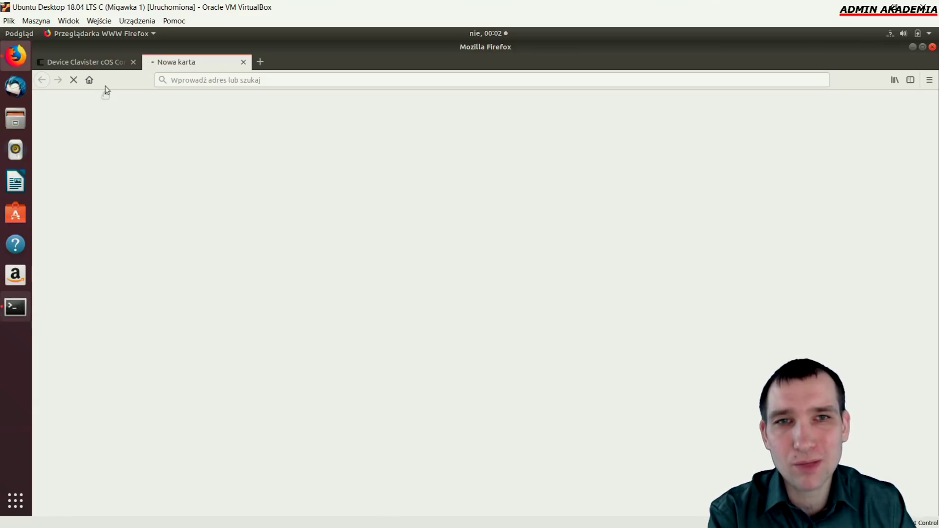
{"action": "left_click", "coordinate": [111, 62]}
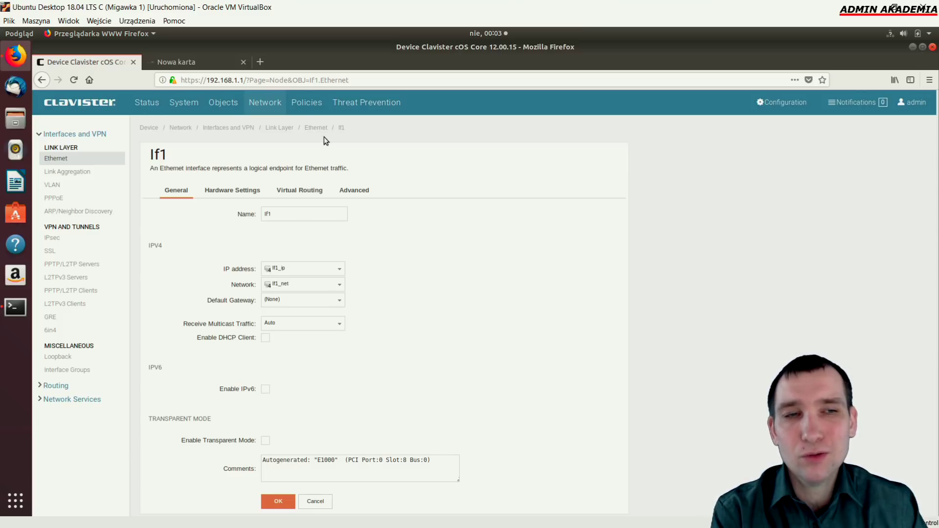
Go to Policies > Main IP Rules and show the Add menu's rule and folder types
{"action": "left_click", "coordinate": [311, 104]}
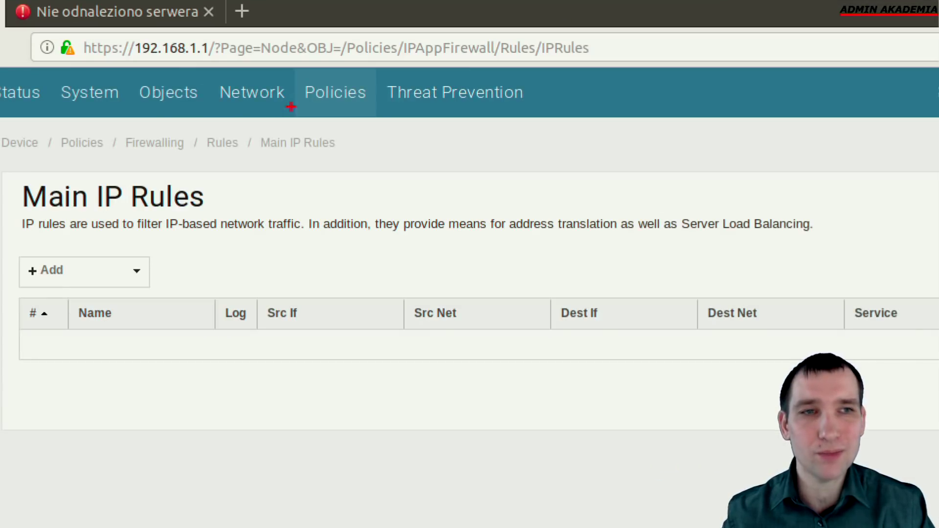
{"action": "mouse_move", "coordinate": [288, 66]}
{"action": "left_mouse_down"}
{"action": "mouse_move", "coordinate": [393, 131]}
{"action": "mouse_move", "coordinate": [482, 238]}
{"action": "left_mouse_up"}
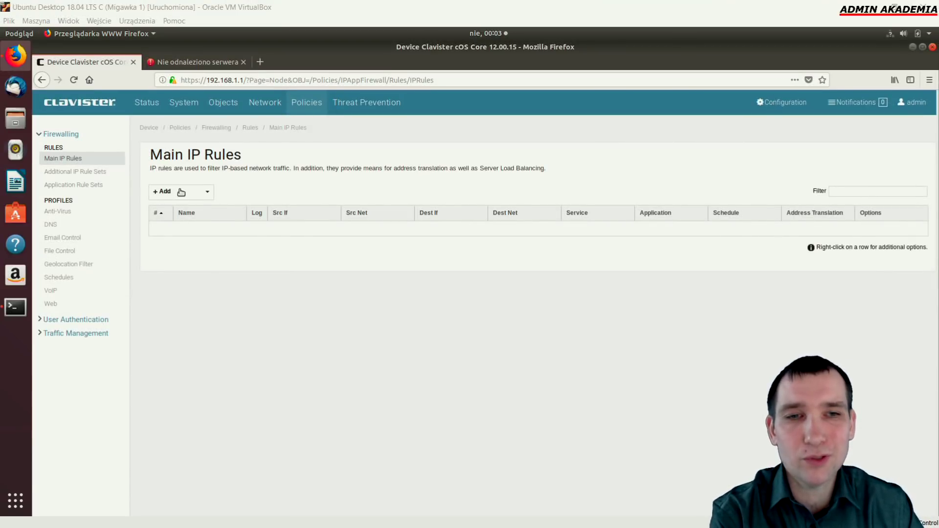
{"action": "left_click", "coordinate": [212, 194]}
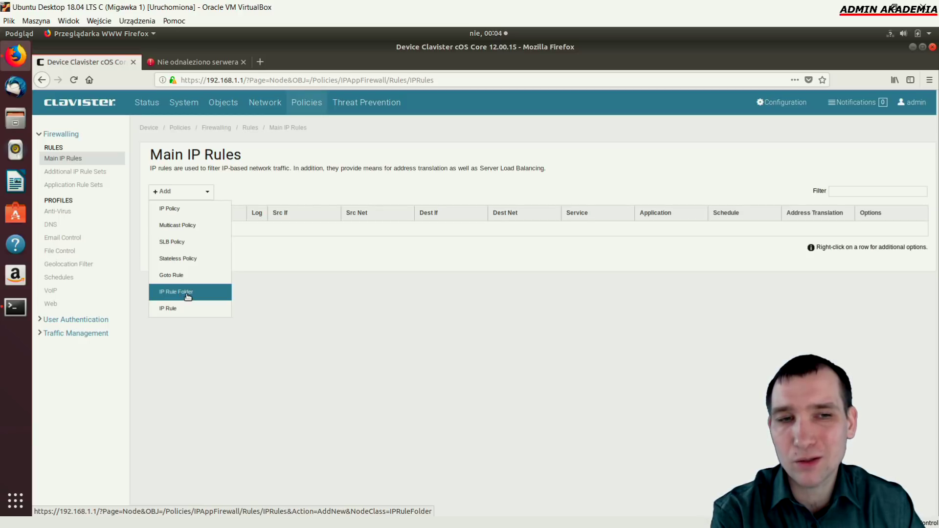
{"action": "left_click", "coordinate": [337, 233]}
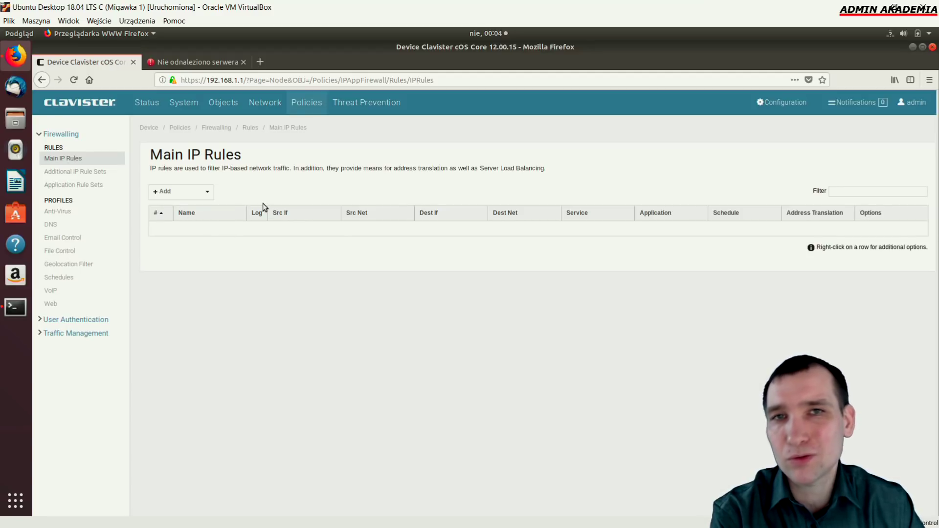
{"action": "left_click", "coordinate": [208, 192]}
{"action": "left_click", "coordinate": [234, 189]}
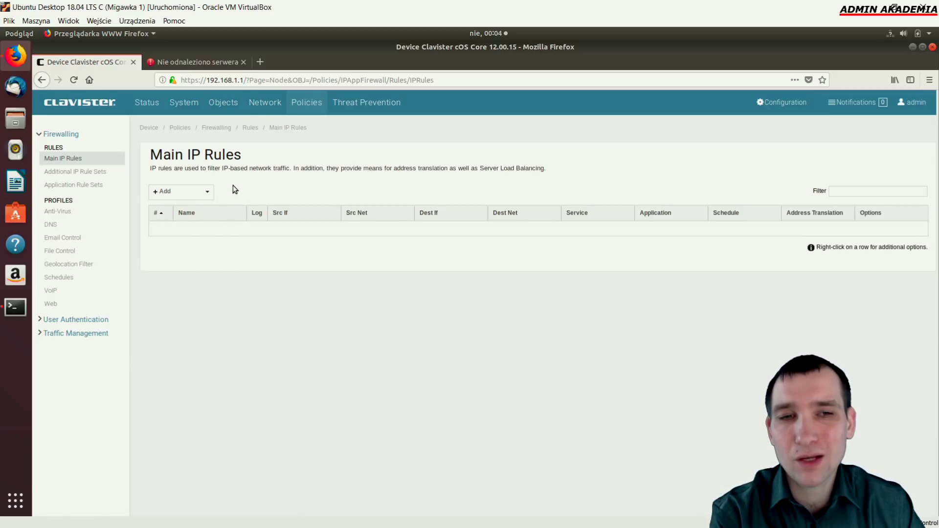
{"action": "left_click", "coordinate": [209, 192]}
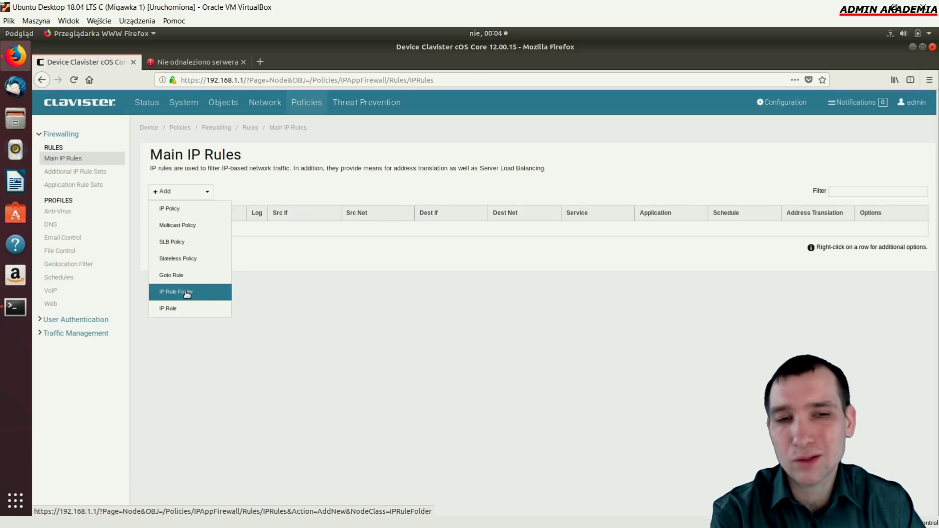
Create the IP rule folder Z_sieci_lokalnej_do_neta
{"action": "left_click", "coordinate": [186, 292]}
{"action": "left_click", "coordinate": [303, 231]}
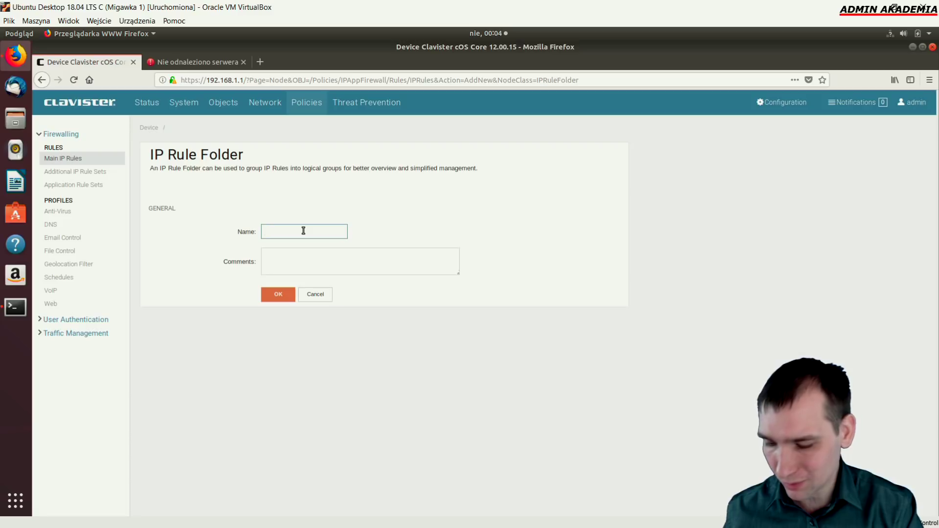
{"action": "type", "text": "z_si"}
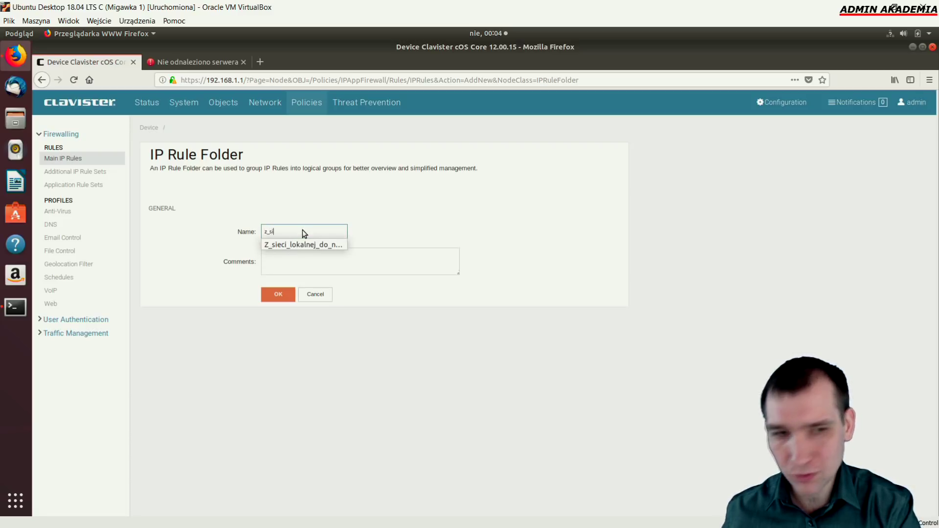
{"action": "type", "text": "eci"}
{"action": "key", "text": "Down"}
{"action": "key", "text": "Return"}
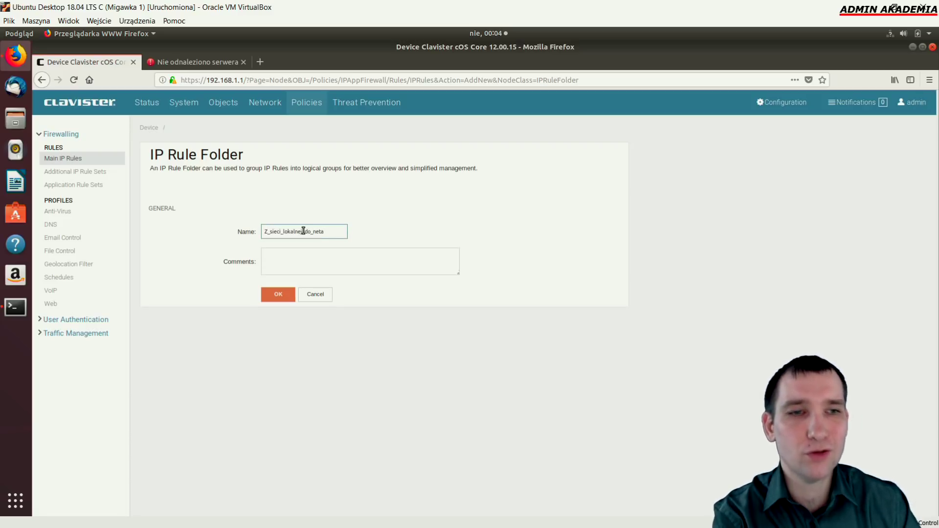
{"action": "left_click", "coordinate": [283, 294]}
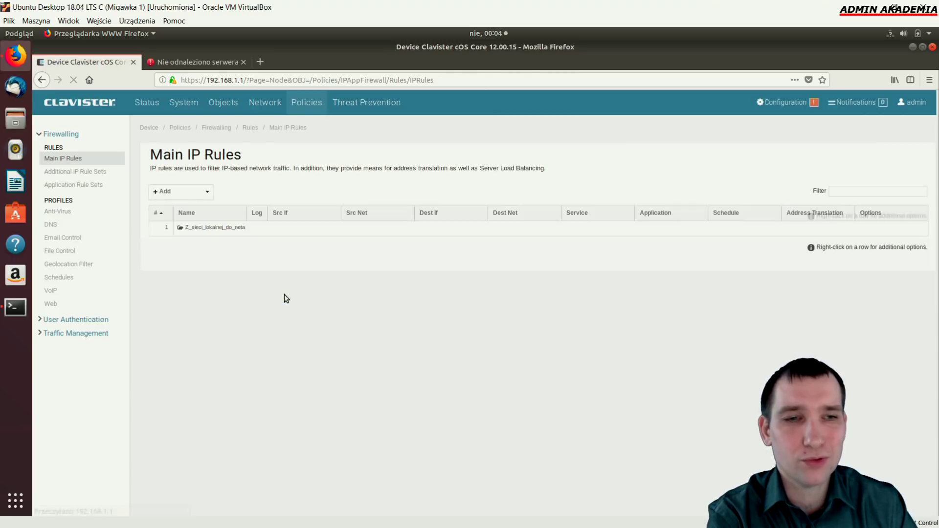
Inside the folder, start a new IP rule named zezwol_wszystko with action Allow
{"action": "double_click", "coordinate": [225, 229]}
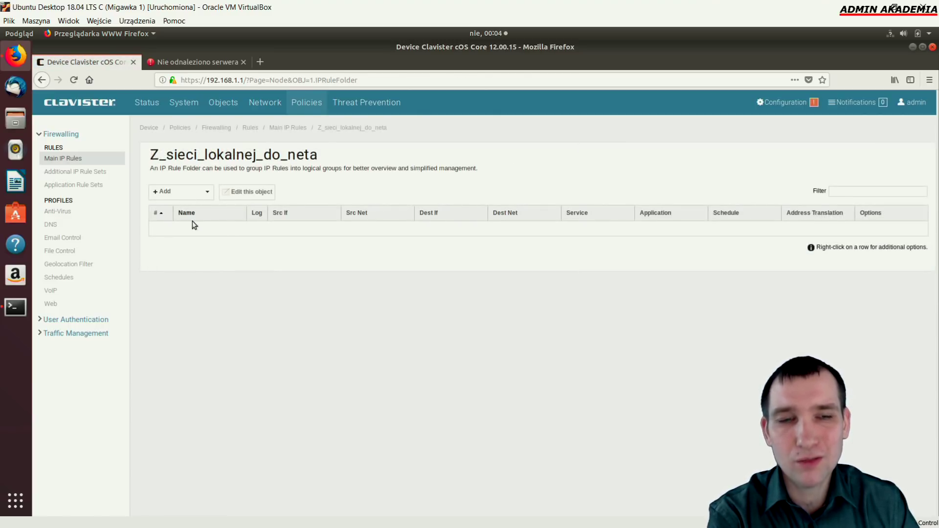
{"action": "double_click", "coordinate": [213, 227]}
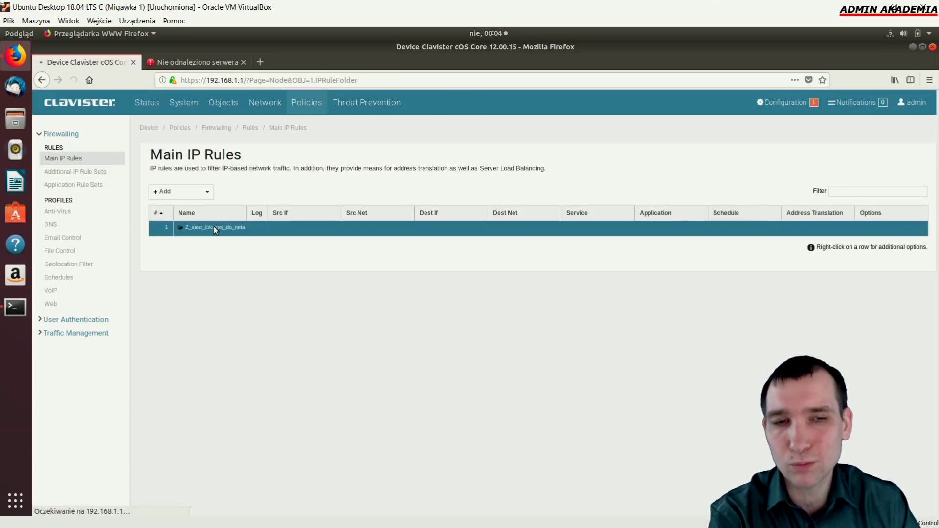
{"action": "left_click", "coordinate": [199, 194]}
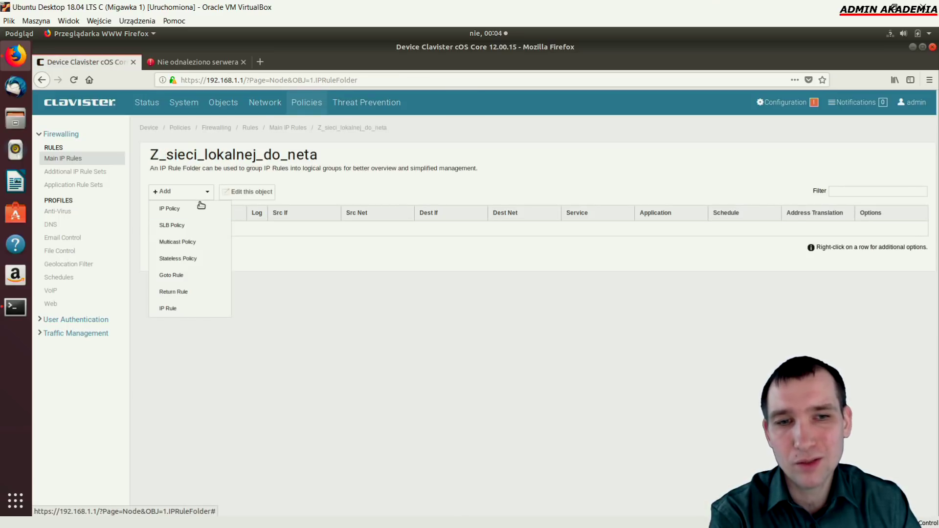
{"action": "left_click", "coordinate": [173, 308]}
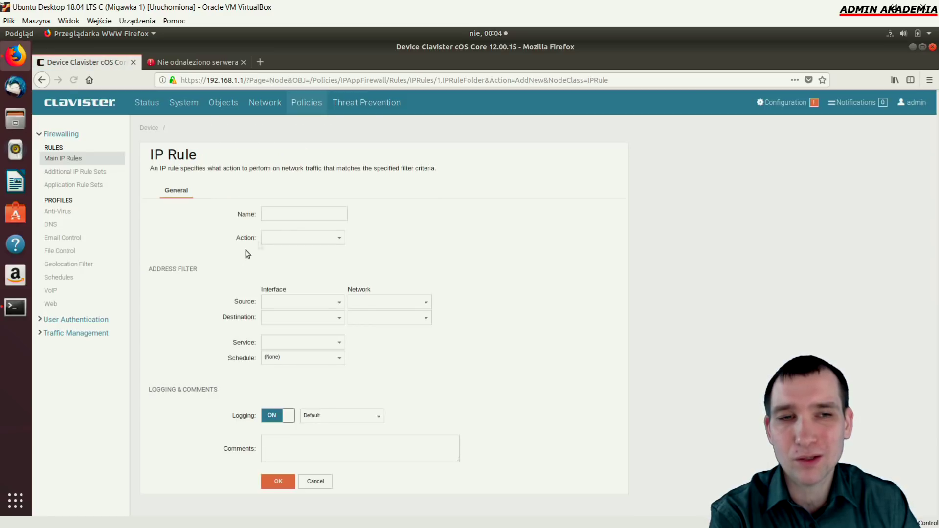
{"action": "left_click", "coordinate": [280, 212]}
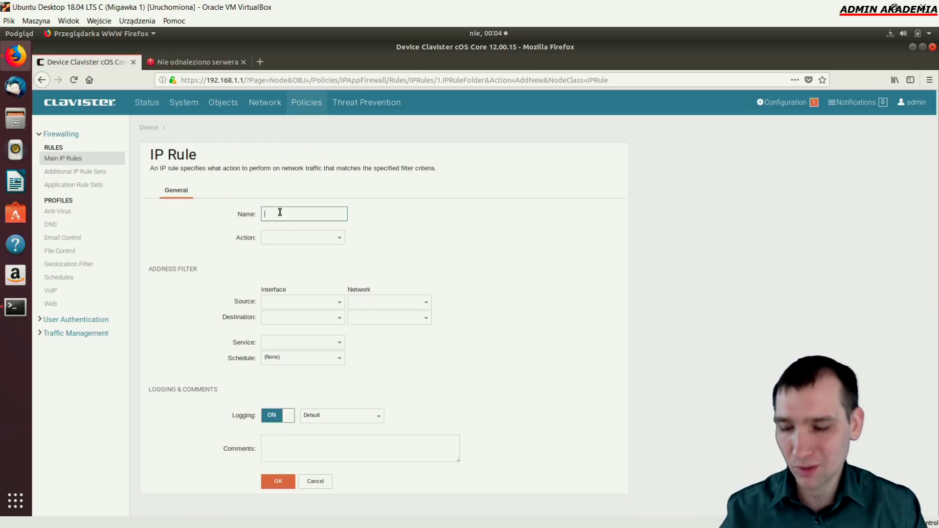
{"action": "type", "text": "zezwol_wszystko"}
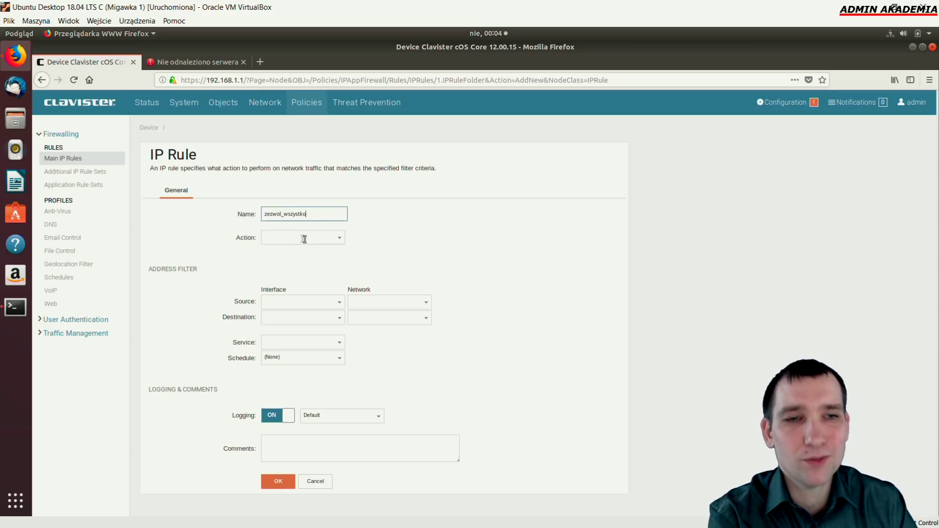
{"action": "left_click", "coordinate": [341, 243]}
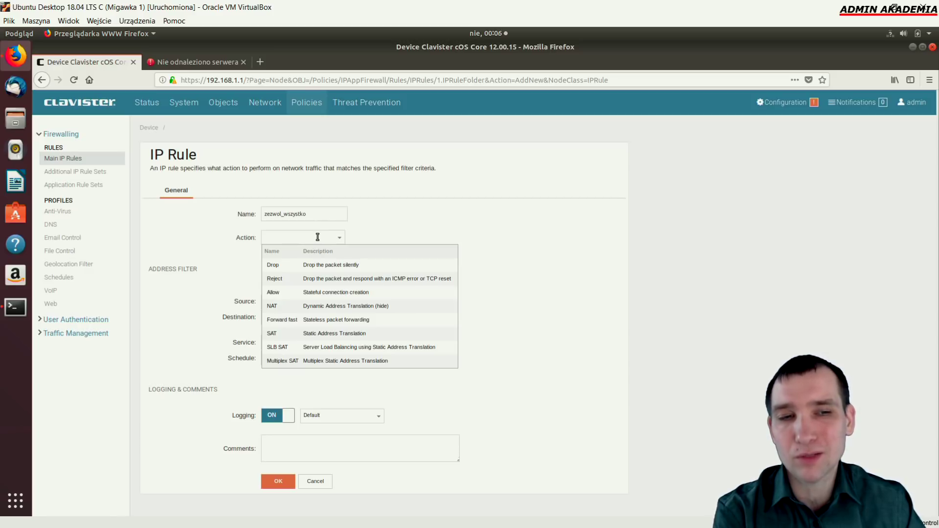
{"action": "left_click", "coordinate": [298, 295]}
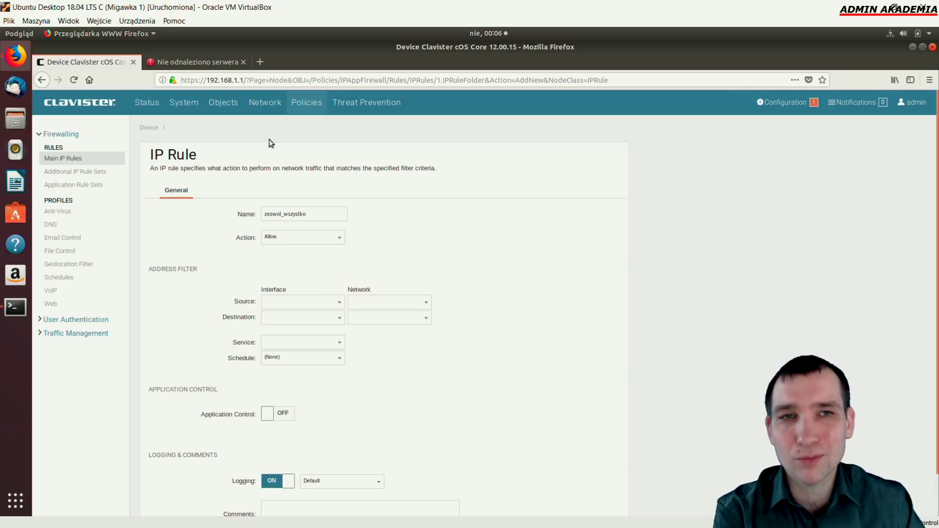
Set the rule's source to interface If1 and network If1_net
{"action": "left_click", "coordinate": [336, 303]}
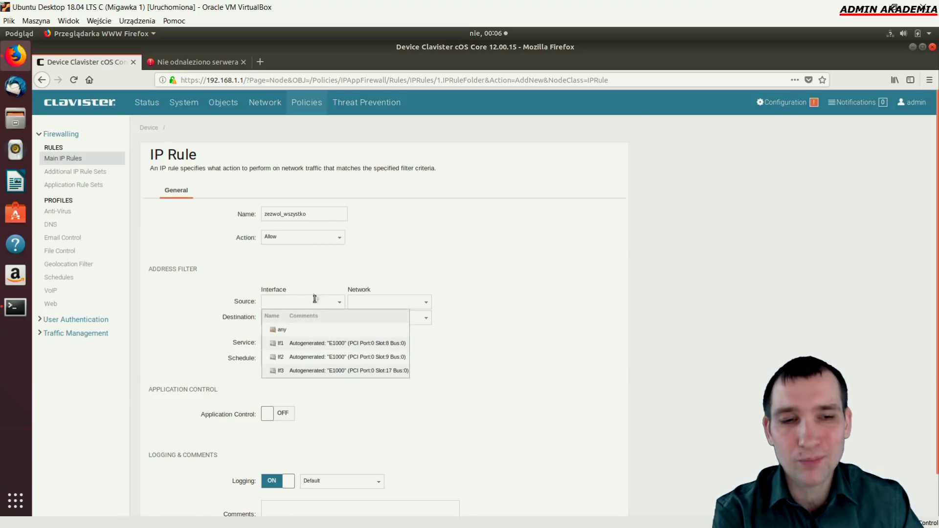
{"action": "left_click", "coordinate": [309, 349]}
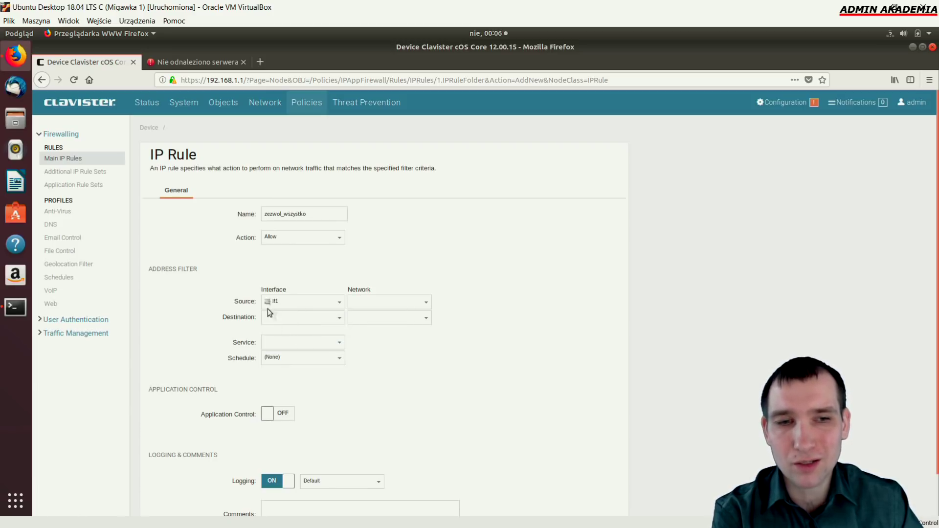
{"action": "left_click", "coordinate": [425, 302]}
{"action": "mouse_move", "coordinate": [403, 320]}
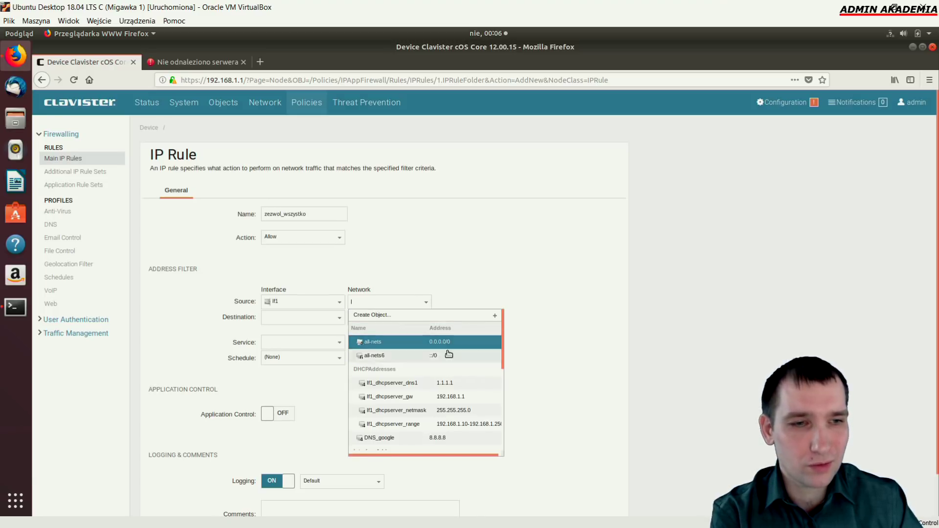
{"action": "scroll", "coordinate": [458, 411], "scroll_direction": "down", "scroll_amount": 2}
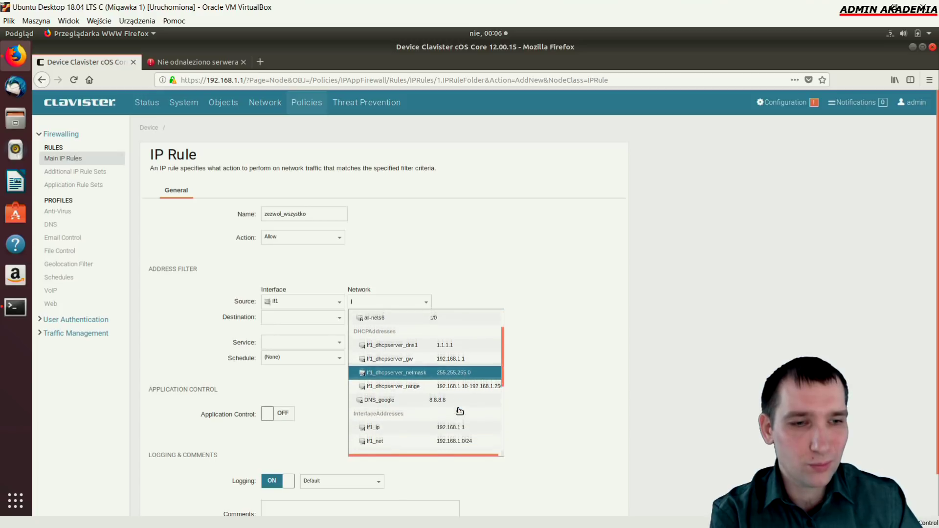
{"action": "left_click", "coordinate": [448, 437]}
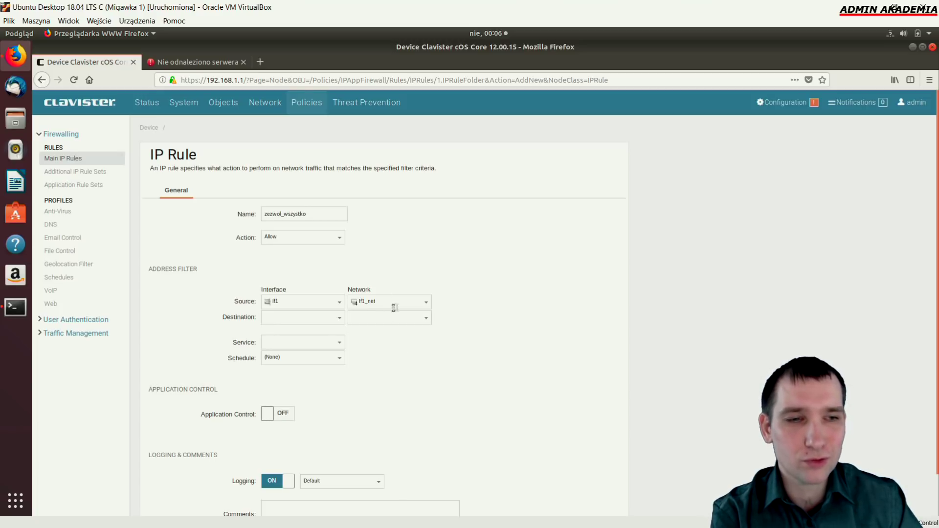
{"action": "left_click", "coordinate": [427, 302]}
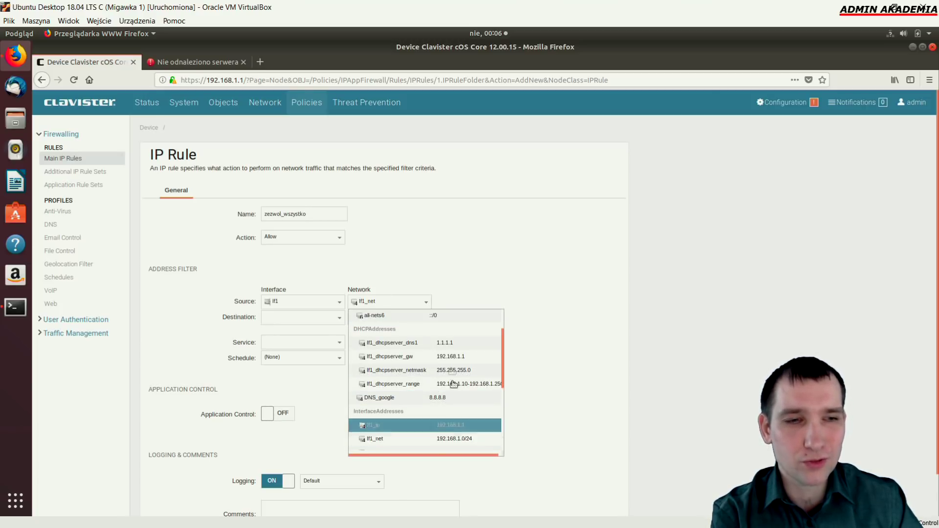
{"action": "left_click", "coordinate": [465, 274]}
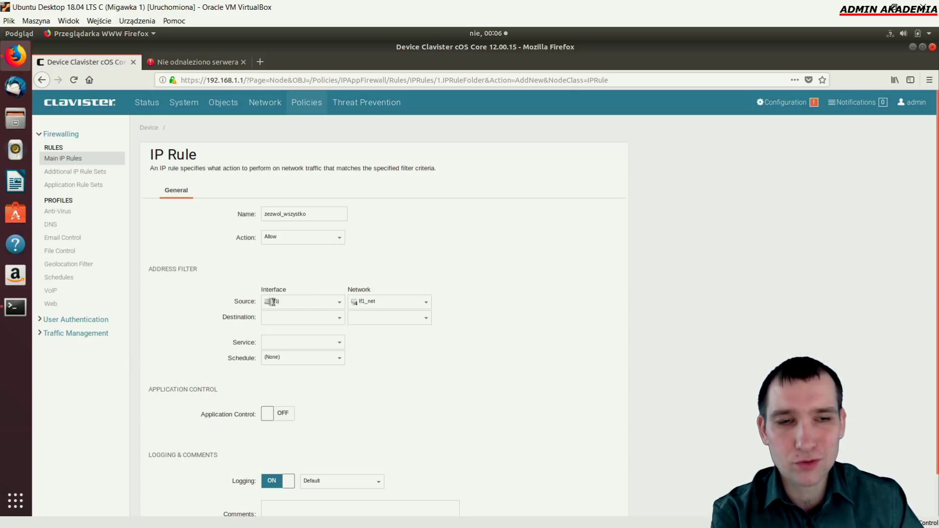
{"action": "double_click", "coordinate": [364, 303]}
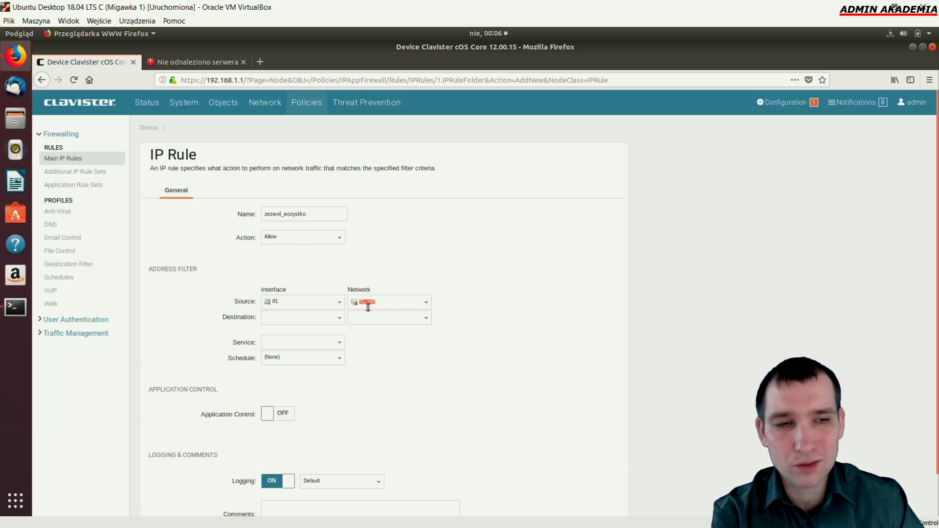
{"action": "double_click", "coordinate": [289, 301]}
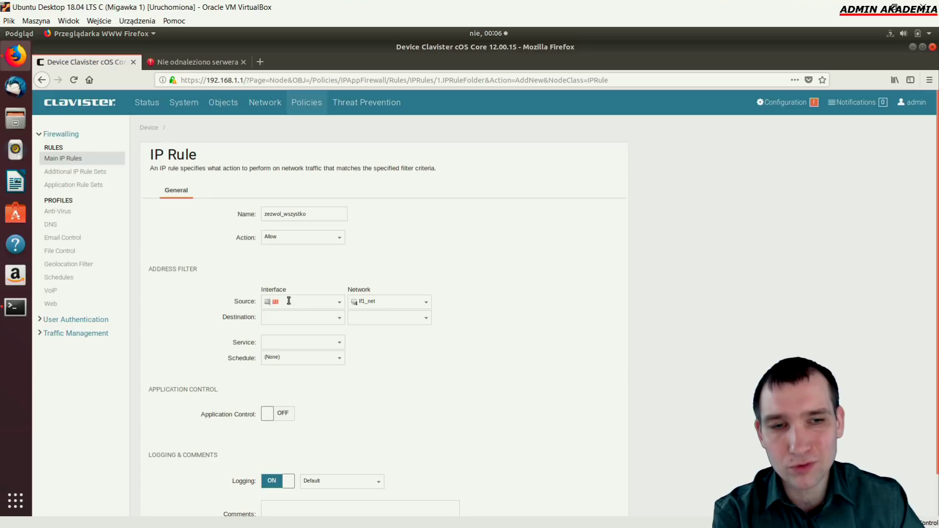
{"action": "left_click_drag", "start_coordinate": [391, 304], "coordinate": [350, 303]}
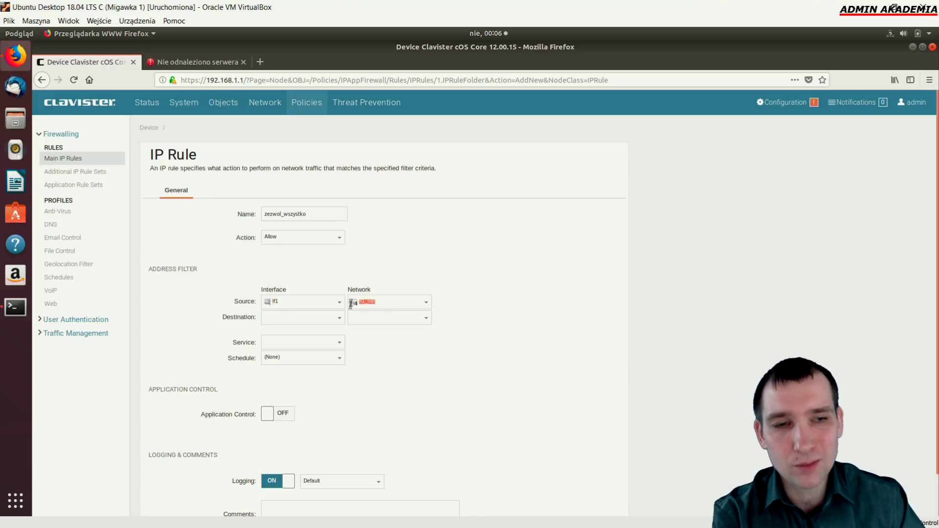
Set the destination to If2 / all-nets and the service to all_services
{"action": "left_click", "coordinate": [336, 318]}
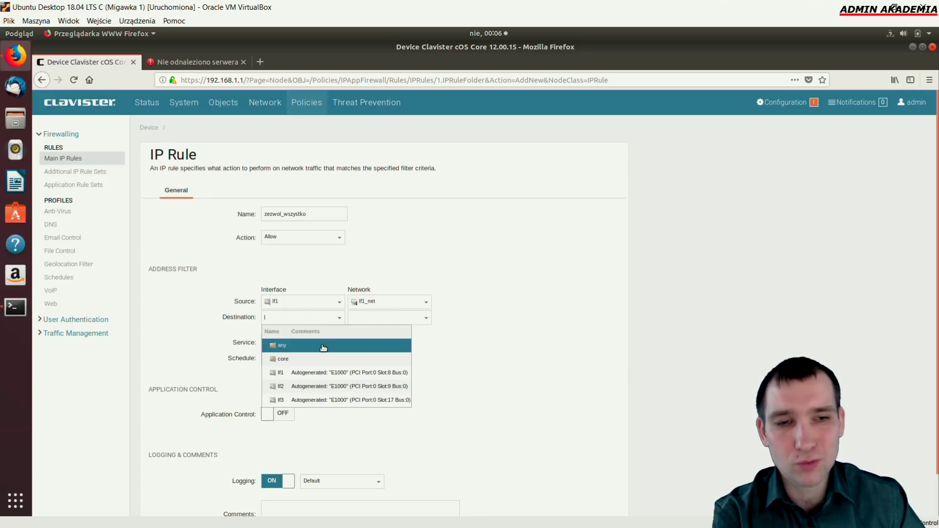
{"action": "left_click", "coordinate": [343, 345]}
{"action": "left_click", "coordinate": [342, 321]}
{"action": "left_click", "coordinate": [313, 384]}
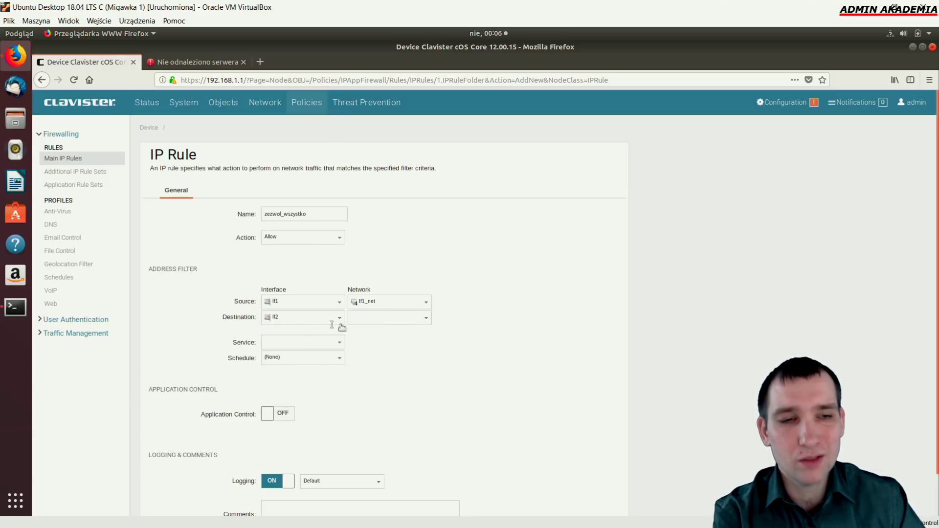
{"action": "left_click", "coordinate": [427, 319]}
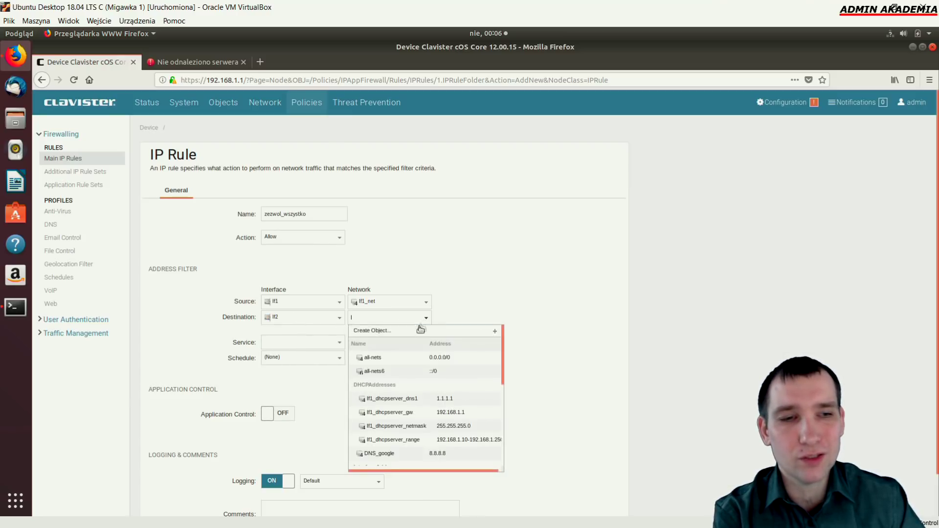
{"action": "left_click", "coordinate": [448, 360]}
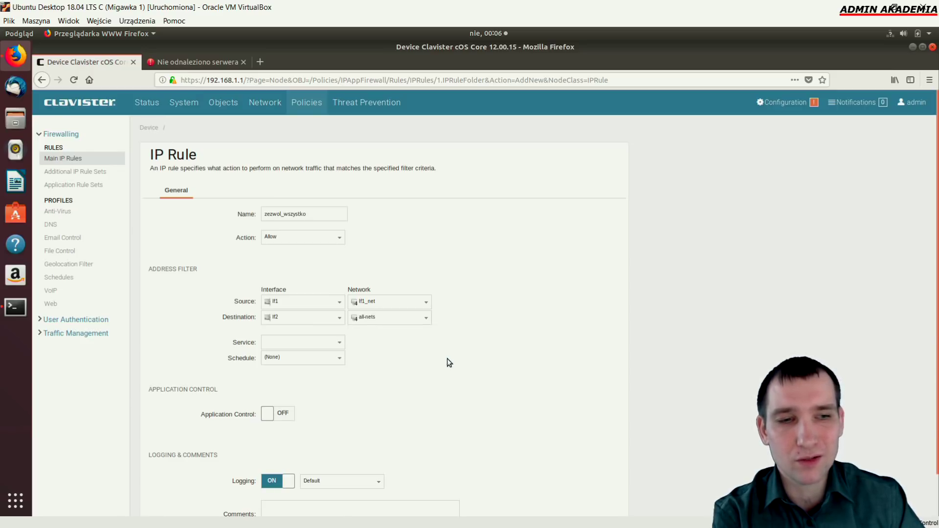
{"action": "left_click", "coordinate": [340, 343]}
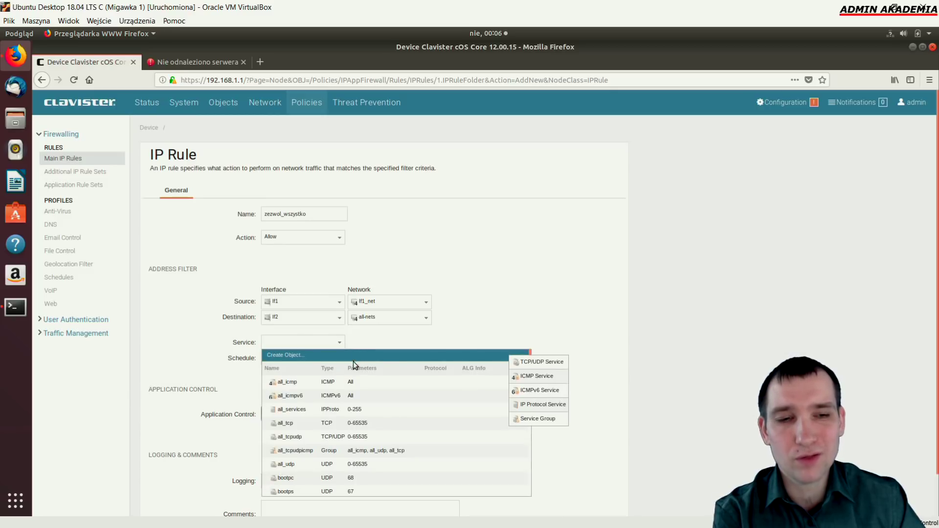
{"action": "left_click", "coordinate": [364, 414]}
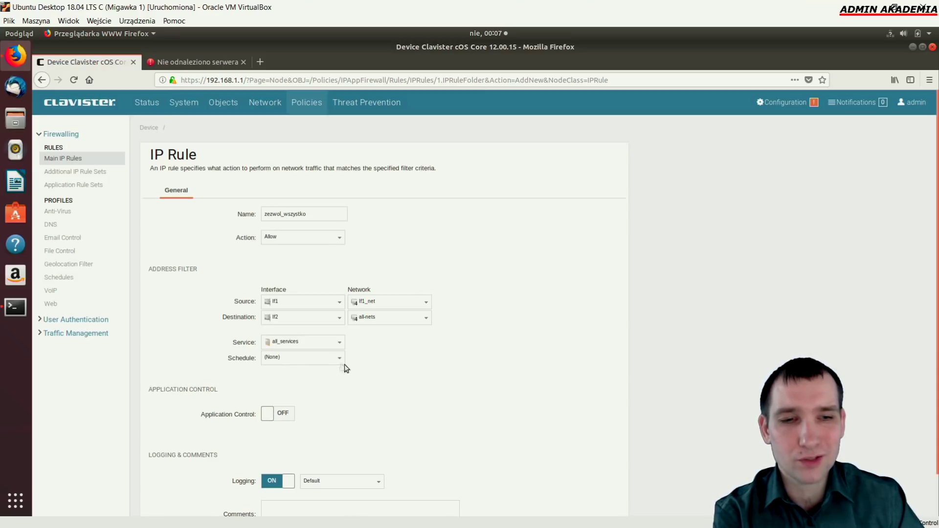
Leave the schedule at (None) and save the zezwol_wszystko rule
{"action": "scroll", "coordinate": [391, 416], "scroll_direction": "down", "scroll_amount": 2}
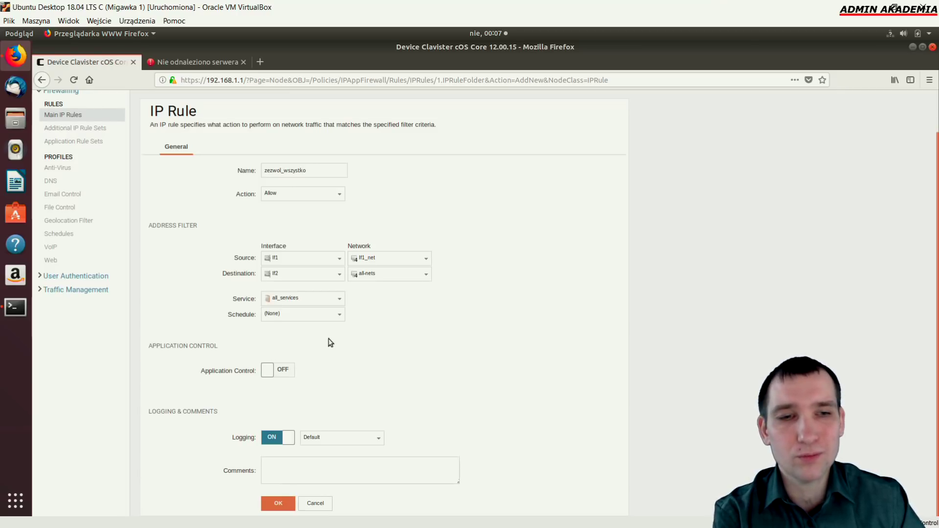
{"action": "left_click", "coordinate": [339, 316]}
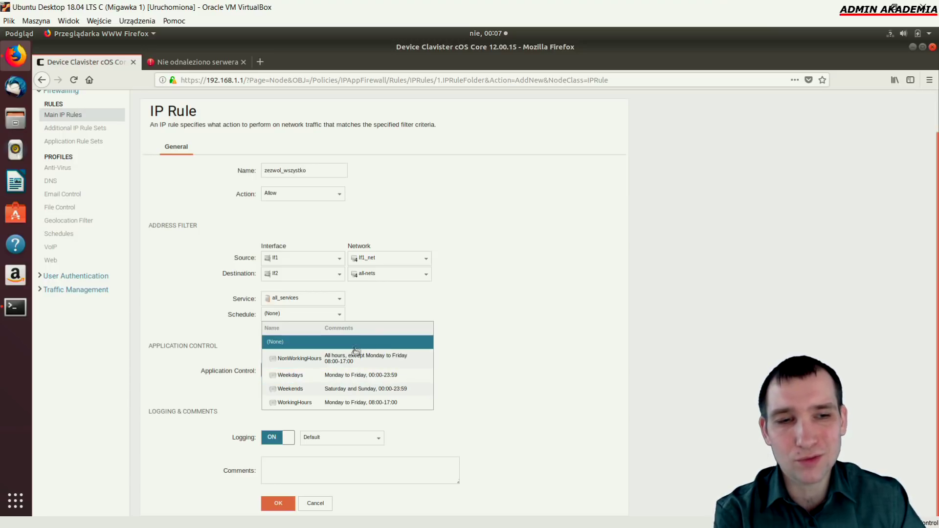
{"action": "left_click", "coordinate": [482, 363]}
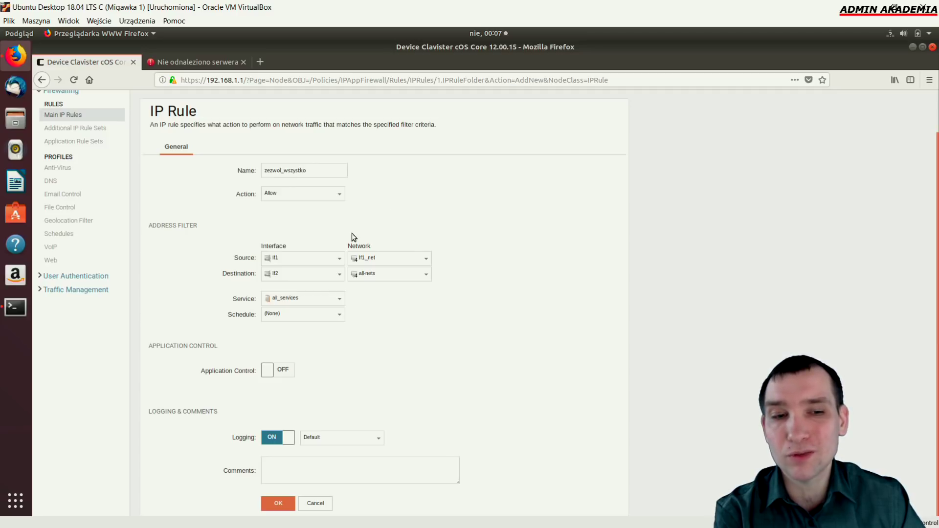
{"action": "left_click", "coordinate": [292, 503]}
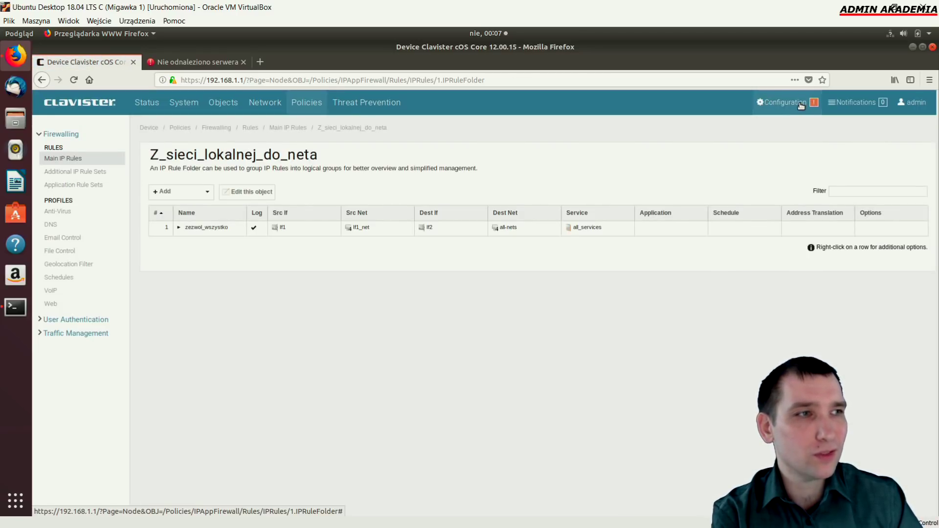
Save and activate the configuration, then bring the facebook test tab to the front
{"action": "left_click", "coordinate": [801, 103]}
{"action": "left_click", "coordinate": [647, 146]}
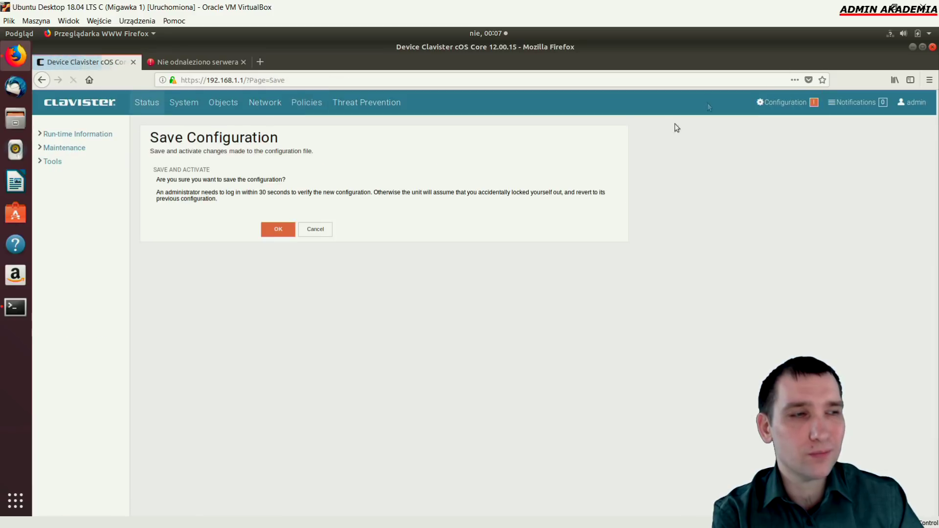
{"action": "left_click", "coordinate": [278, 230]}
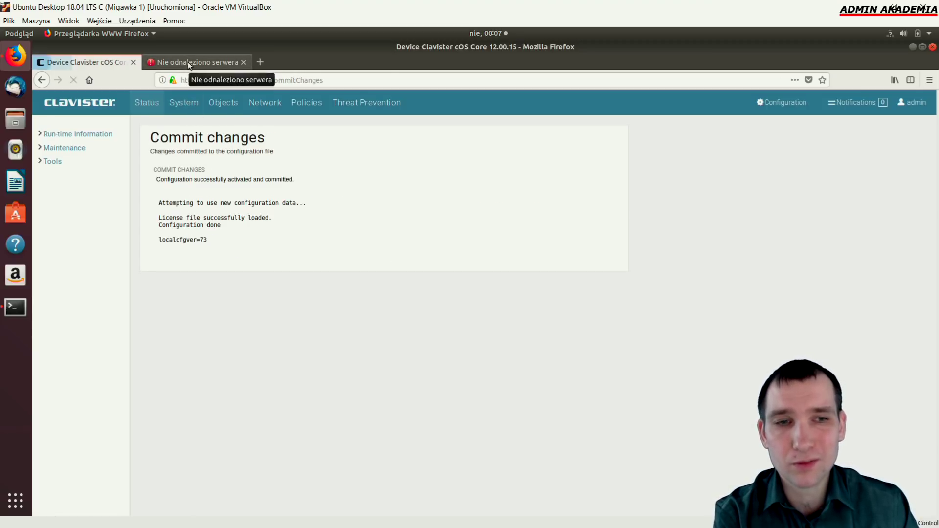
{"action": "left_click", "coordinate": [307, 103]}
{"action": "left_click", "coordinate": [208, 62]}
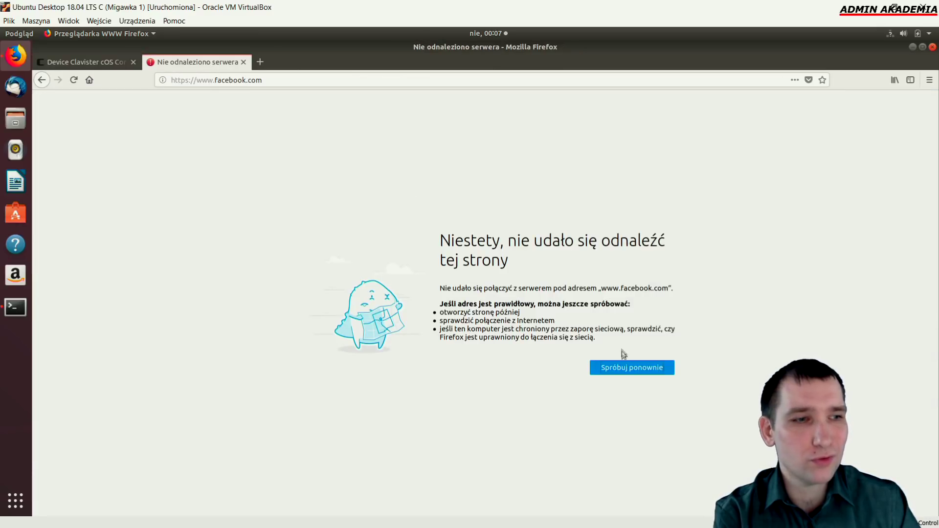
Reload facebook.com until its login page appears, then return to the Clavister tab
{"action": "left_click", "coordinate": [628, 367]}
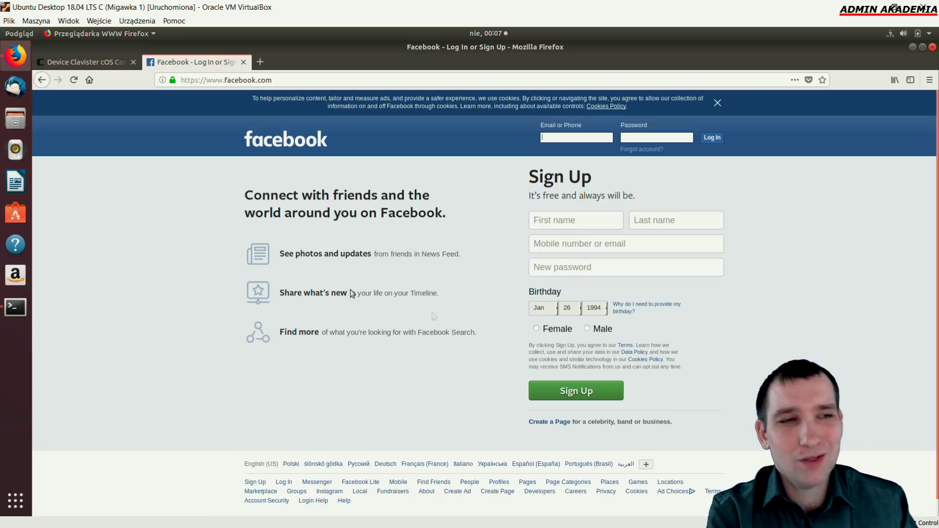
{"action": "left_click", "coordinate": [78, 64]}
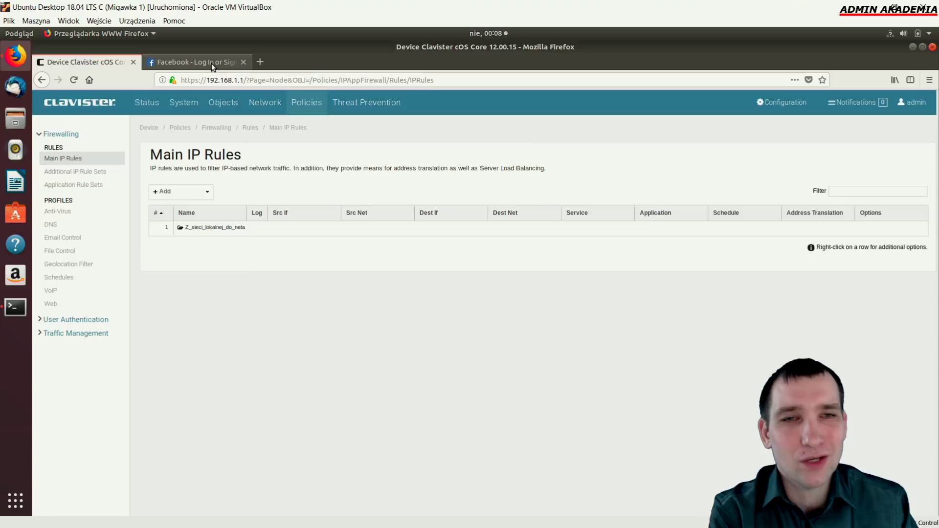
{"action": "left_click", "coordinate": [211, 63]}
{"action": "left_click", "coordinate": [114, 62]}
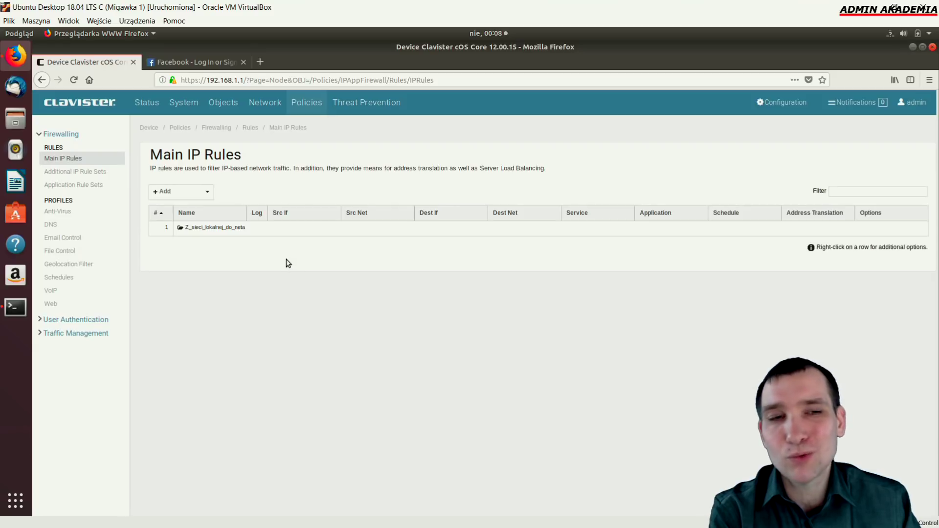
{"action": "left_click", "coordinate": [224, 232]}
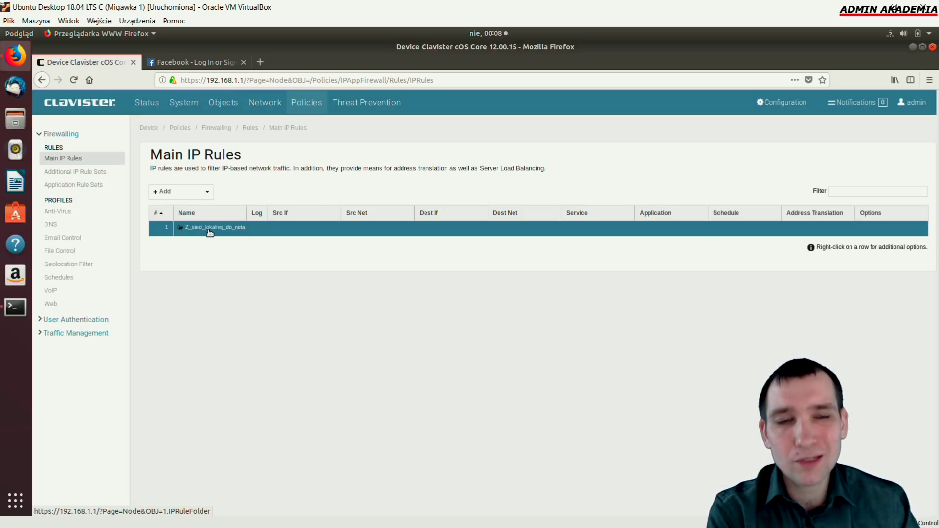
Open the Z_sieci_lokalnej_do_neta folder to list its zezwol_wszystko rule
{"action": "left_click", "coordinate": [210, 232]}
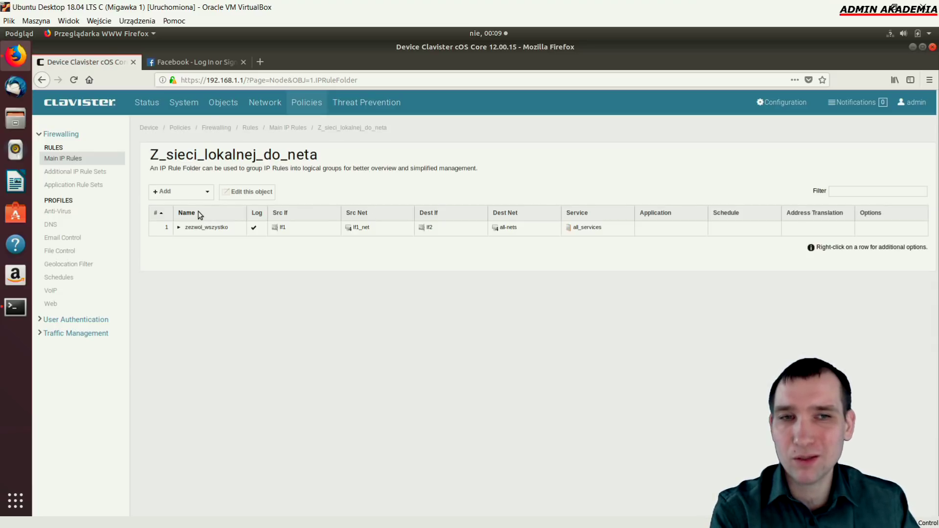
Ping 1.1.1.1 from Terminal and stop it after 5 replies with 0% loss
{"action": "left_click", "coordinate": [25, 305]}
{"action": "type", "text": "ping 1.1.1.1"}
{"action": "key", "text": "Return"}
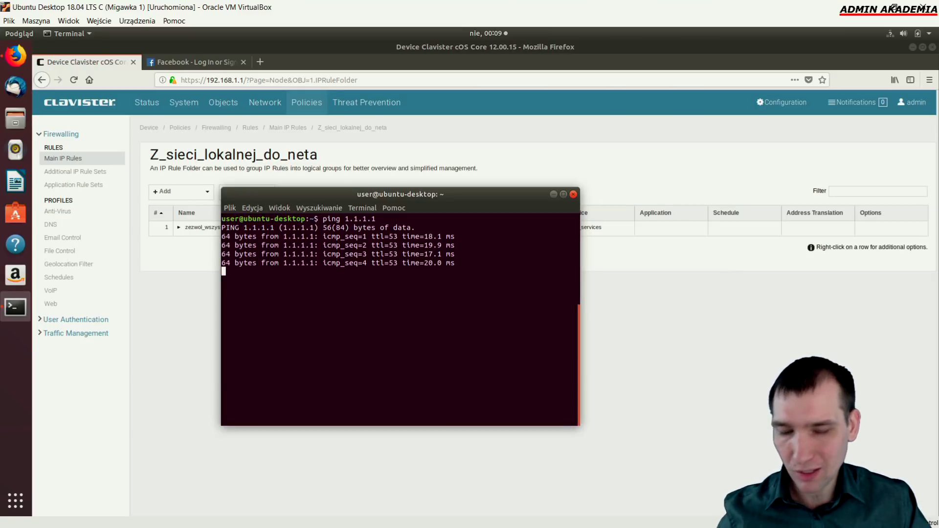
{"action": "key", "text": "ctrl+c"}
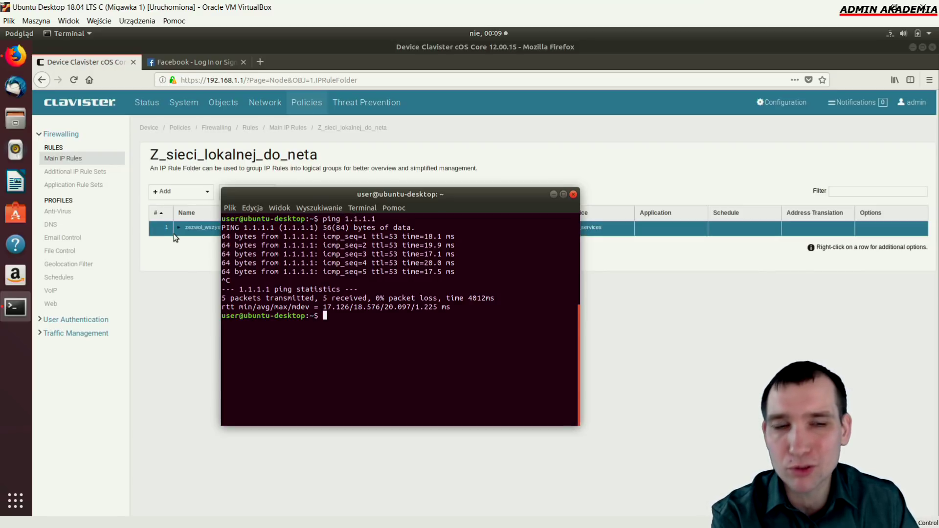
Add a new IP rule named zabron_1111 with action Drop
{"action": "left_click", "coordinate": [191, 197]}
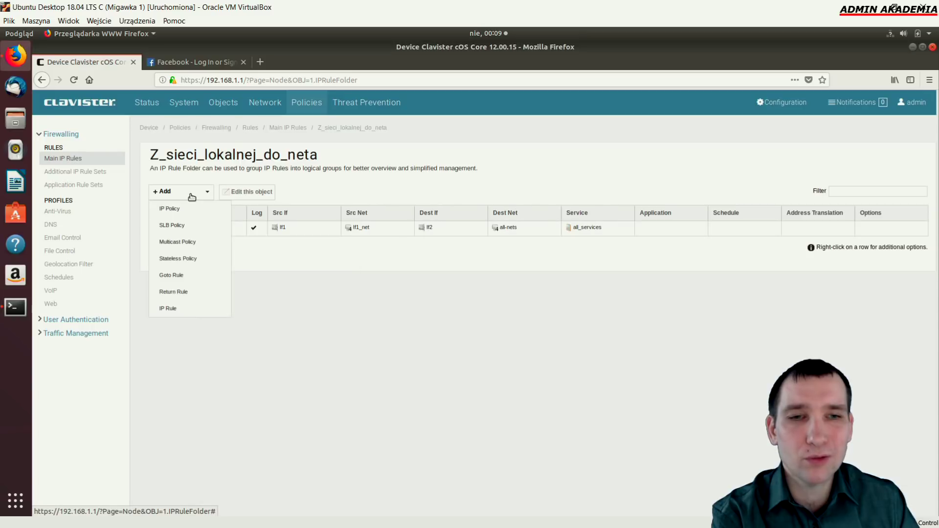
{"action": "left_click", "coordinate": [168, 308]}
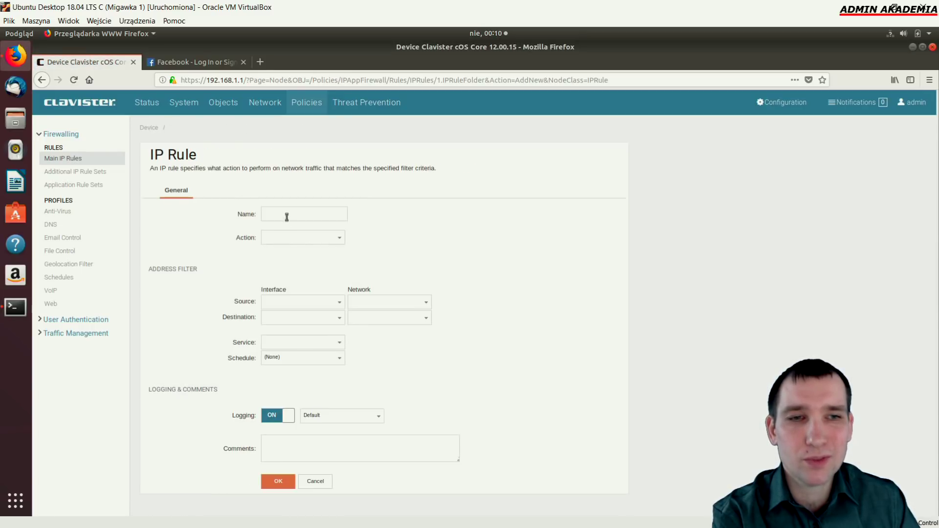
{"action": "left_click", "coordinate": [286, 214]}
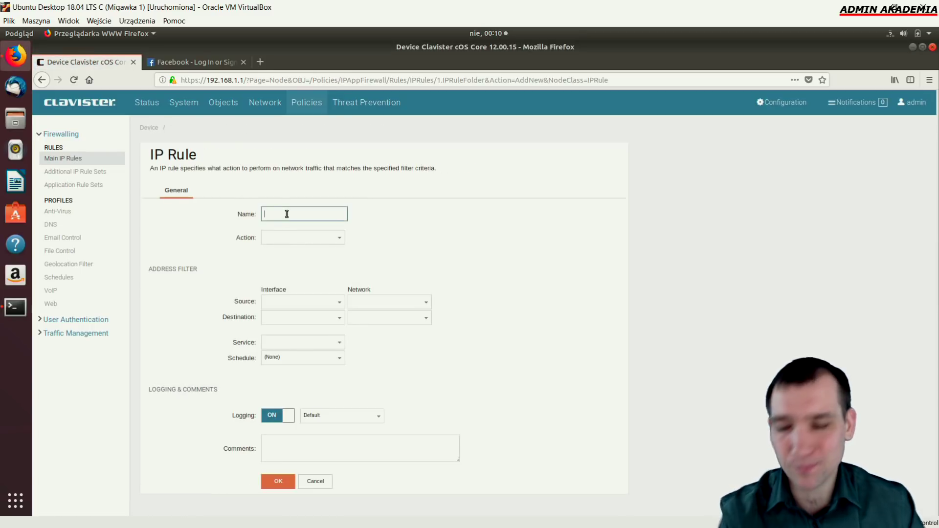
{"action": "type", "text": "zabron"}
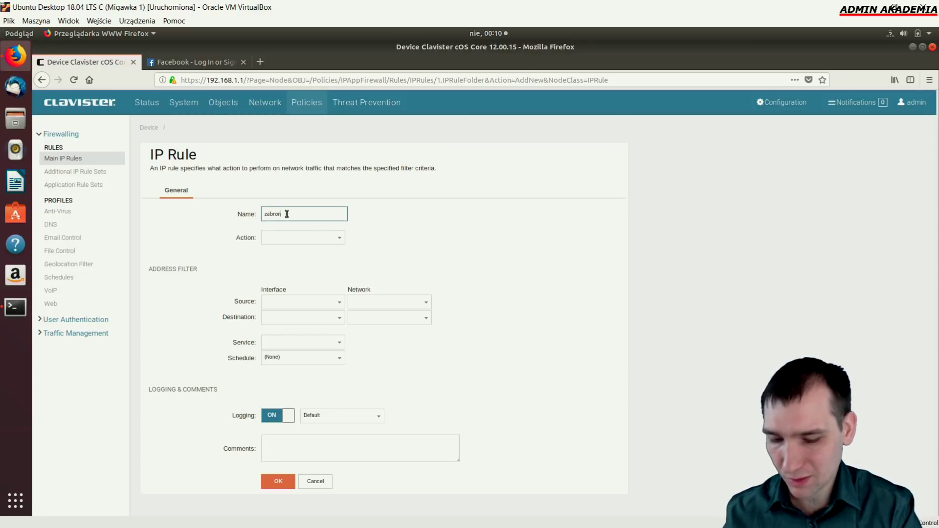
{"action": "type", "text": "_"}
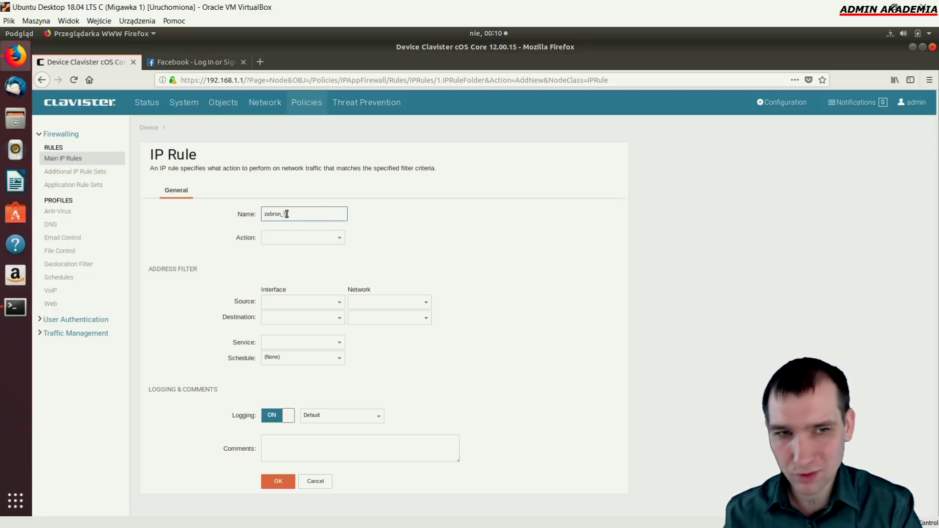
{"action": "type", "text": "1111"}
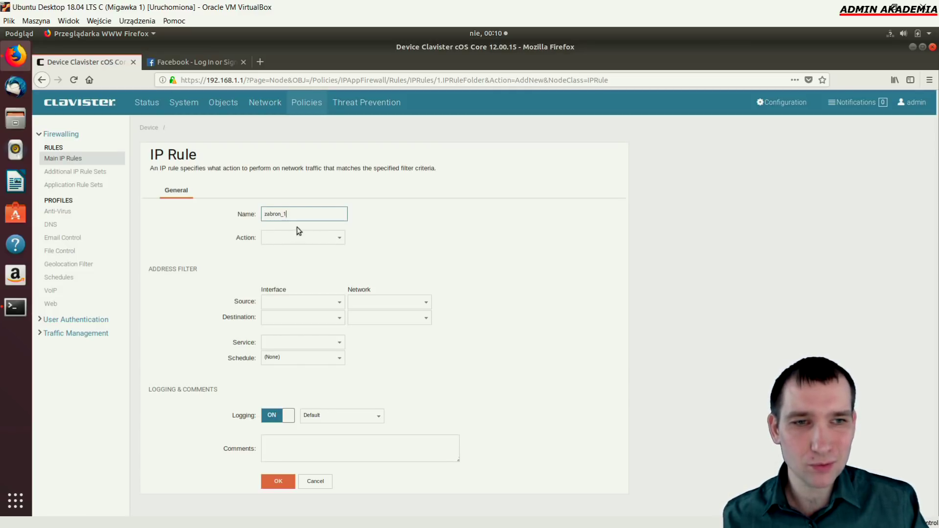
{"action": "left_click", "coordinate": [340, 240]}
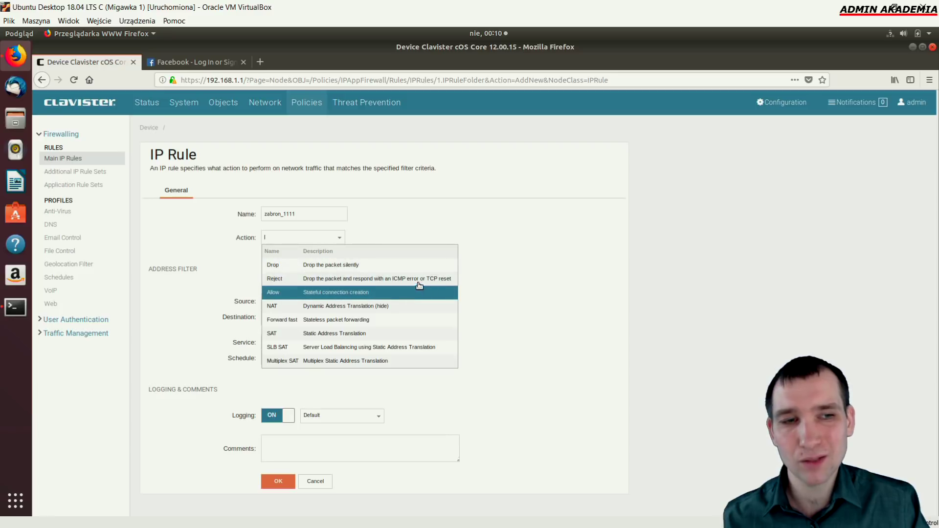
{"action": "left_click", "coordinate": [364, 269]}
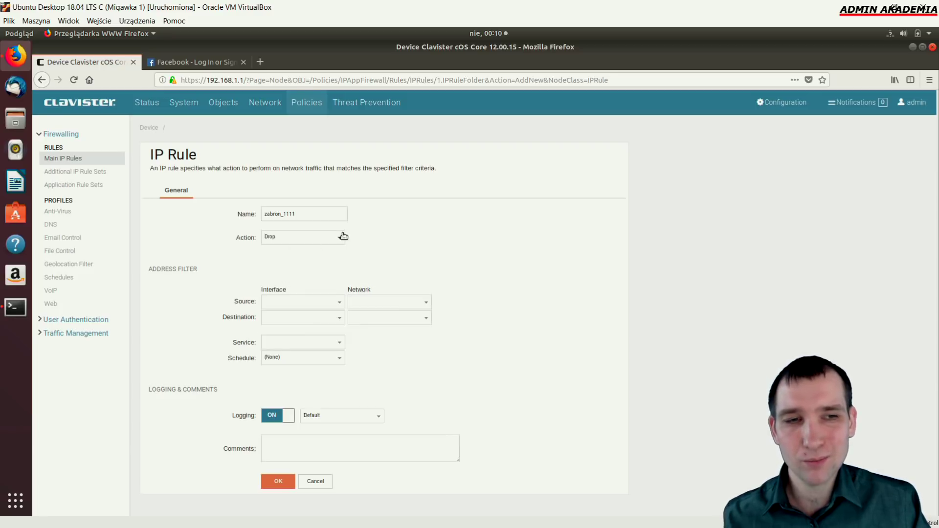
Set the rule's source to If1 / If1_net and destination interface to If2
{"action": "left_click", "coordinate": [340, 304]}
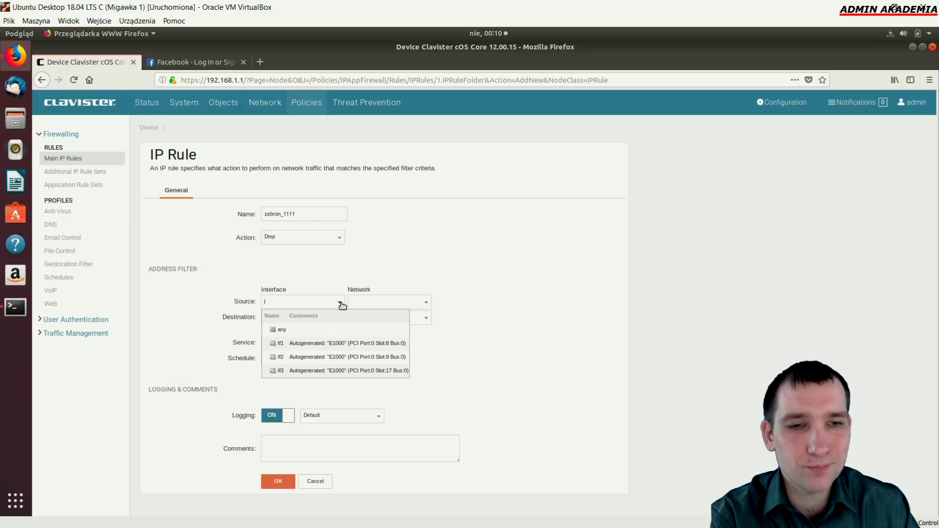
{"action": "left_click", "coordinate": [303, 343]}
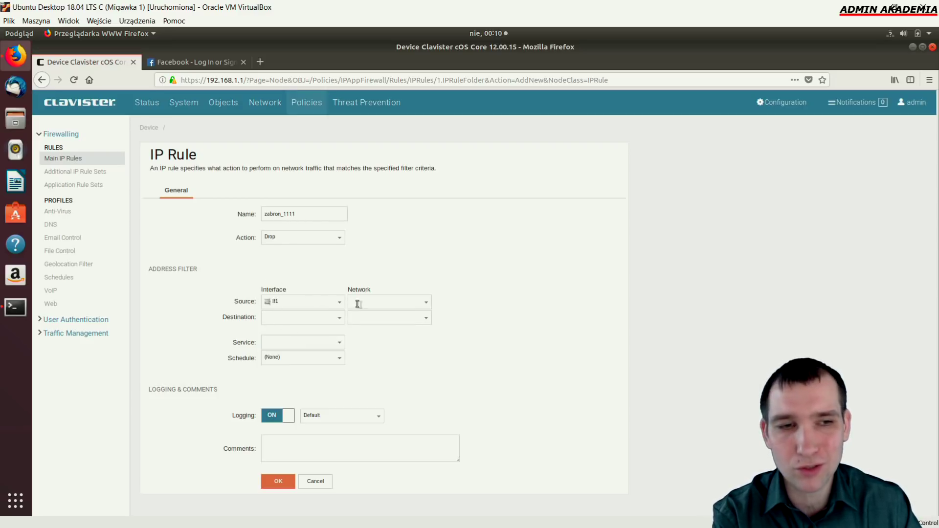
{"action": "left_click", "coordinate": [427, 303]}
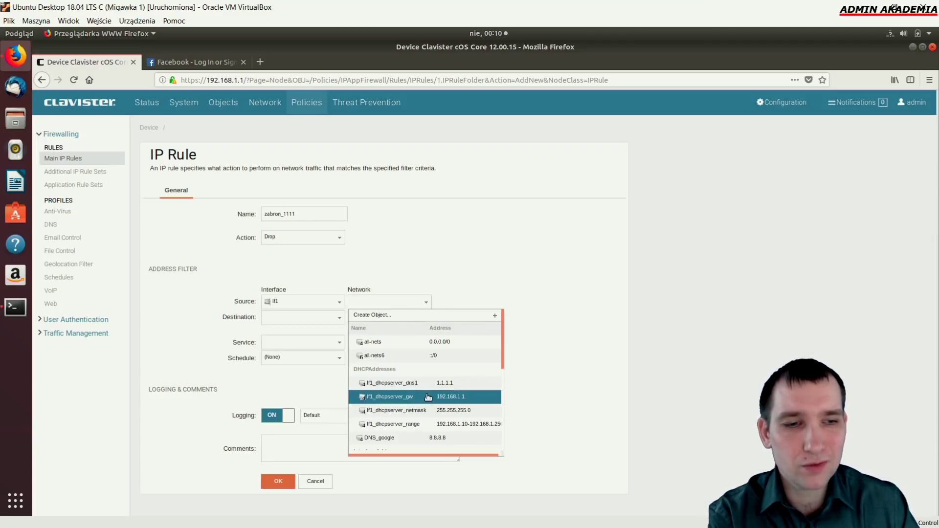
{"action": "scroll", "coordinate": [445, 406], "scroll_direction": "down", "scroll_amount": 2}
{"action": "left_click", "coordinate": [457, 435]}
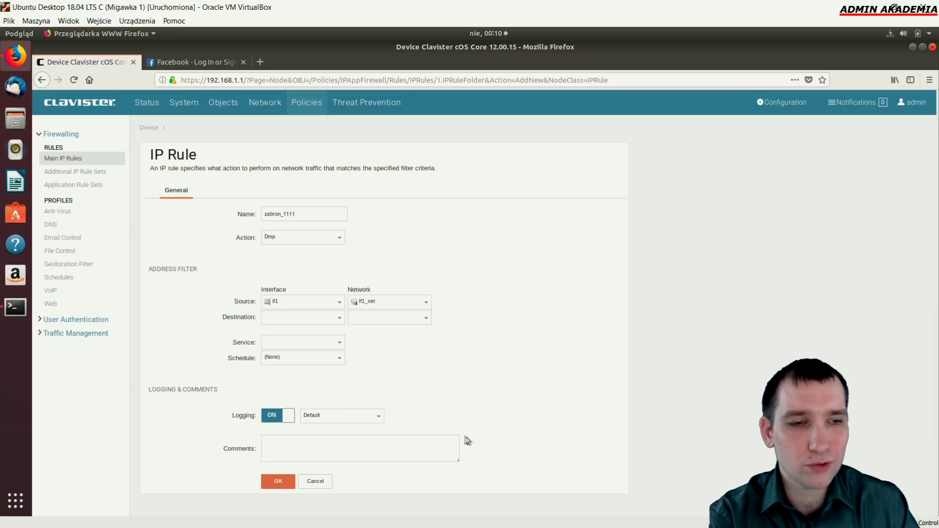
{"action": "left_click", "coordinate": [339, 318]}
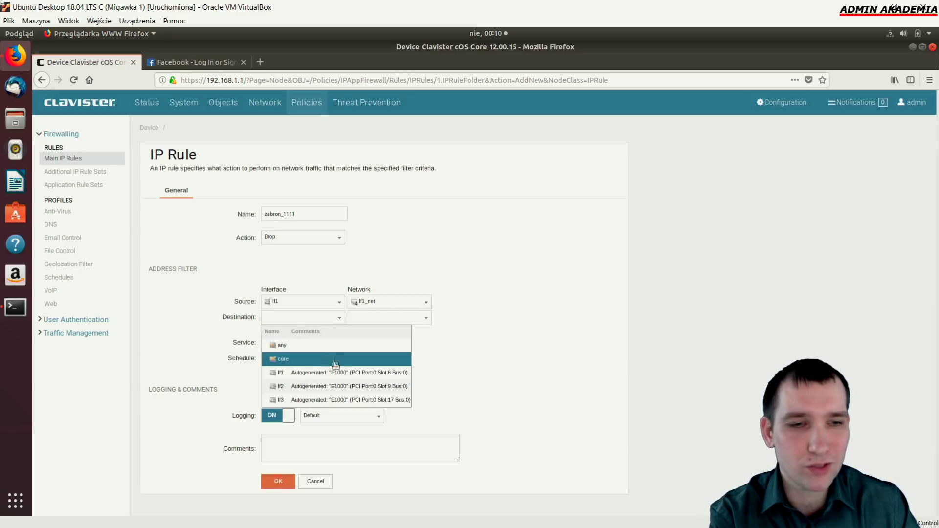
{"action": "left_click", "coordinate": [342, 386]}
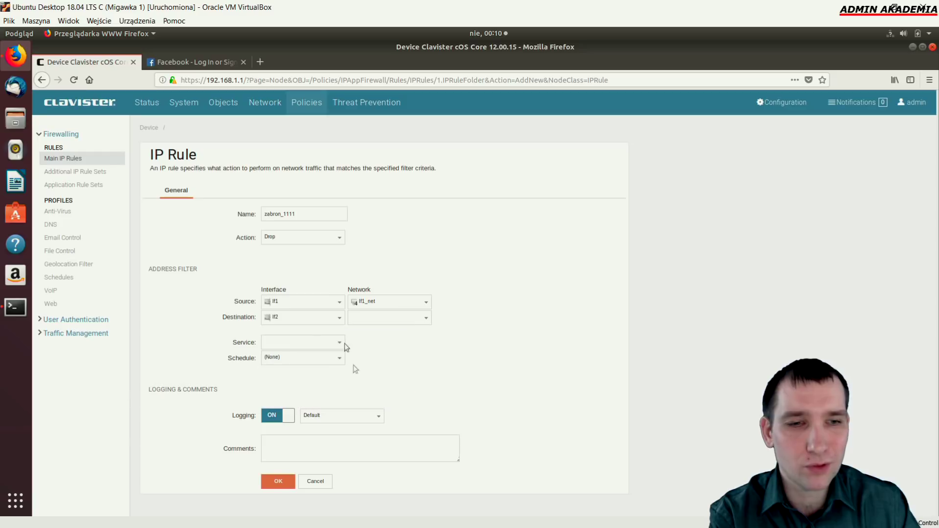
Set destination network 1.1.1.1 and service all_services, and save the rule
{"action": "left_click", "coordinate": [426, 318]}
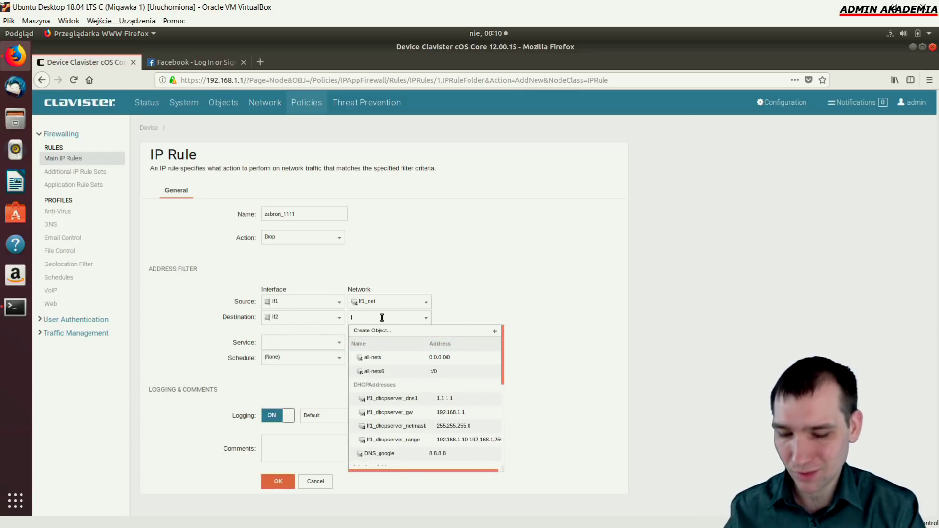
{"action": "type", "text": "1.1.1"}
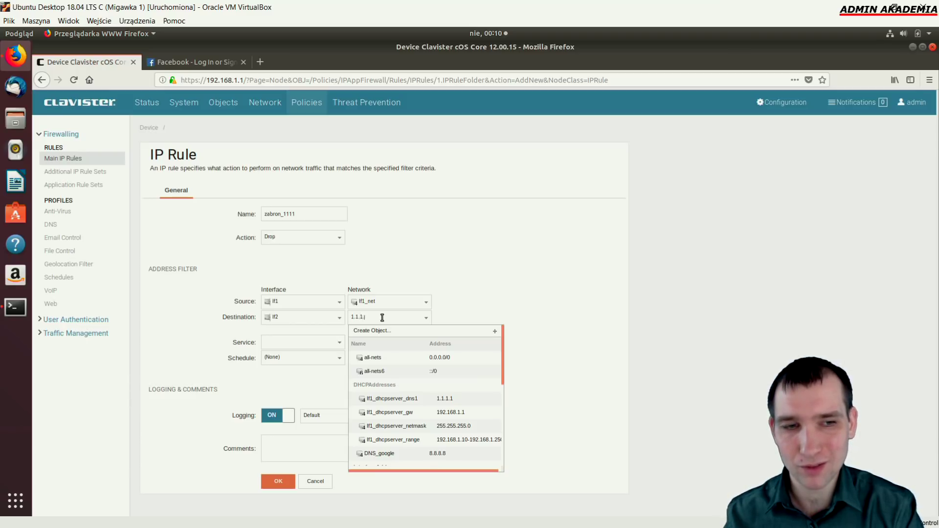
{"action": "type", "text": ".1"}
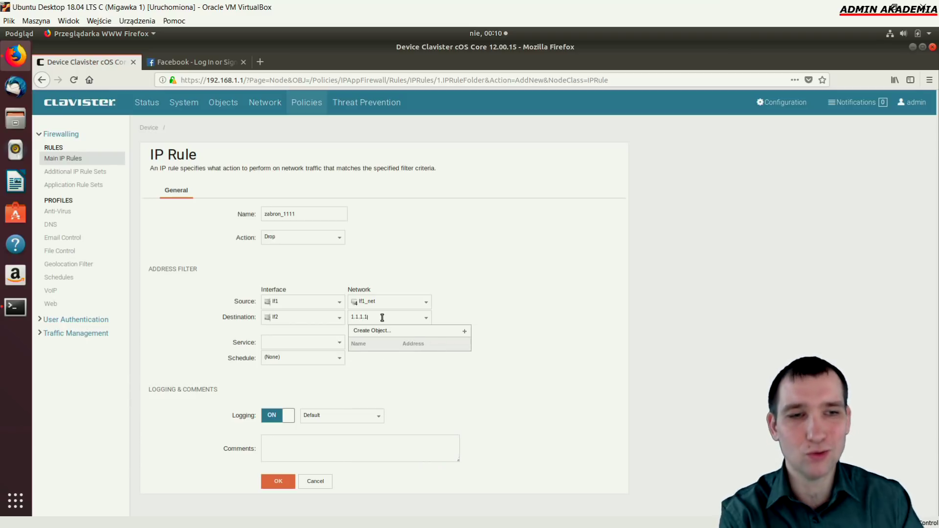
{"action": "left_click", "coordinate": [509, 301]}
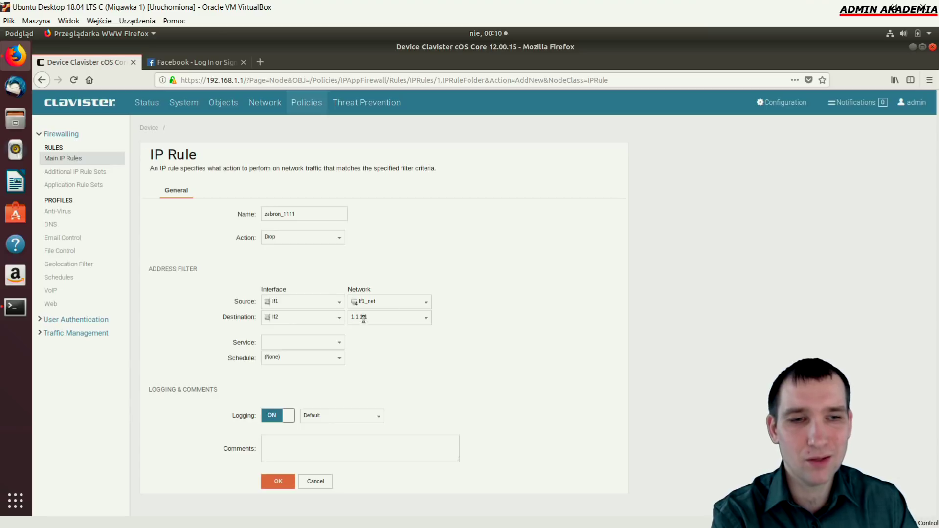
{"action": "left_click", "coordinate": [339, 344]}
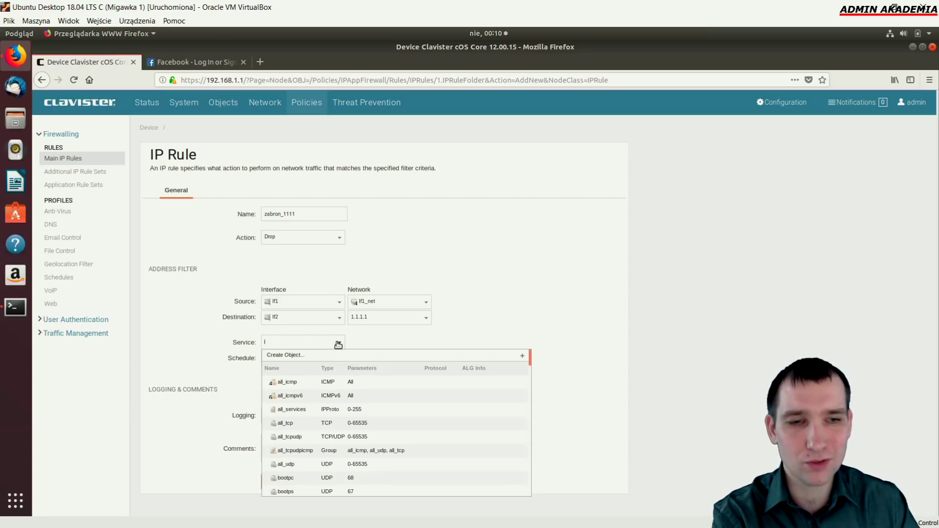
{"action": "left_click", "coordinate": [319, 409]}
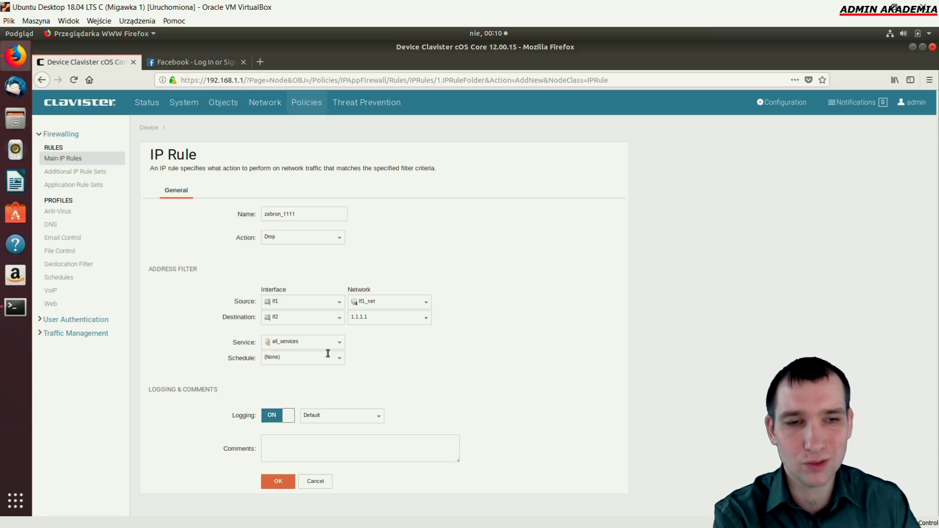
{"action": "left_click", "coordinate": [279, 481]}
Save and activate the configuration containing the new zabron_1111 rule
{"action": "left_click", "coordinate": [777, 102]}
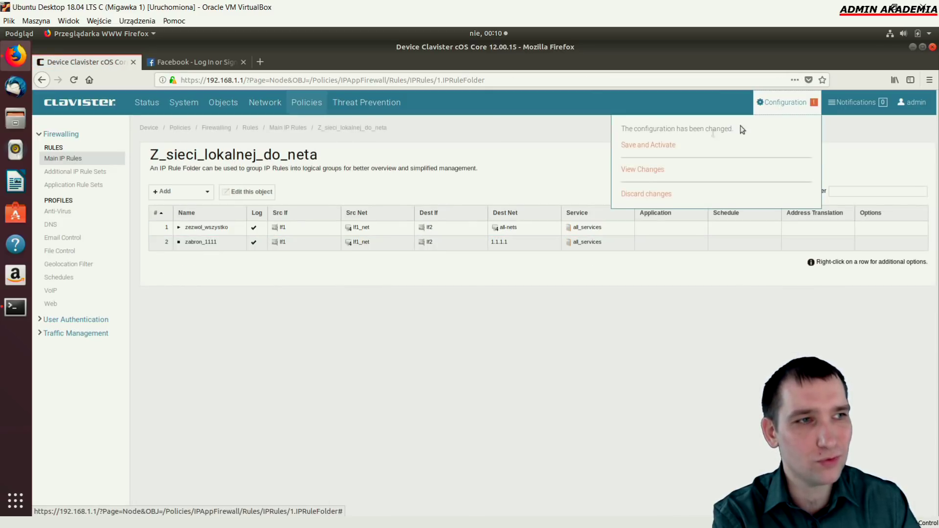
{"action": "left_click", "coordinate": [640, 145]}
{"action": "left_click", "coordinate": [277, 229]}
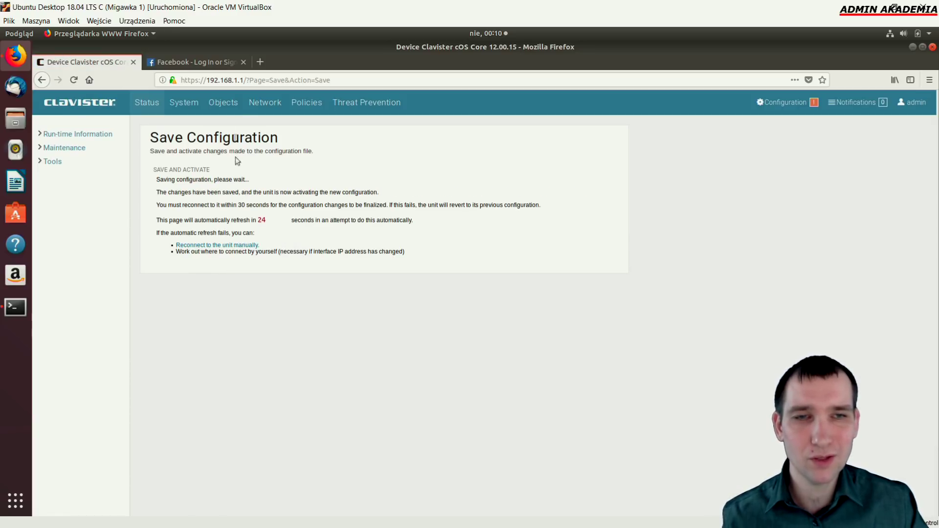
Re-run ping 1.1.1.1, still answering, then reopen the Z_sieci_lokalnej_do_neta folder
{"action": "left_click", "coordinate": [16, 312]}
{"action": "left_click_drag", "start_coordinate": [350, 197], "coordinate": [436, 197]}
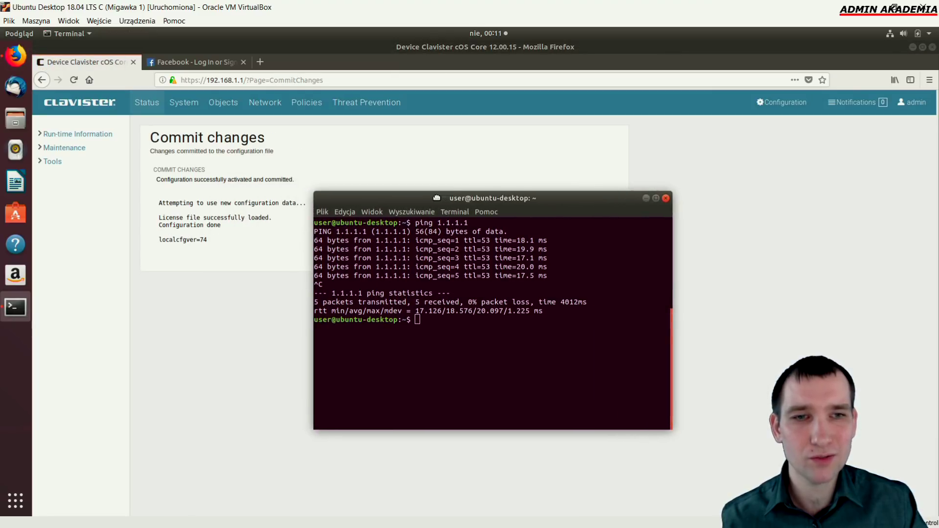
{"action": "key", "text": "Up"}
{"action": "key", "text": "Return"}
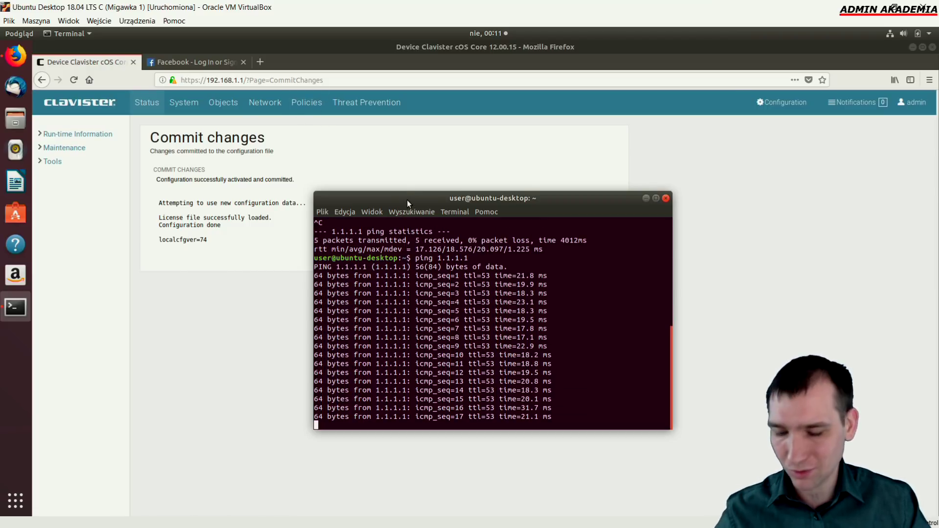
{"action": "key", "text": "ctrl+c"}
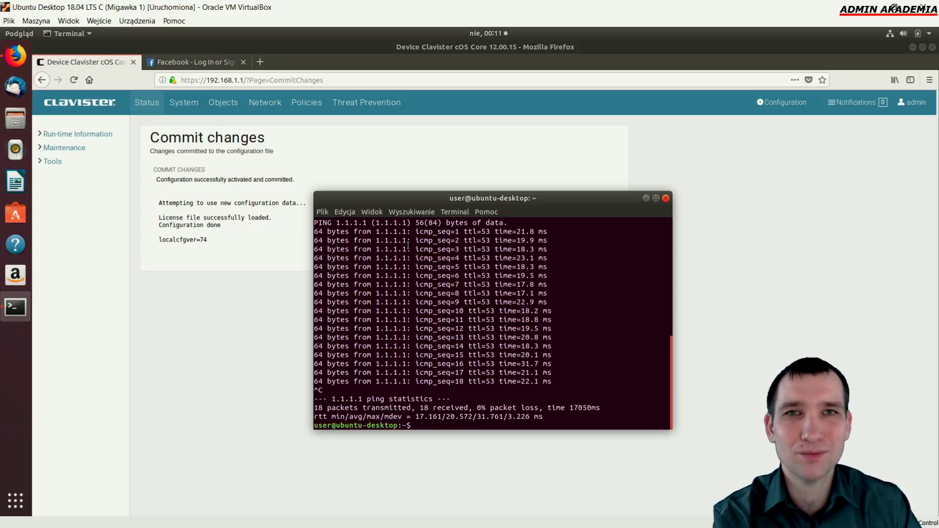
{"action": "left_click", "coordinate": [307, 102]}
{"action": "double_click", "coordinate": [234, 227]}
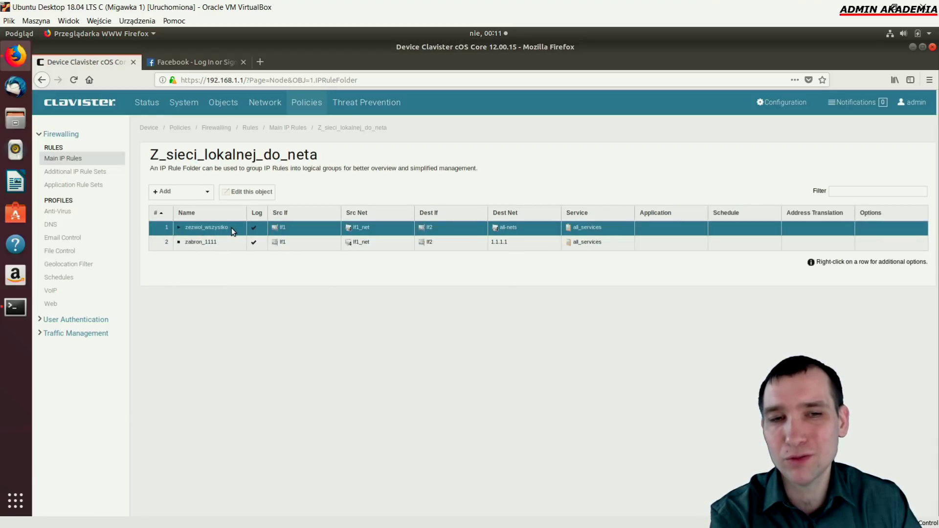
Move zabron_1111 to the top above zezwol_wszystko, then save and activate
{"action": "right_click", "coordinate": [206, 248]}
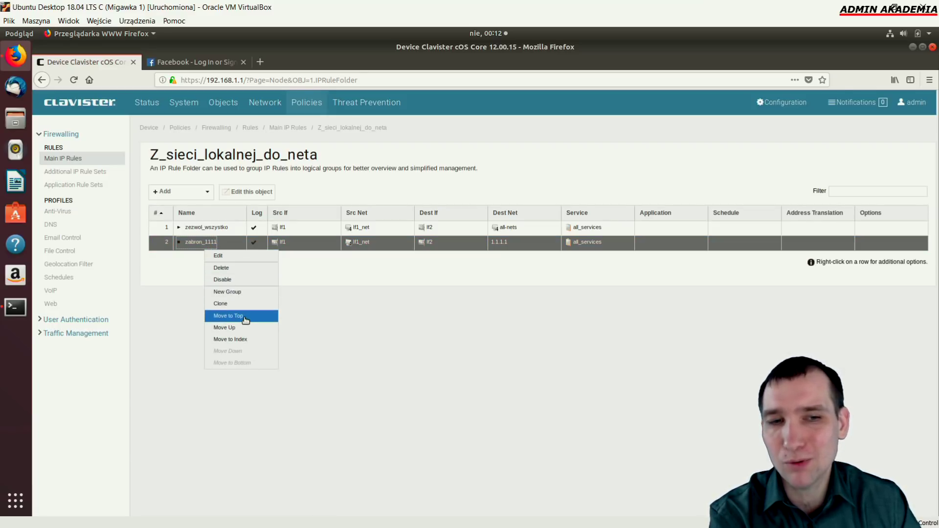
{"action": "left_click", "coordinate": [244, 332]}
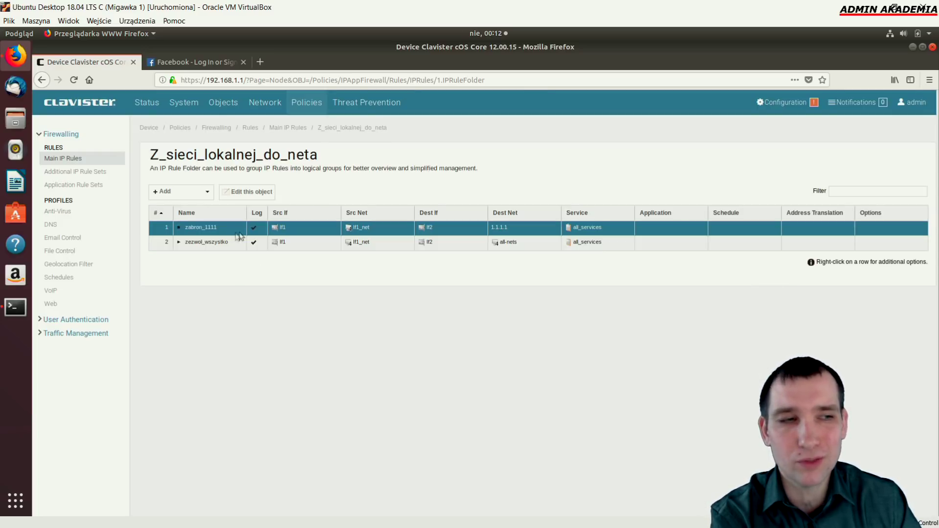
{"action": "left_click", "coordinate": [785, 102]}
{"action": "left_click", "coordinate": [657, 147]}
{"action": "left_click", "coordinate": [277, 229]}
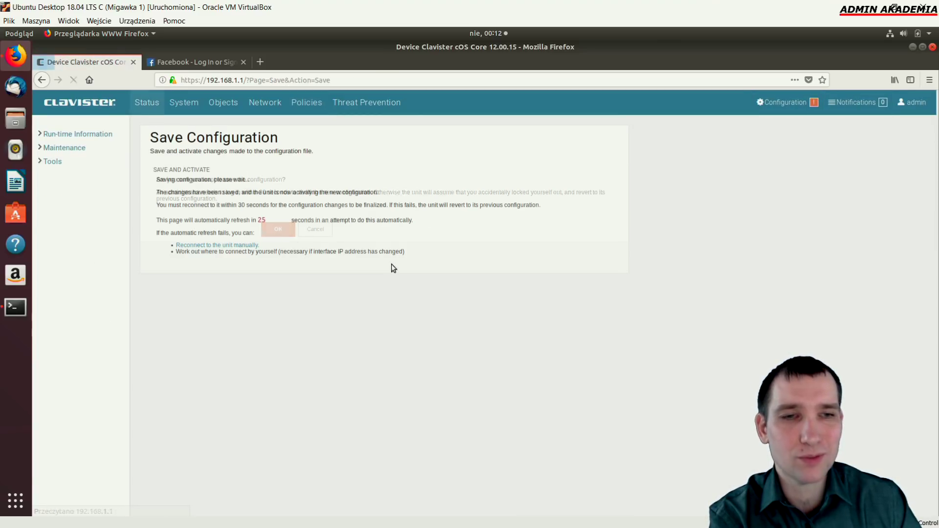
Ping 1.1.1.1 again, now failing: 21 sent, 0 received, 100% packet loss
{"action": "left_click", "coordinate": [15, 306]}
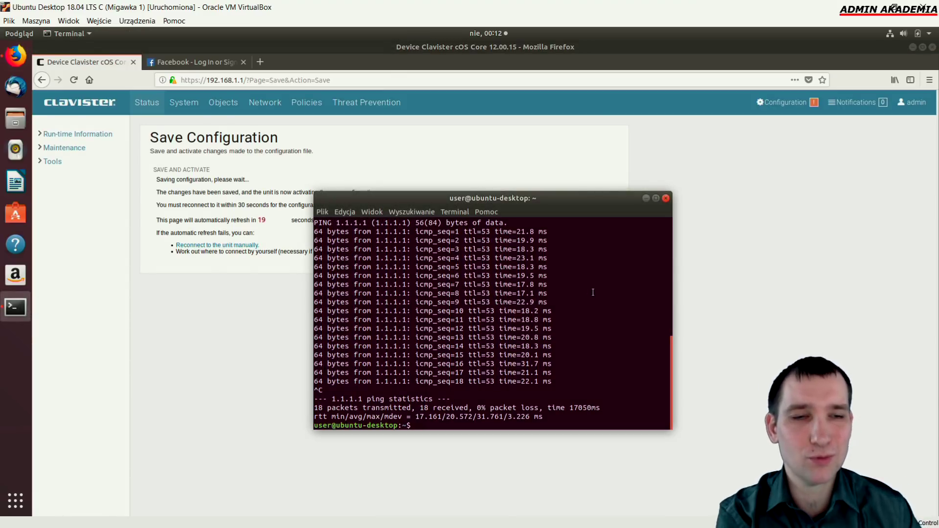
{"action": "type", "text": "ping 1.1.1.1"}
{"action": "key", "text": "Return"}
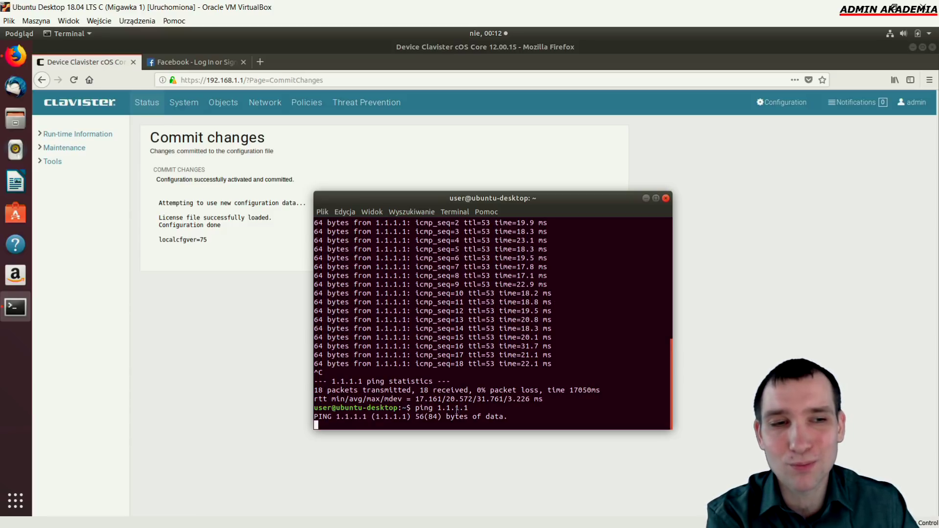
{"action": "left_click_drag", "start_coordinate": [361, 416], "coordinate": [338, 415]}
{"action": "left_click", "coordinate": [433, 372]}
{"action": "left_click_drag", "start_coordinate": [570, 205], "coordinate": [618, 173]}
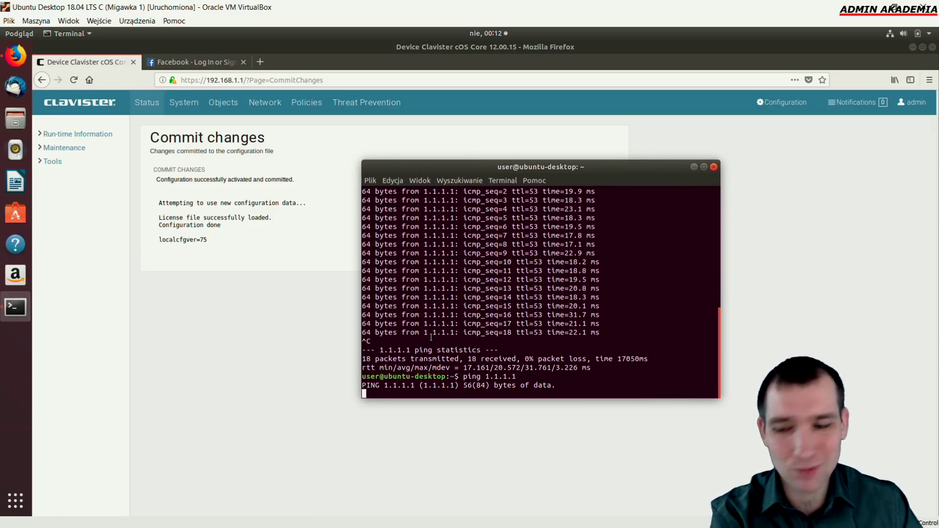
{"action": "key", "text": "ctrl+c"}
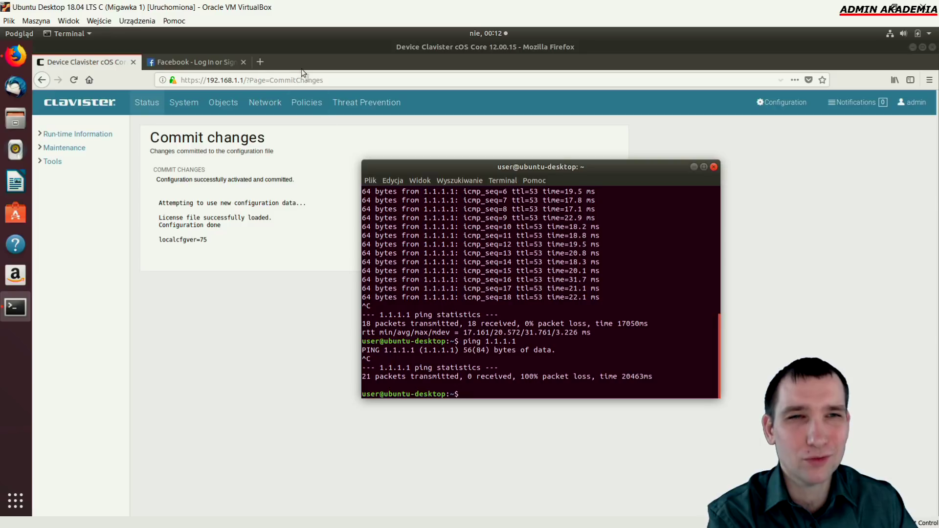
Start loading YouTube in a new tab, then return to the Clavister commit page
{"action": "left_click", "coordinate": [263, 60]}
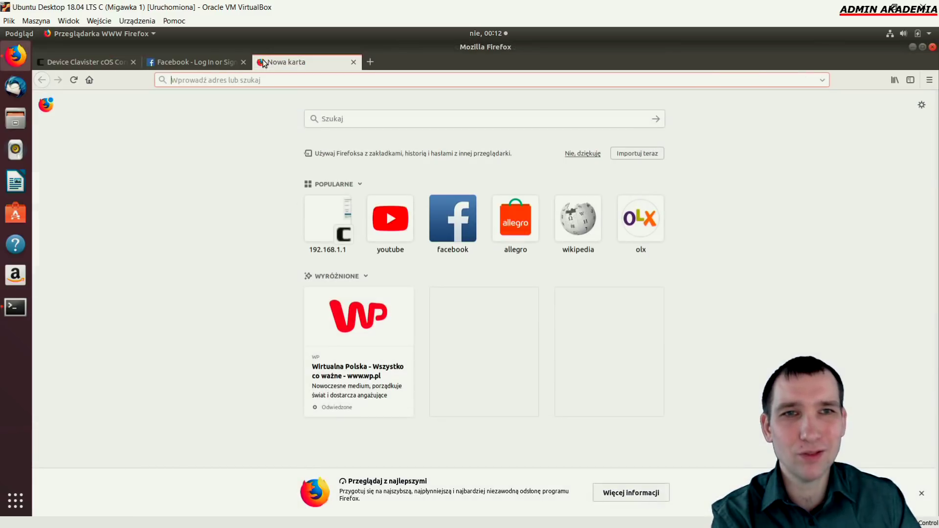
{"action": "left_click", "coordinate": [390, 223]}
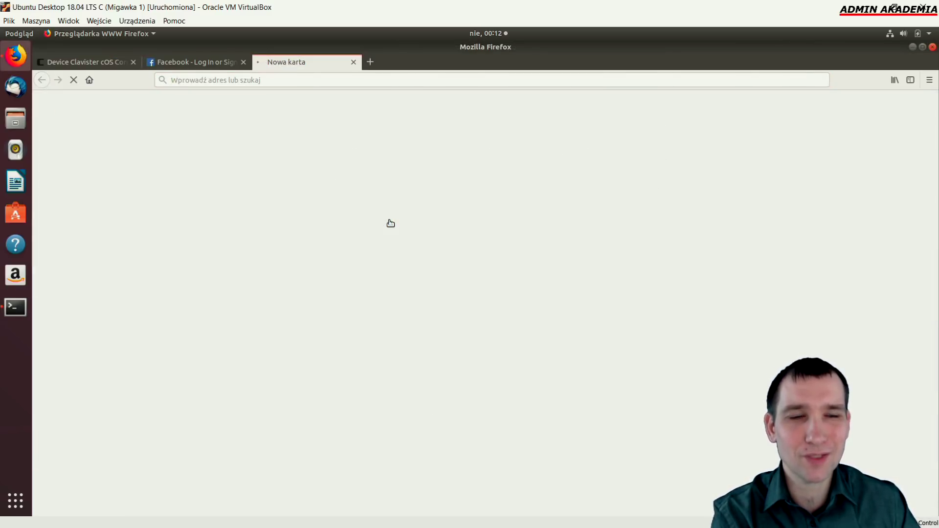
{"action": "mouse_move", "coordinate": [15, 308]}
{"action": "left_mouse_down"}
{"action": "mouse_move", "coordinate": [26, 312]}
{"action": "mouse_move", "coordinate": [17, 308]}
{"action": "left_mouse_up"}
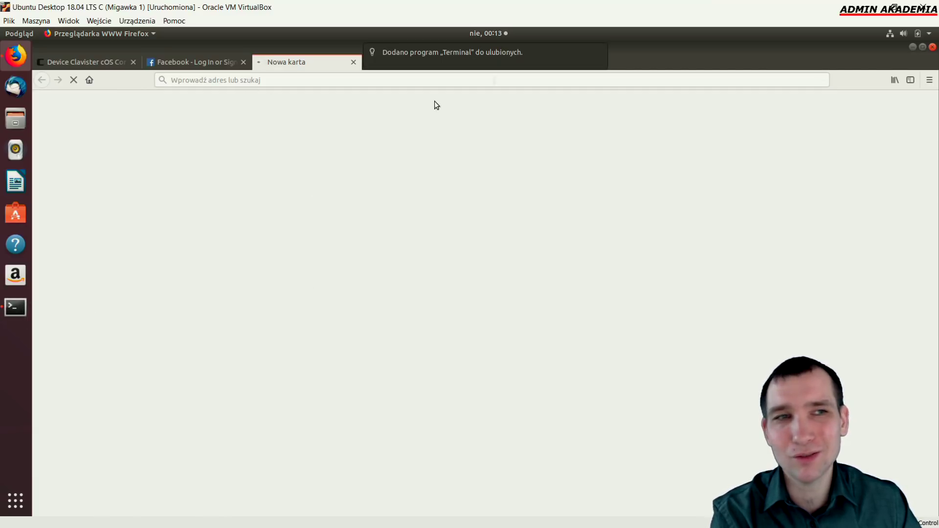
{"action": "mouse_move", "coordinate": [15, 307]}
{"action": "left_mouse_down"}
{"action": "mouse_move", "coordinate": [335, 71]}
{"action": "mouse_move", "coordinate": [190, 70]}
{"action": "mouse_move", "coordinate": [217, 152]}
{"action": "mouse_move", "coordinate": [17, 307]}
{"action": "left_mouse_up"}
{"action": "left_click", "coordinate": [114, 66]}
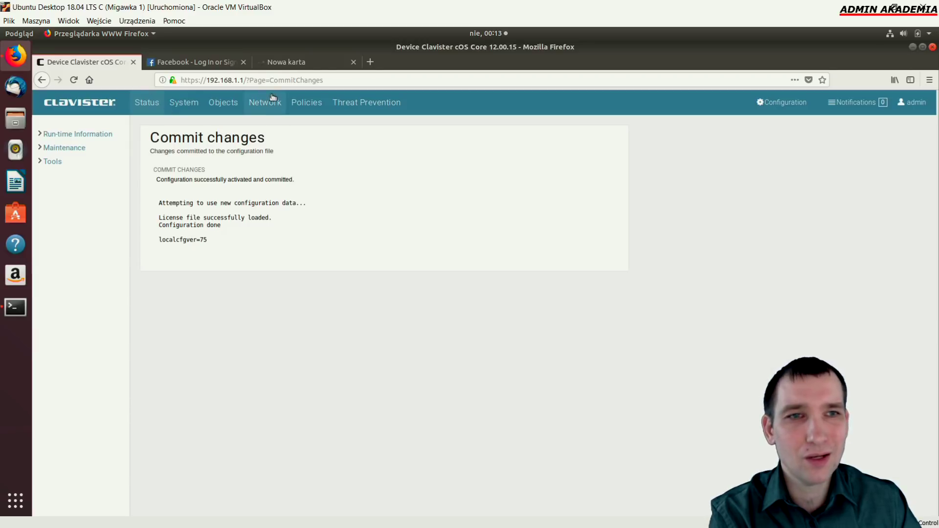
Open the If1_DHCPServer settings and display its options
{"action": "left_click", "coordinate": [265, 103]}
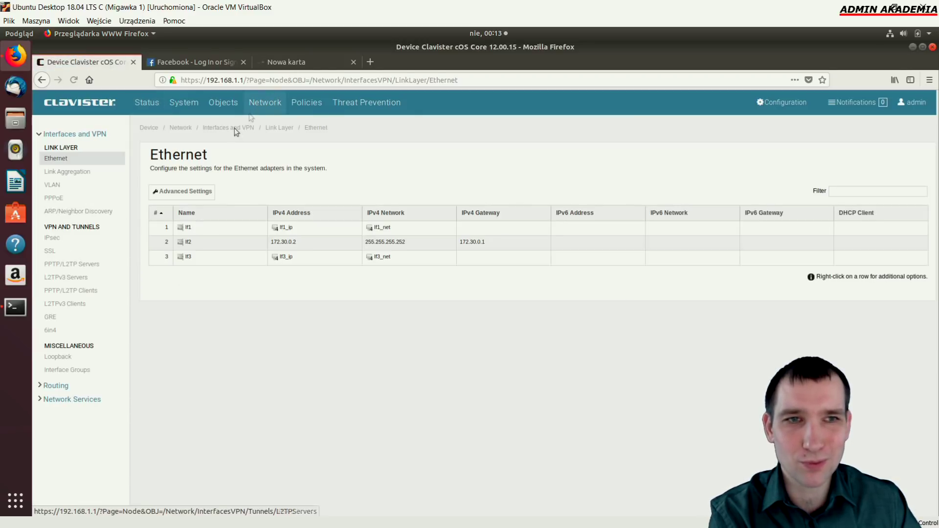
{"action": "left_click", "coordinate": [73, 401]}
{"action": "left_click", "coordinate": [61, 186]}
{"action": "double_click", "coordinate": [216, 227]}
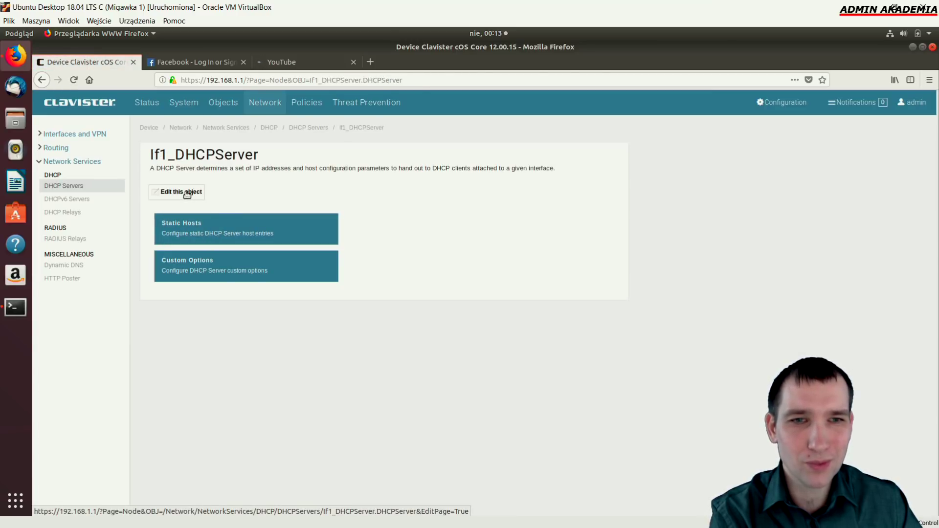
{"action": "left_click", "coordinate": [186, 192]}
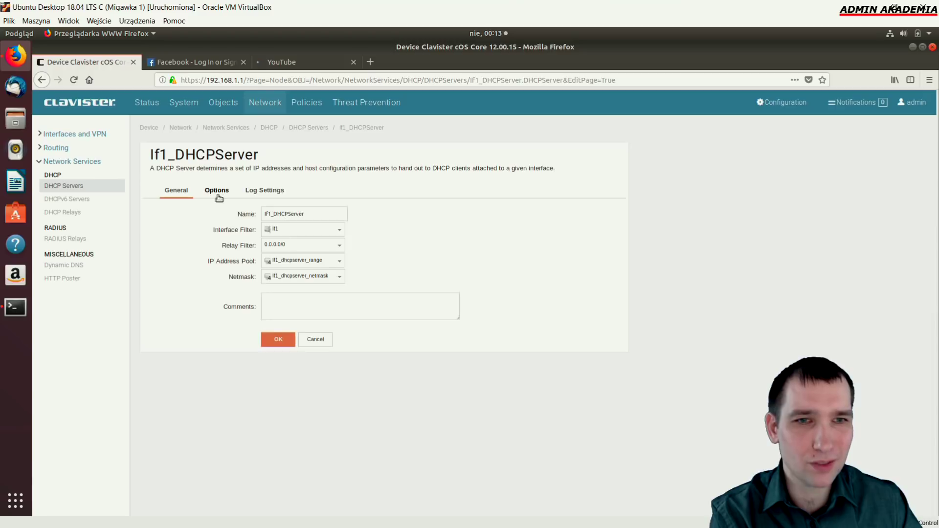
{"action": "left_click", "coordinate": [218, 194]}
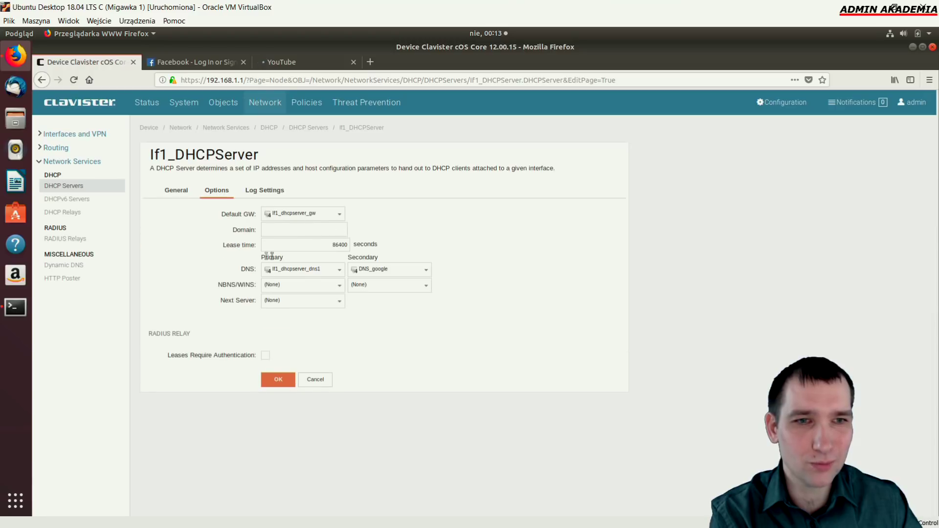
Check the secondary DNS choice, confirming it stays DNS_google
{"action": "left_click", "coordinate": [429, 273]}
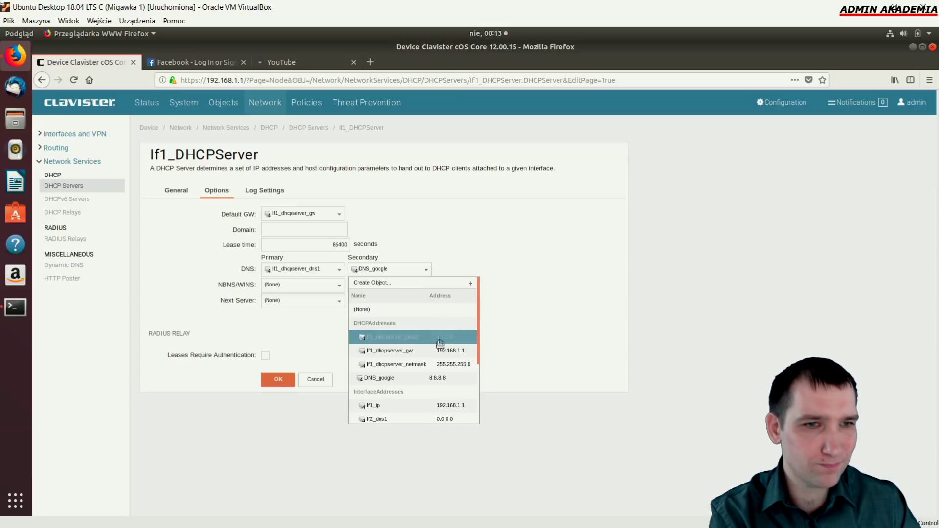
{"action": "scroll", "coordinate": [438, 350], "scroll_direction": "down", "scroll_amount": 3}
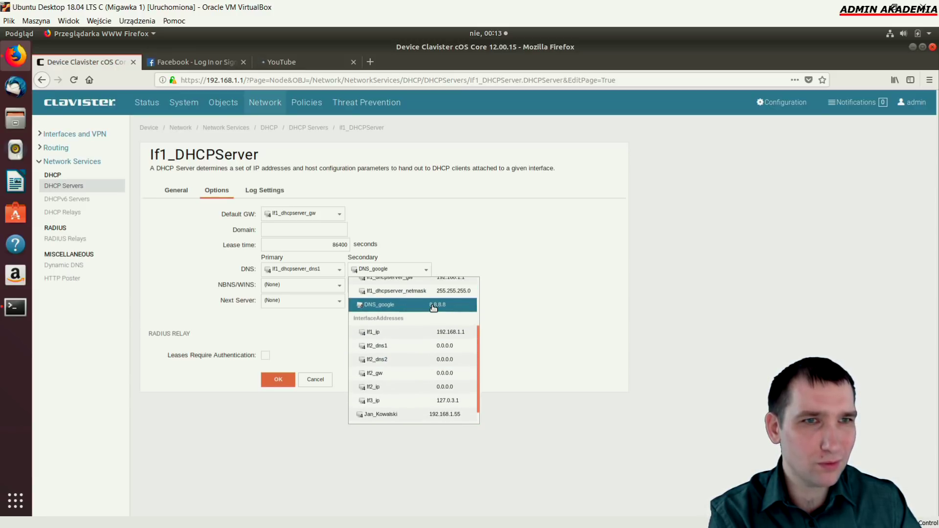
{"action": "left_click", "coordinate": [523, 246]}
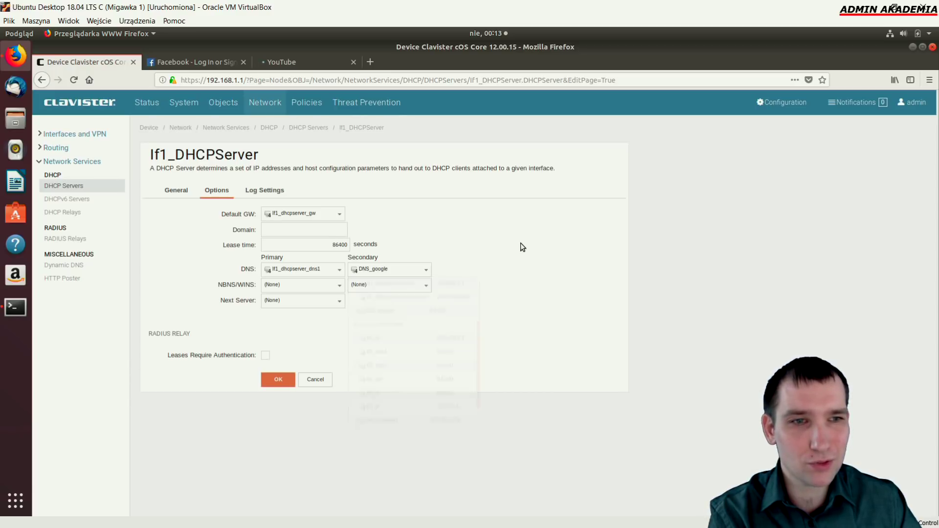
{"action": "left_click", "coordinate": [321, 62]}
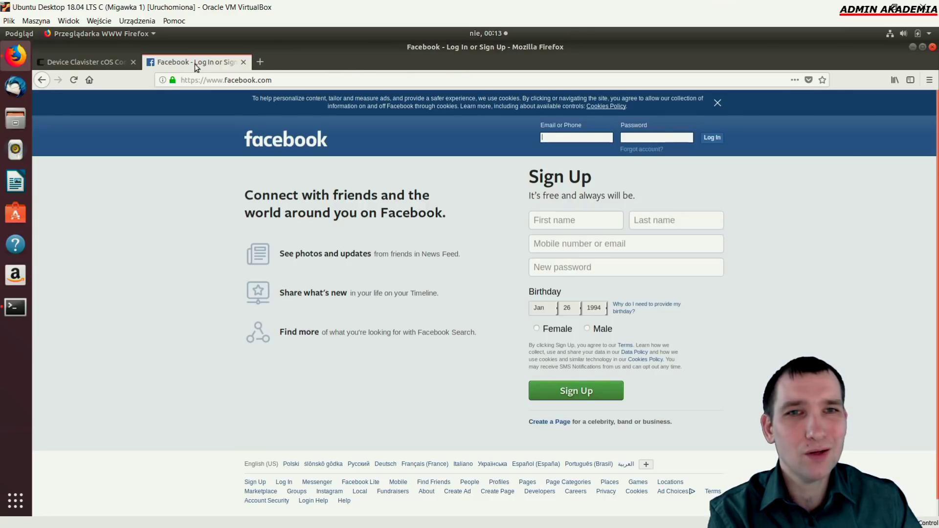
{"action": "left_click", "coordinate": [106, 62]}
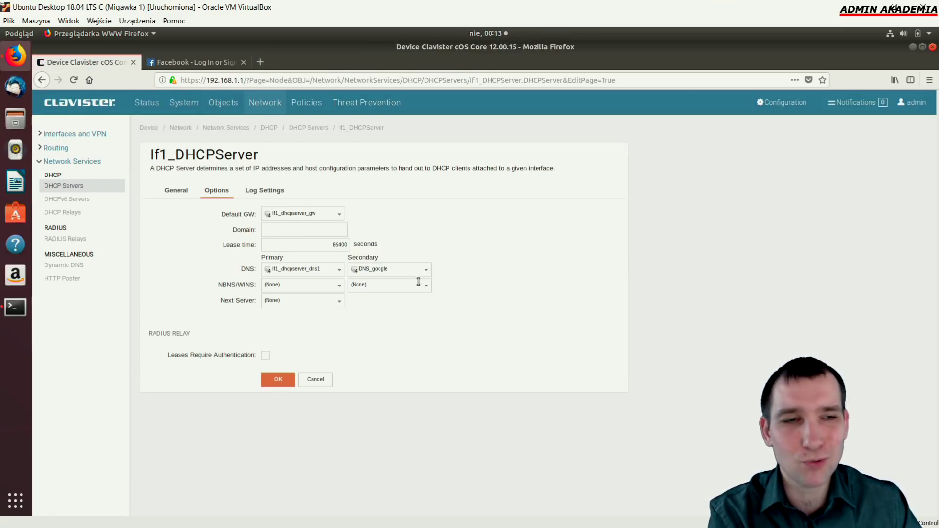
{"action": "left_click_drag", "start_coordinate": [403, 276], "coordinate": [359, 270]}
{"action": "left_click", "coordinate": [458, 276]}
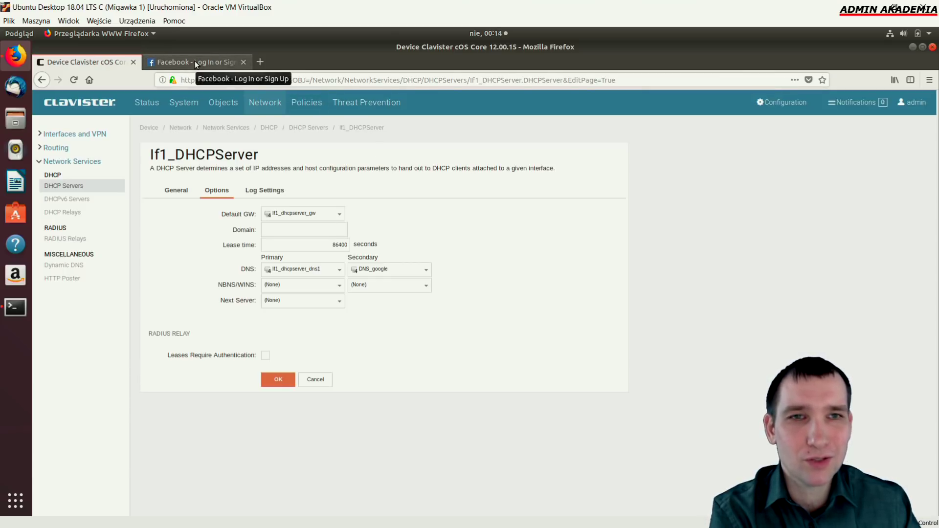
Open the Z_sieci_lokalnej_do_neta folder and edit the zabron_1111 drop rule
{"action": "left_click", "coordinate": [301, 102]}
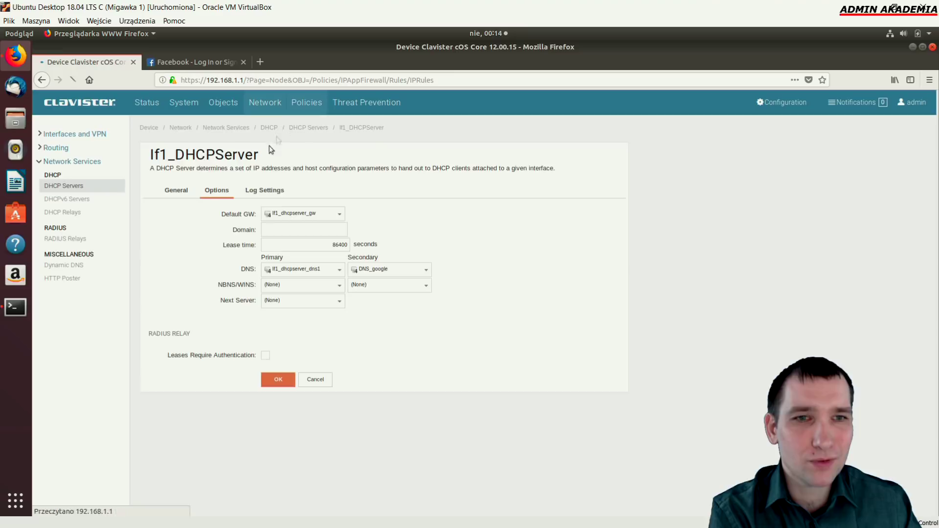
{"action": "double_click", "coordinate": [168, 226]}
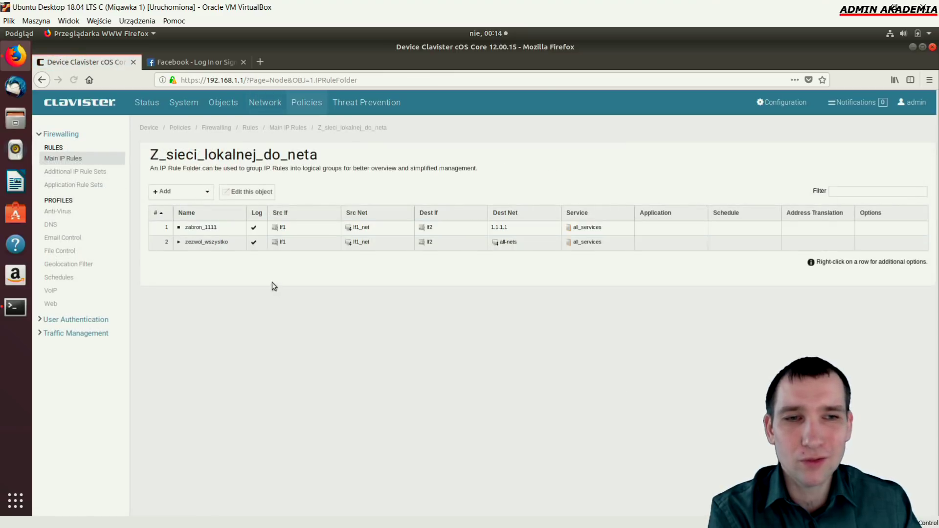
{"action": "left_click", "coordinate": [272, 246]}
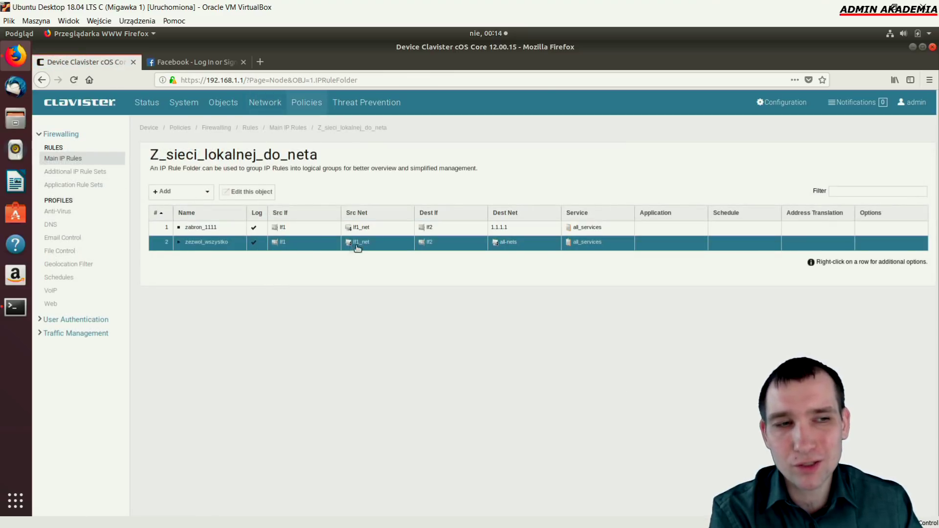
{"action": "left_click", "coordinate": [199, 230]}
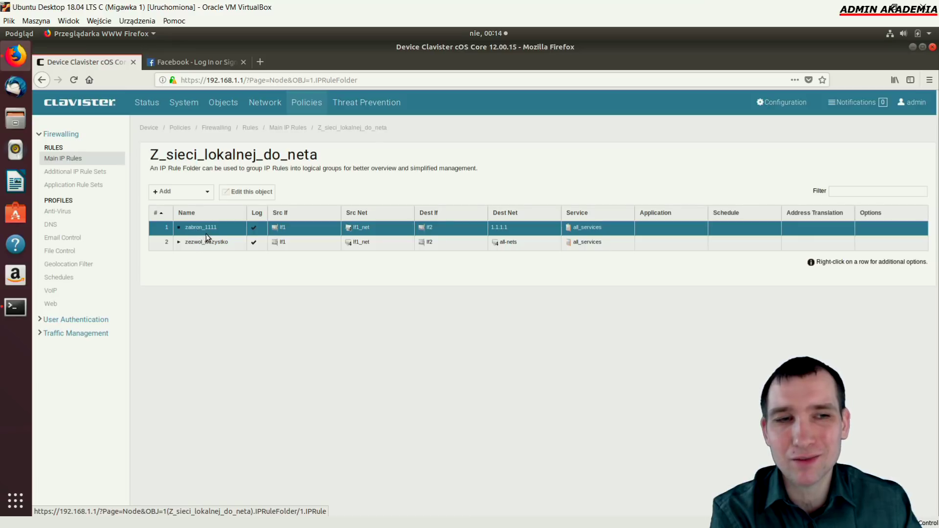
{"action": "left_click", "coordinate": [224, 216]}
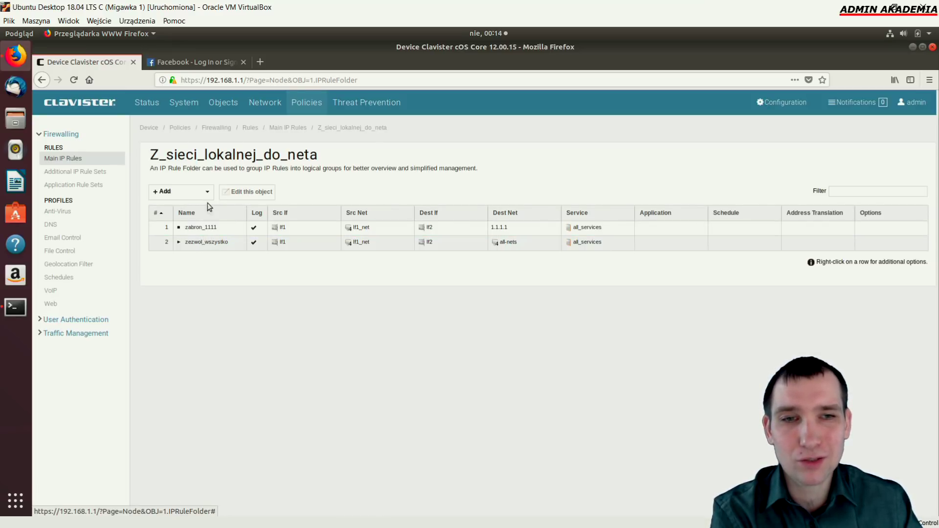
{"action": "left_click", "coordinate": [208, 230]}
{"action": "left_click", "coordinate": [208, 229]}
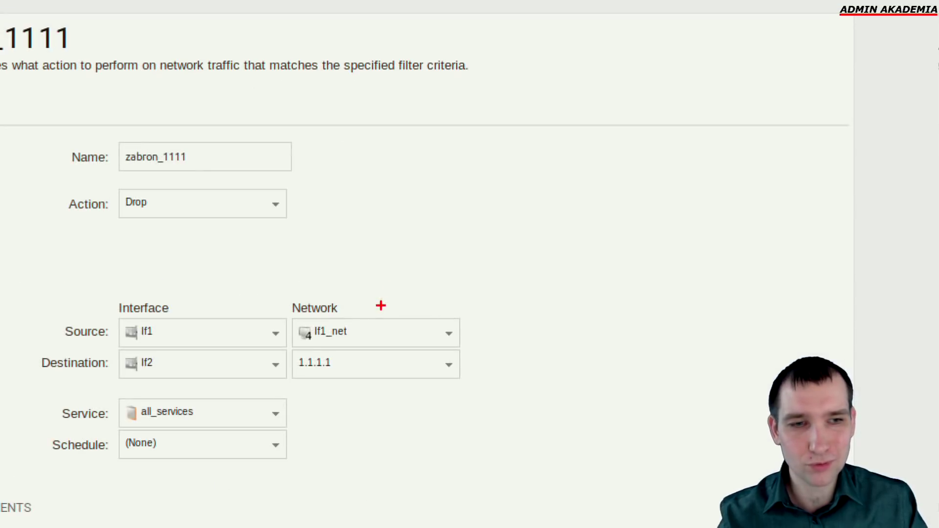
{"action": "left_click_drag", "start_coordinate": [287, 311], "coordinate": [471, 346]}
{"action": "left_click_drag", "start_coordinate": [533, 269], "coordinate": [479, 307]}
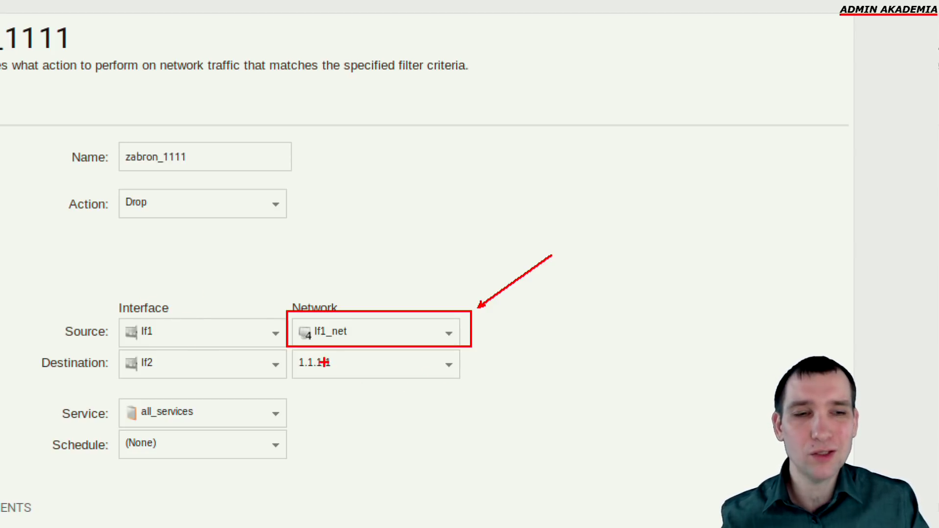
{"action": "mouse_move", "coordinate": [292, 350]}
{"action": "left_mouse_down"}
{"action": "mouse_move", "coordinate": [480, 389]}
{"action": "mouse_move", "coordinate": [470, 382]}
{"action": "mouse_move", "coordinate": [641, 400]}
{"action": "left_mouse_up"}
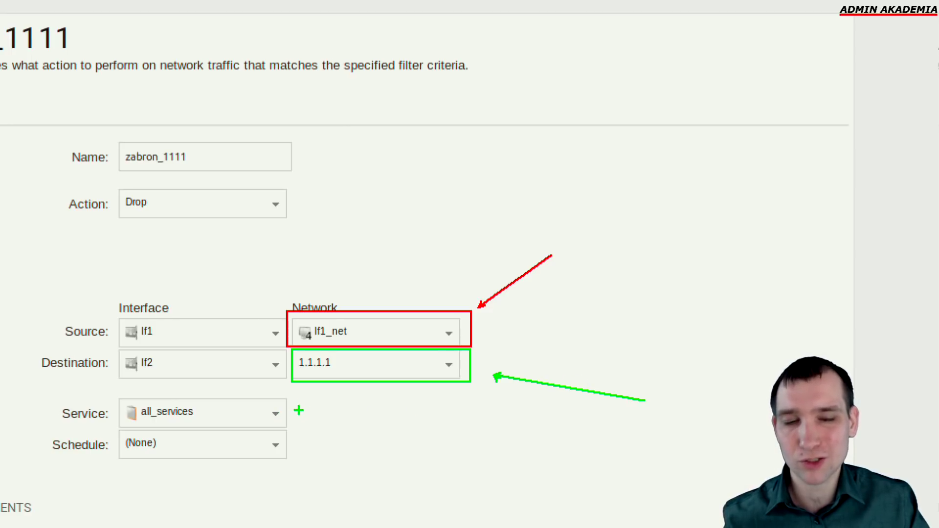
{"action": "left_click_drag", "start_coordinate": [296, 413], "coordinate": [428, 413]}
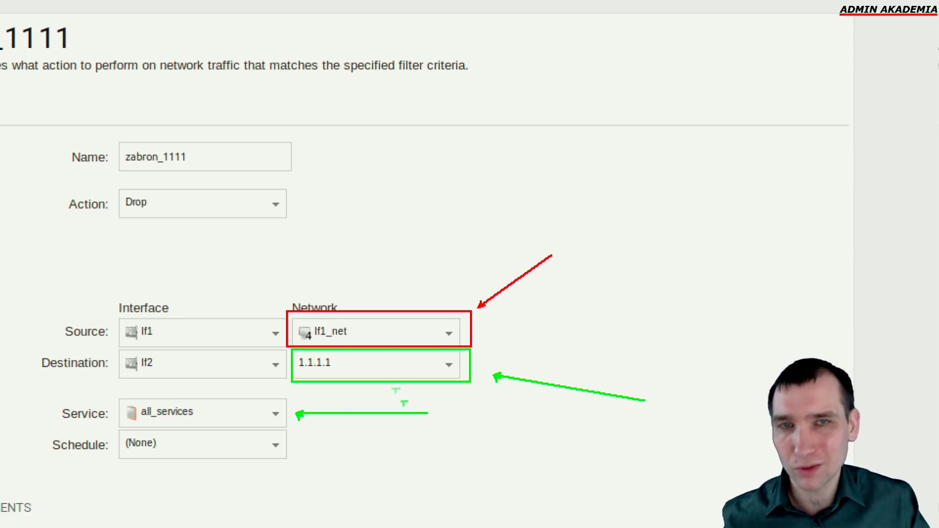
{"action": "key", "text": "Escape"}
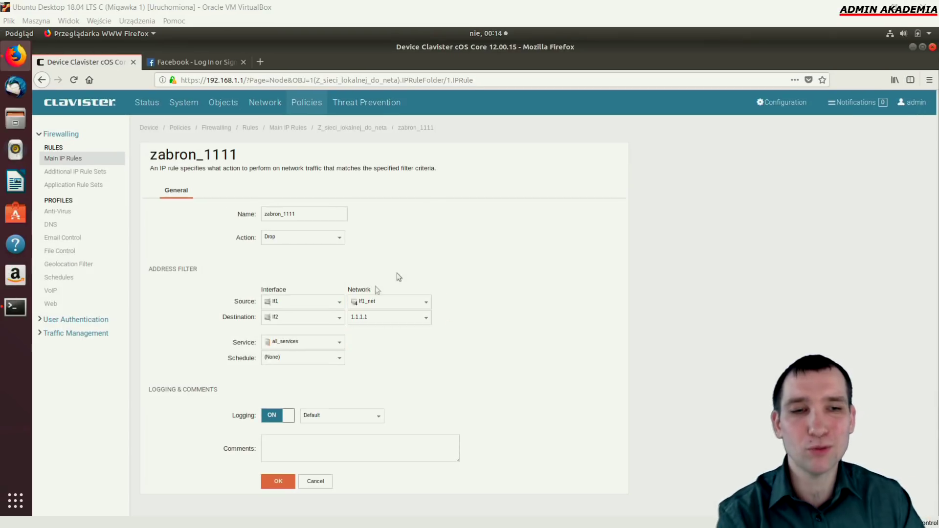
{"action": "left_click", "coordinate": [338, 348]}
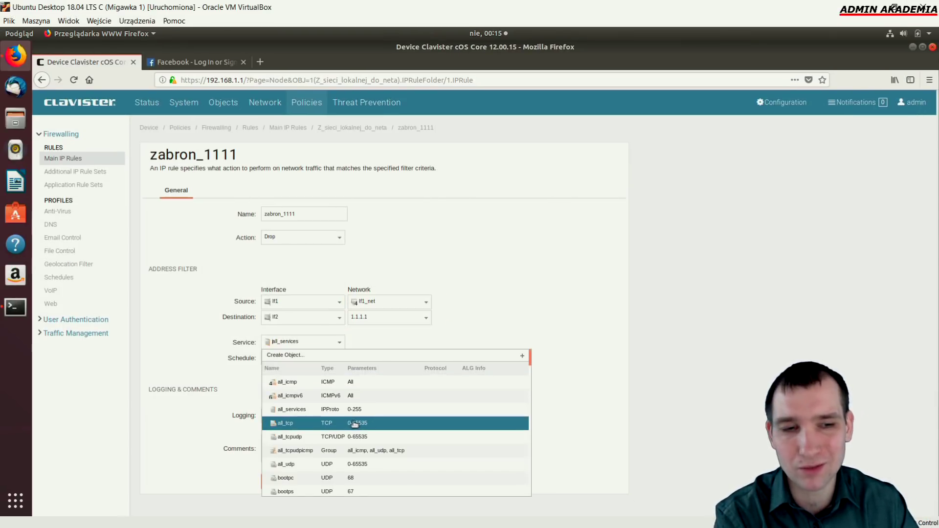
{"action": "scroll", "coordinate": [364, 465], "scroll_direction": "down", "scroll_amount": 3}
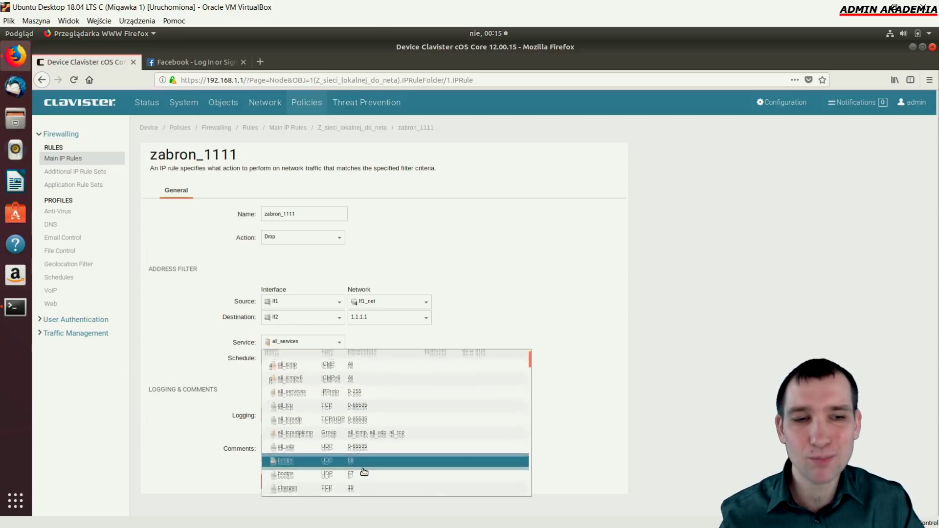
{"action": "scroll", "coordinate": [352, 406], "scroll_direction": "down", "scroll_amount": 4}
{"action": "scroll", "coordinate": [345, 414], "scroll_direction": "down", "scroll_amount": 2}
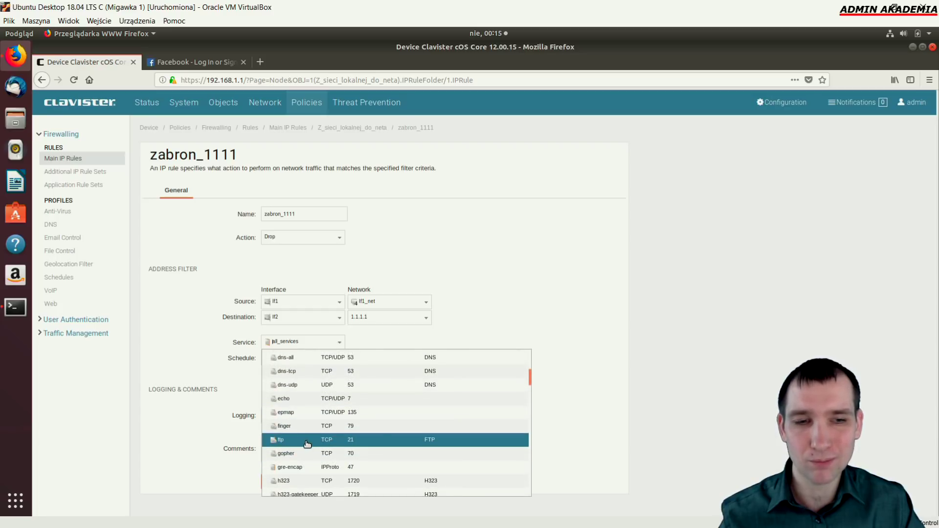
{"action": "scroll", "coordinate": [288, 383], "scroll_direction": "up", "scroll_amount": 1}
{"action": "scroll", "coordinate": [294, 396], "scroll_direction": "down", "scroll_amount": 5}
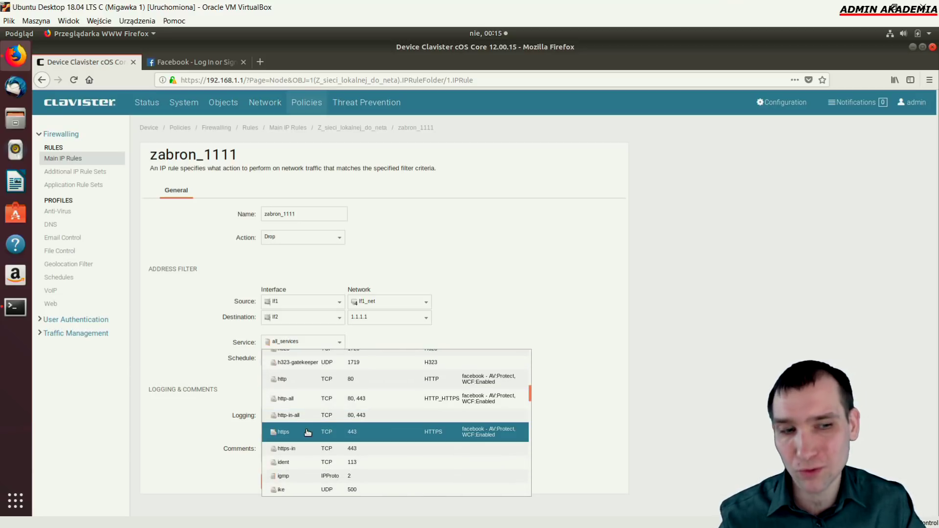
{"action": "scroll", "coordinate": [309, 436], "scroll_direction": "down", "scroll_amount": 1}
{"action": "scroll", "coordinate": [309, 436], "scroll_direction": "down", "scroll_amount": 3}
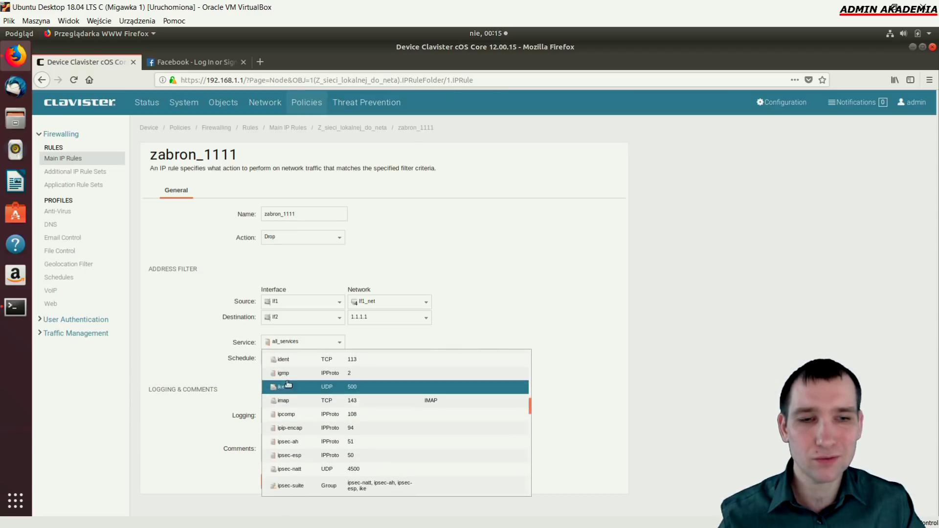
{"action": "scroll", "coordinate": [309, 427], "scroll_direction": "down", "scroll_amount": 4}
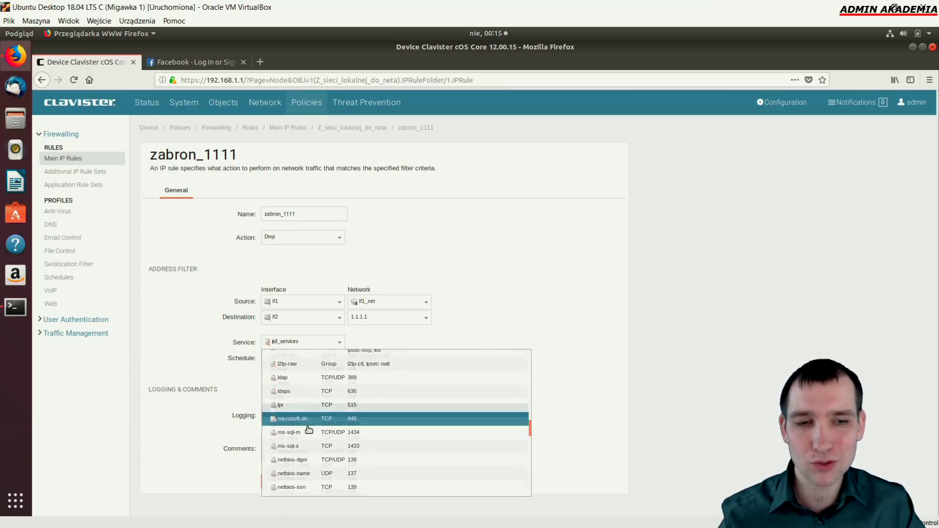
{"action": "scroll", "coordinate": [318, 426], "scroll_direction": "down", "scroll_amount": 1}
{"action": "scroll", "coordinate": [320, 440], "scroll_direction": "down", "scroll_amount": 2}
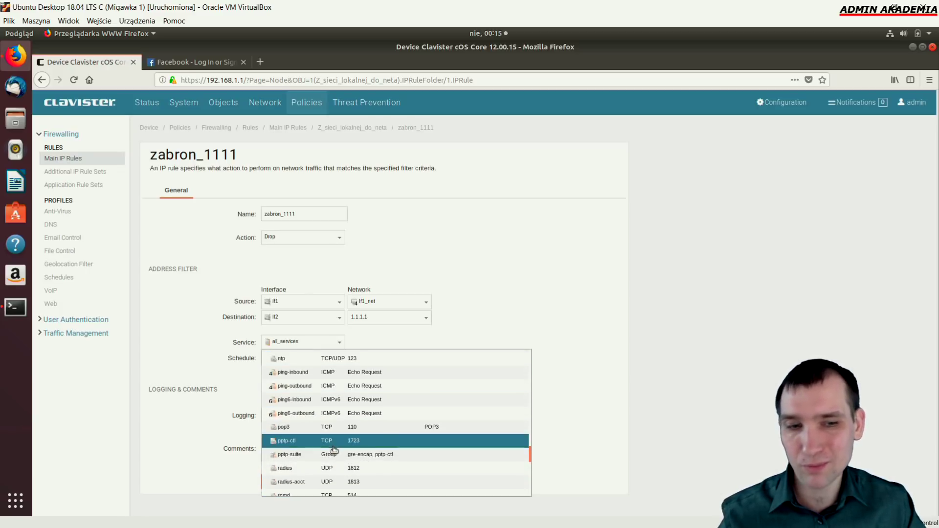
{"action": "scroll", "coordinate": [323, 445], "scroll_direction": "down", "scroll_amount": 4}
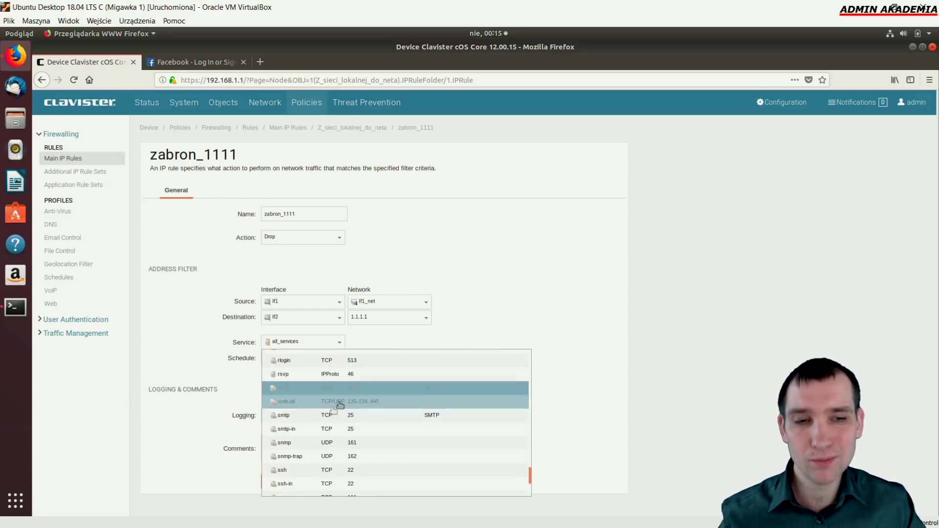
{"action": "left_click", "coordinate": [486, 332]}
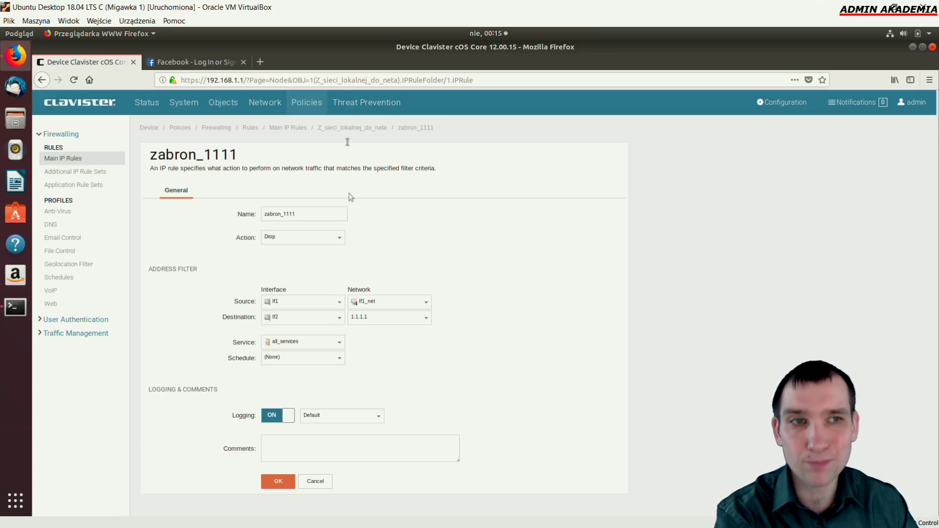
{"action": "left_click", "coordinate": [223, 103]}
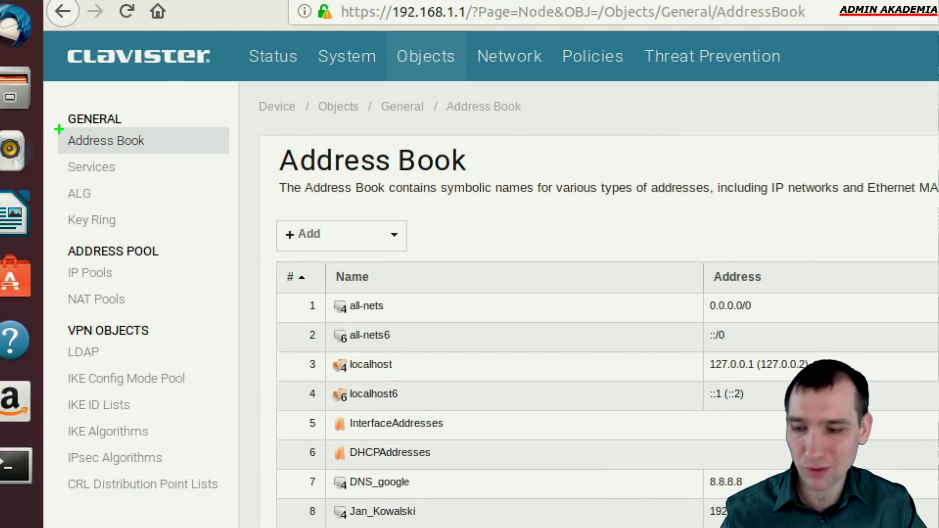
Review the eight Address Book entries, including all-nets 0.0.0.0/0 and DNS_google 8.8.8.8, then move to Services
{"action": "left_click_drag", "start_coordinate": [158, 134], "coordinate": [200, 110]}
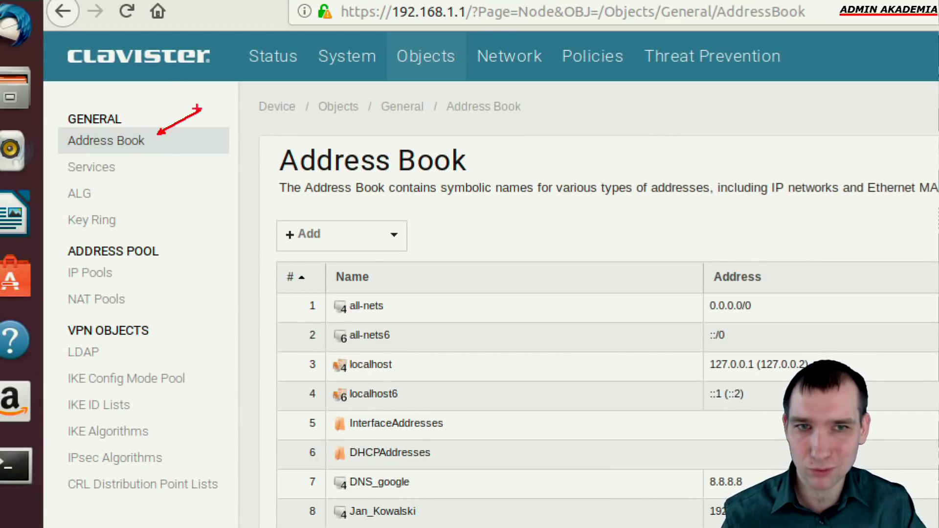
{"action": "mouse_move", "coordinate": [61, 156]}
{"action": "left_mouse_down"}
{"action": "mouse_move", "coordinate": [116, 176]}
{"action": "mouse_move", "coordinate": [243, 169]}
{"action": "left_mouse_up"}
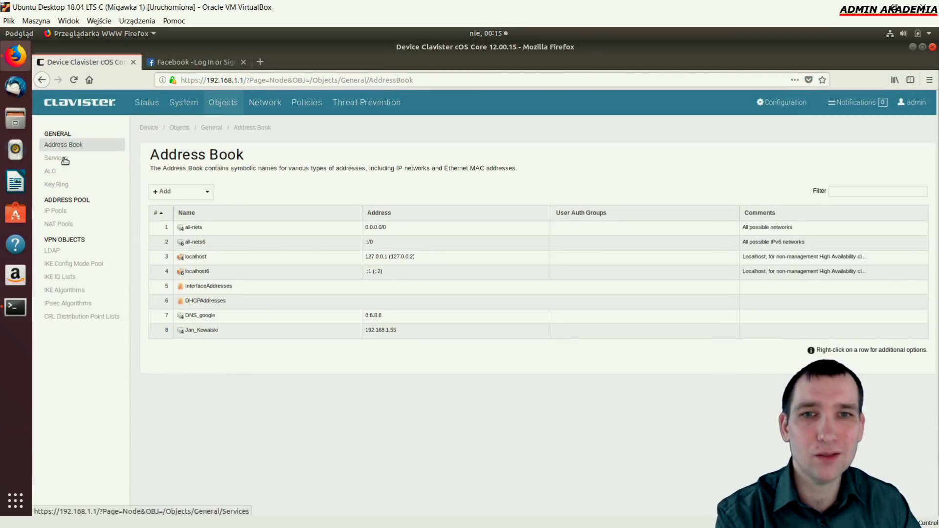
{"action": "left_click", "coordinate": [108, 172]}
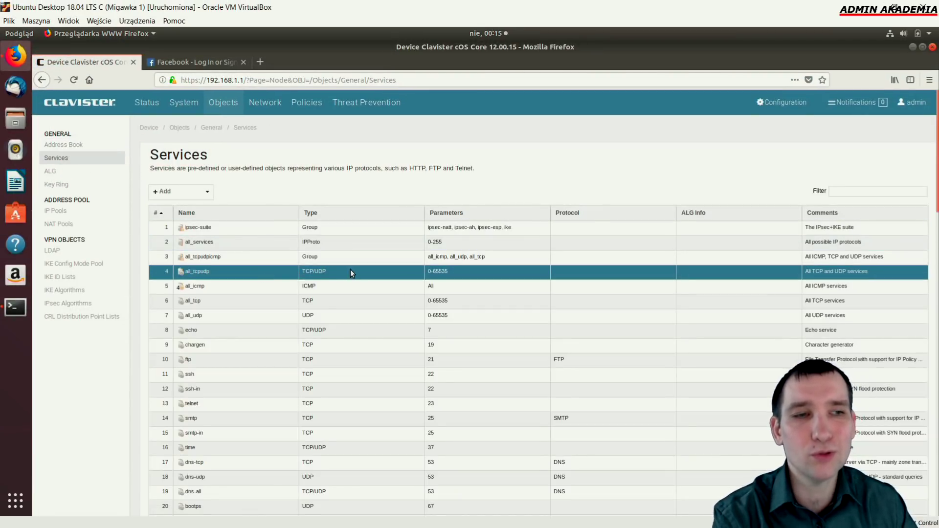
Browse the Services list and open the ssh service (TCP, destination port 22) for editing
{"action": "scroll", "coordinate": [350, 268], "scroll_direction": "down", "scroll_amount": 2}
{"action": "scroll", "coordinate": [360, 292], "scroll_direction": "down", "scroll_amount": 10}
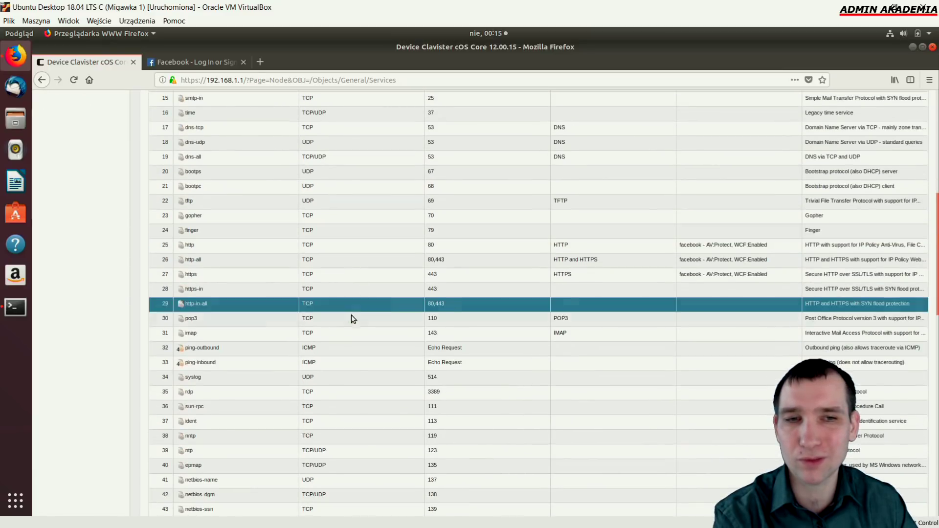
{"action": "scroll", "coordinate": [338, 327], "scroll_direction": "up", "scroll_amount": 12}
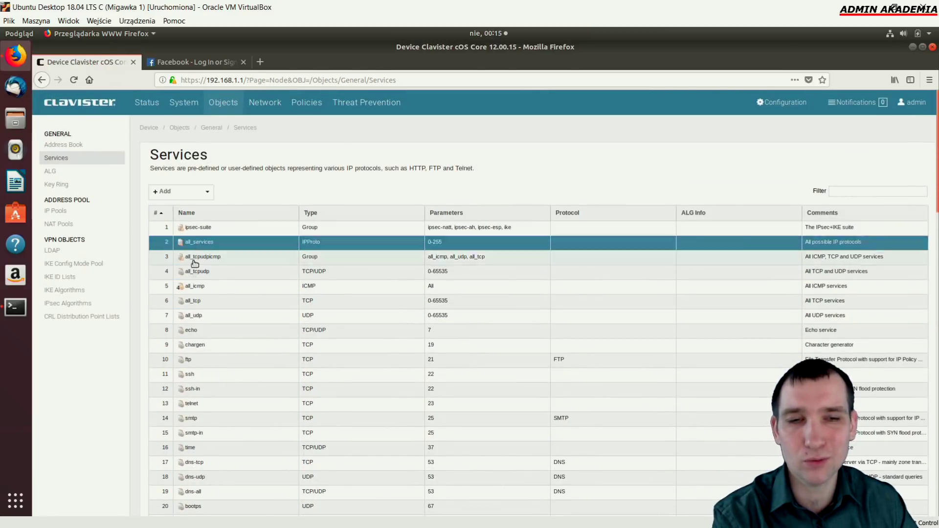
{"action": "scroll", "coordinate": [207, 342], "scroll_direction": "down", "scroll_amount": 4}
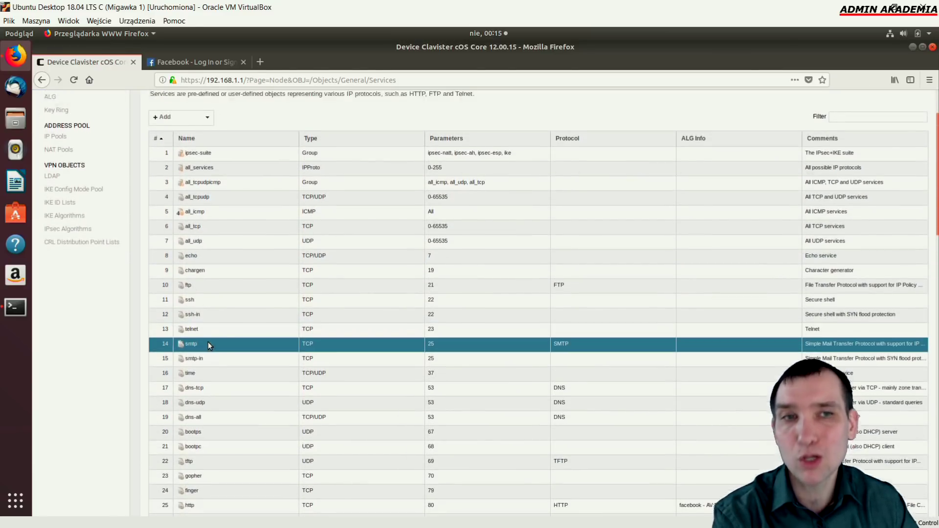
{"action": "scroll", "coordinate": [195, 170], "scroll_direction": "up", "scroll_amount": 4}
{"action": "left_click", "coordinate": [206, 192]}
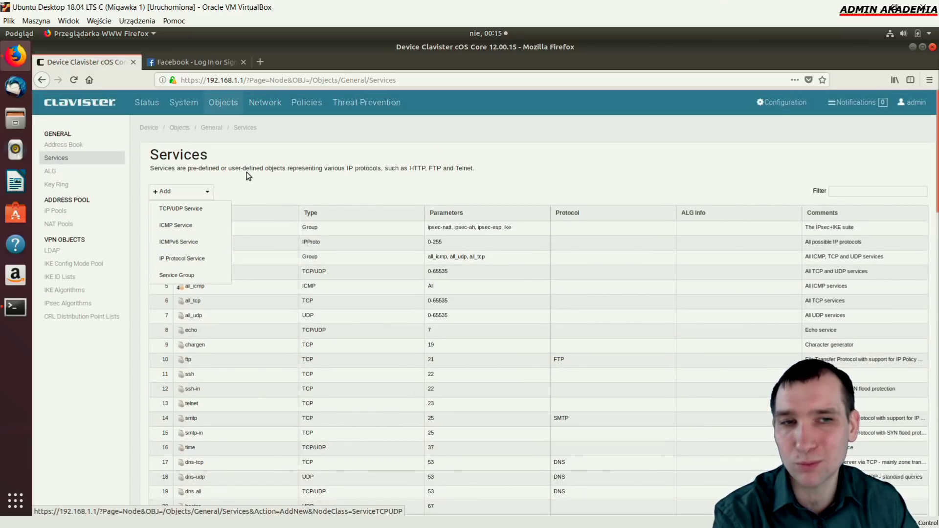
{"action": "left_click", "coordinate": [238, 201]}
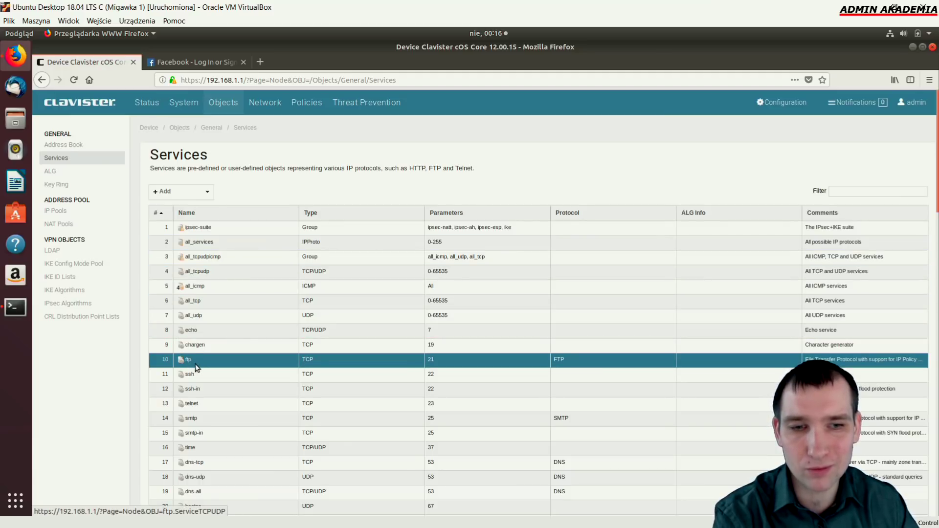
{"action": "scroll", "coordinate": [191, 365], "scroll_direction": "down", "scroll_amount": 2}
{"action": "left_click", "coordinate": [189, 318]}
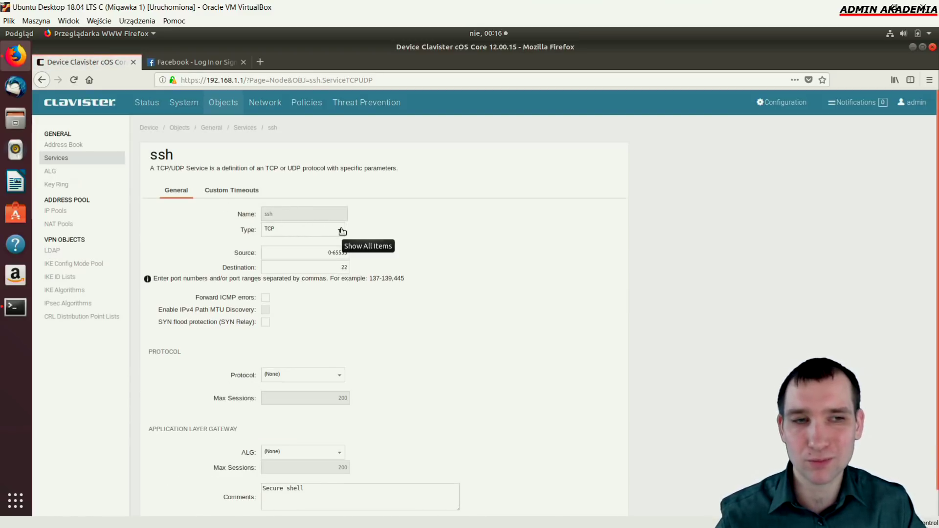
Check the ssh service's TCP type, source ports 0-65535 and destination port 22
{"action": "left_click", "coordinate": [342, 231]}
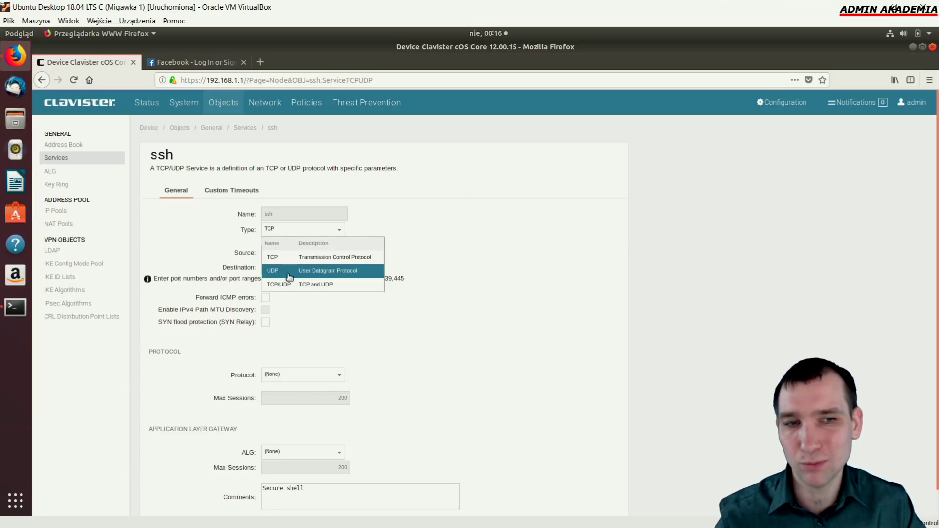
{"action": "left_click", "coordinate": [397, 259]}
{"action": "left_click_drag", "start_coordinate": [323, 252], "coordinate": [356, 250]}
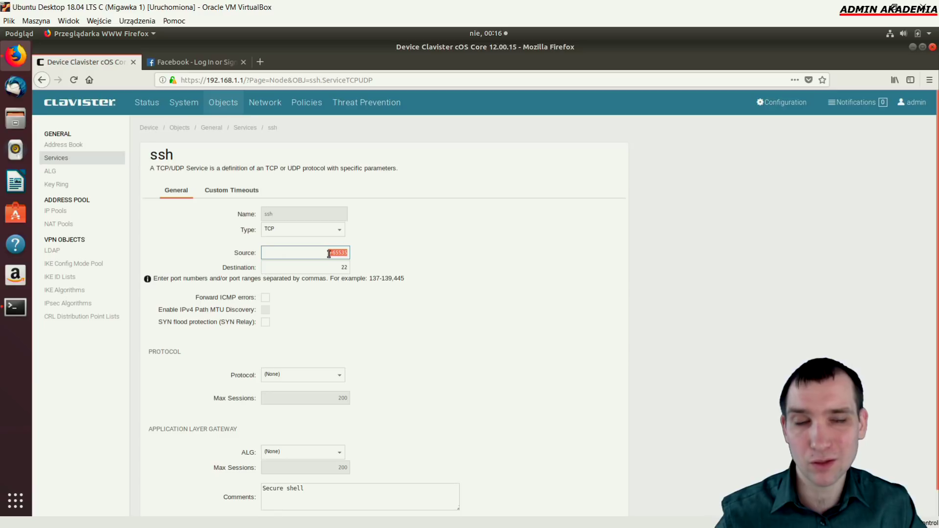
{"action": "left_click_drag", "start_coordinate": [334, 266], "coordinate": [360, 266]}
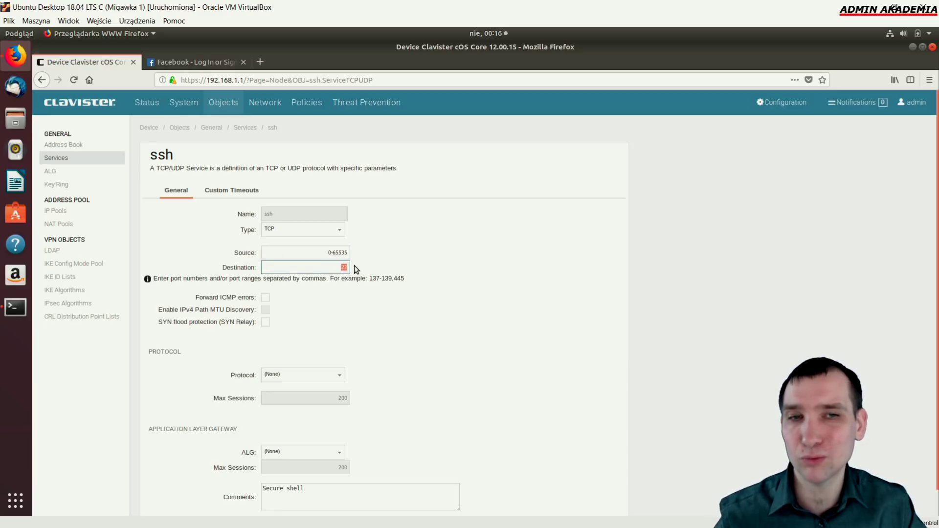
{"action": "left_click_drag", "start_coordinate": [329, 252], "coordinate": [366, 252]}
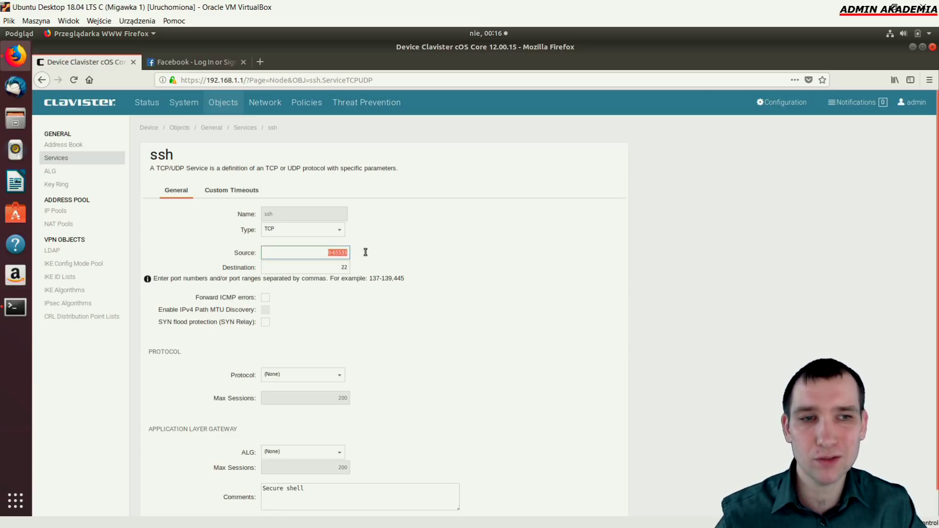
{"action": "left_click", "coordinate": [341, 302]}
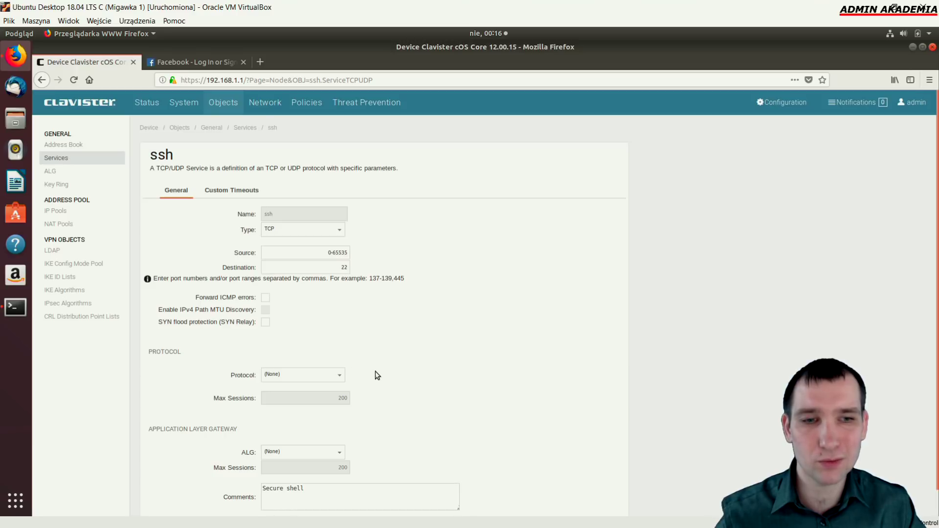
Leave the application protocol at (None) and return to the Services list without saving
{"action": "scroll", "coordinate": [379, 379], "scroll_direction": "down", "scroll_amount": 1}
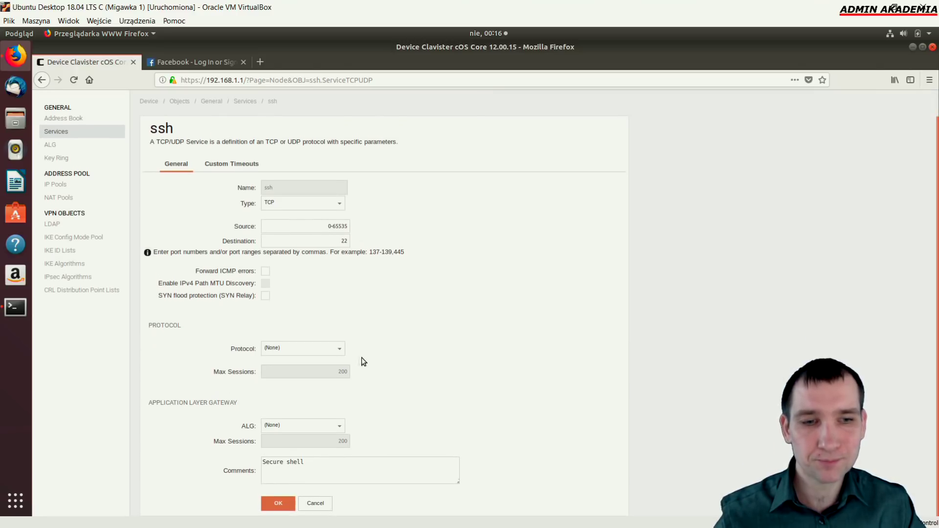
{"action": "left_click", "coordinate": [340, 349]}
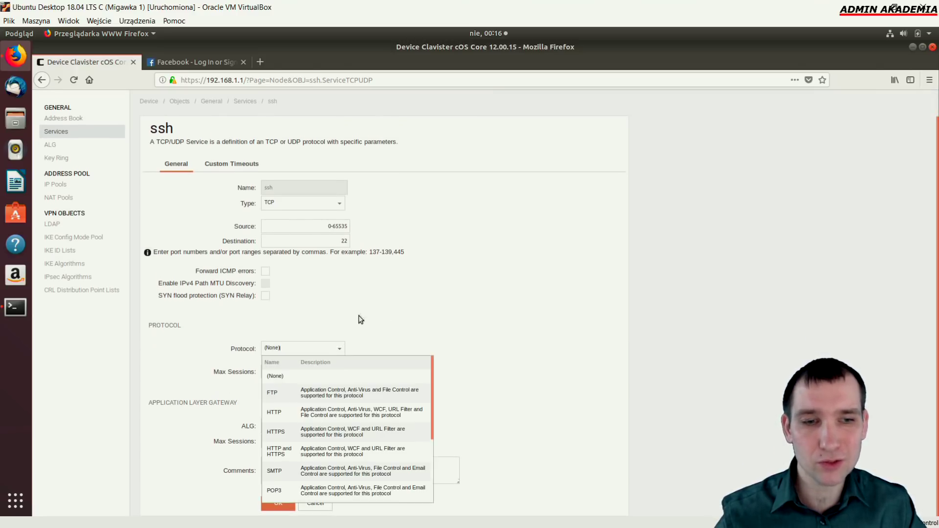
{"action": "left_click", "coordinate": [363, 310]}
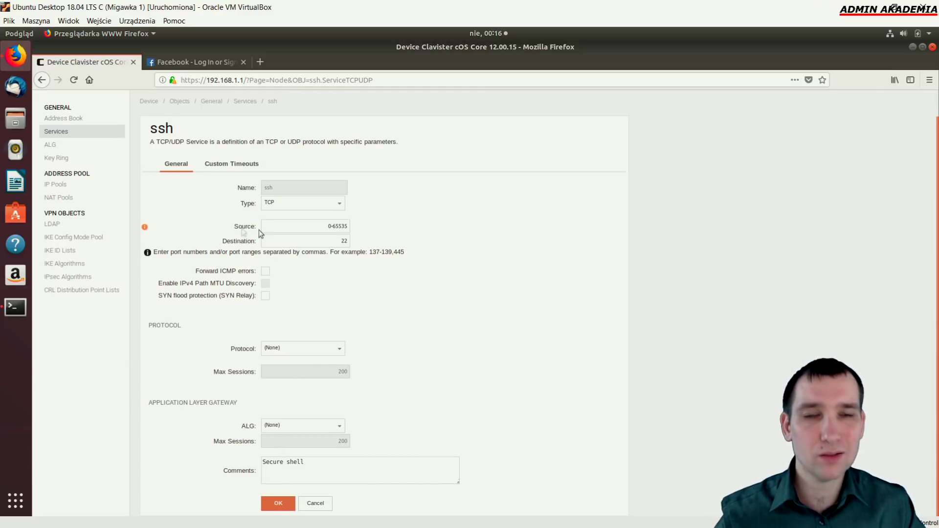
{"action": "left_click", "coordinate": [46, 132]}
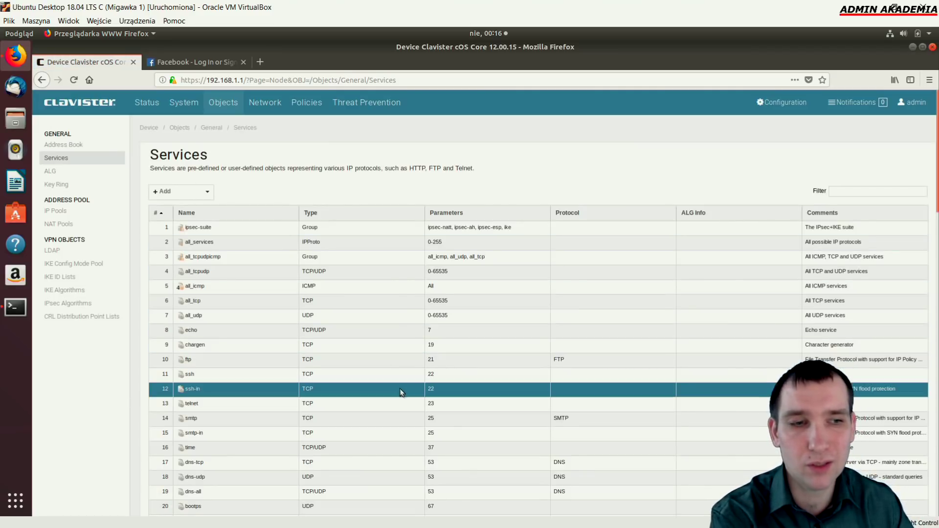
Scroll through the Services table, then return to the Main IP Rules page
{"action": "scroll", "coordinate": [431, 391], "scroll_direction": "down", "scroll_amount": 4}
{"action": "scroll", "coordinate": [459, 361], "scroll_direction": "down", "scroll_amount": 4}
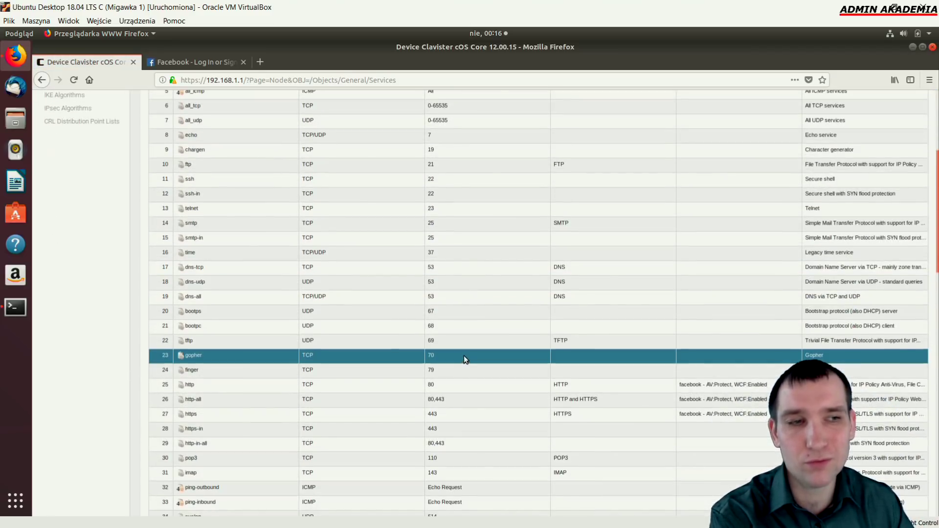
{"action": "scroll", "coordinate": [463, 356], "scroll_direction": "up", "scroll_amount": 4}
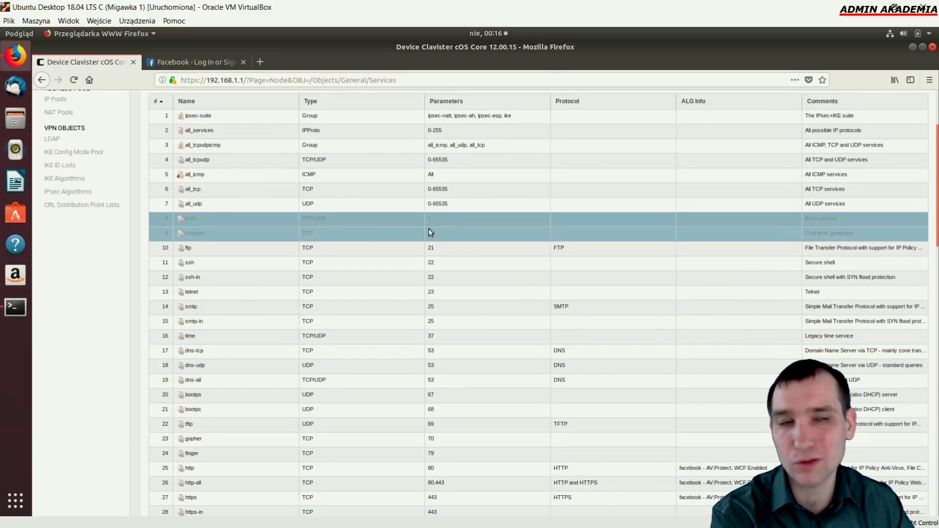
{"action": "scroll", "coordinate": [444, 431], "scroll_direction": "down", "scroll_amount": 11}
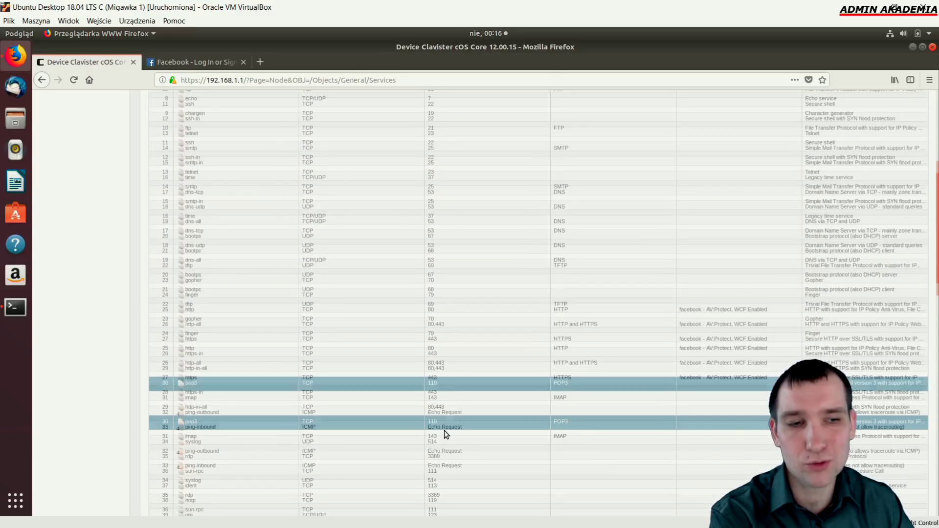
{"action": "scroll", "coordinate": [444, 430], "scroll_direction": "down", "scroll_amount": 13}
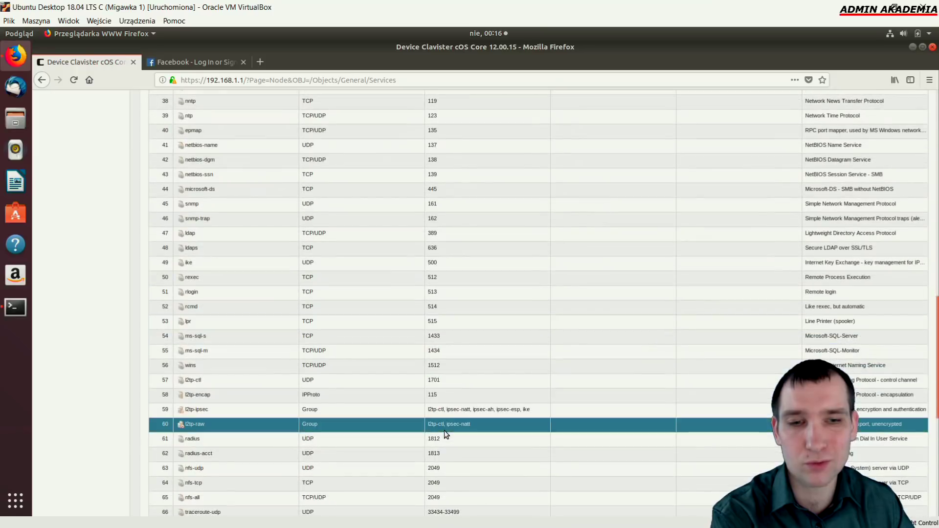
{"action": "scroll", "coordinate": [444, 431], "scroll_direction": "down", "scroll_amount": 7}
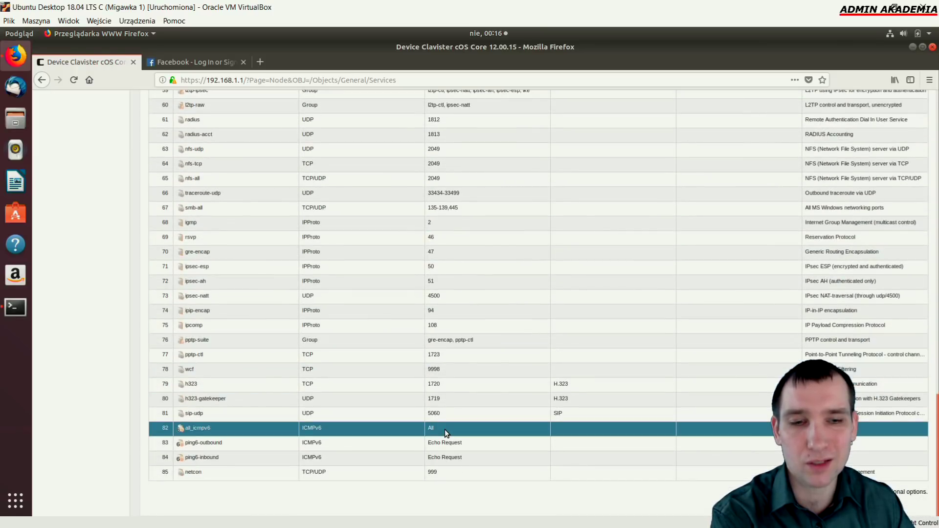
{"action": "scroll", "coordinate": [256, 440], "scroll_direction": "up", "scroll_amount": 20}
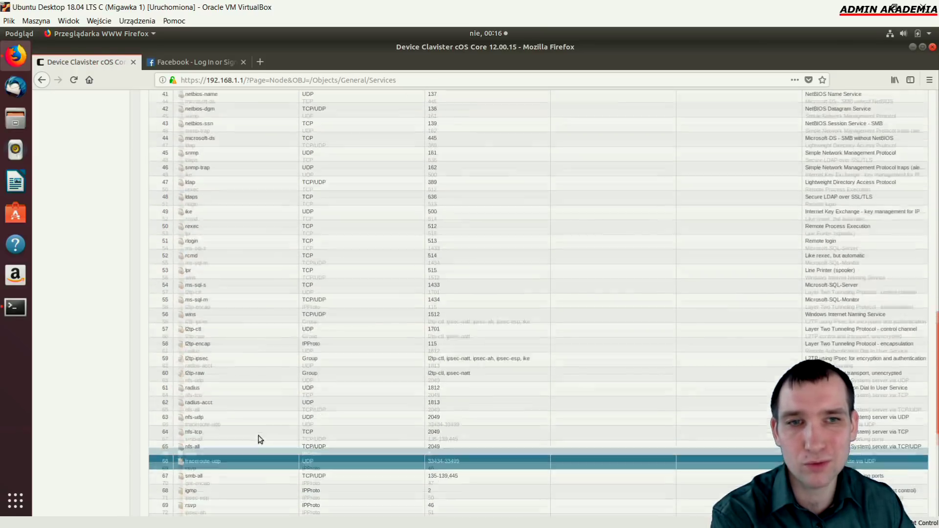
{"action": "scroll", "coordinate": [260, 429], "scroll_direction": "up", "scroll_amount": 11}
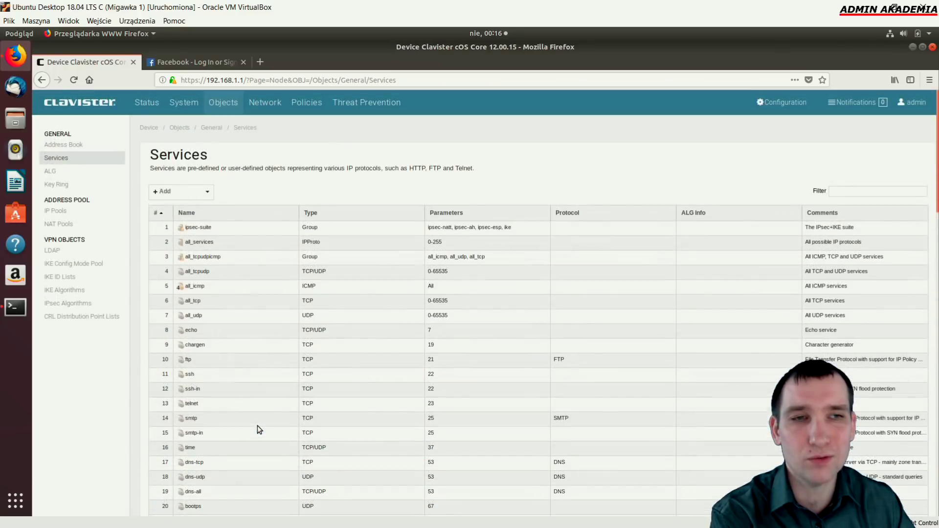
{"action": "left_click", "coordinate": [306, 103]}
Open the zabron_1111 rule in Z_sieci_lokalnej_do_neta and review its lf1_net-to-1.1.1.1 Drop settings
{"action": "double_click", "coordinate": [175, 227]}
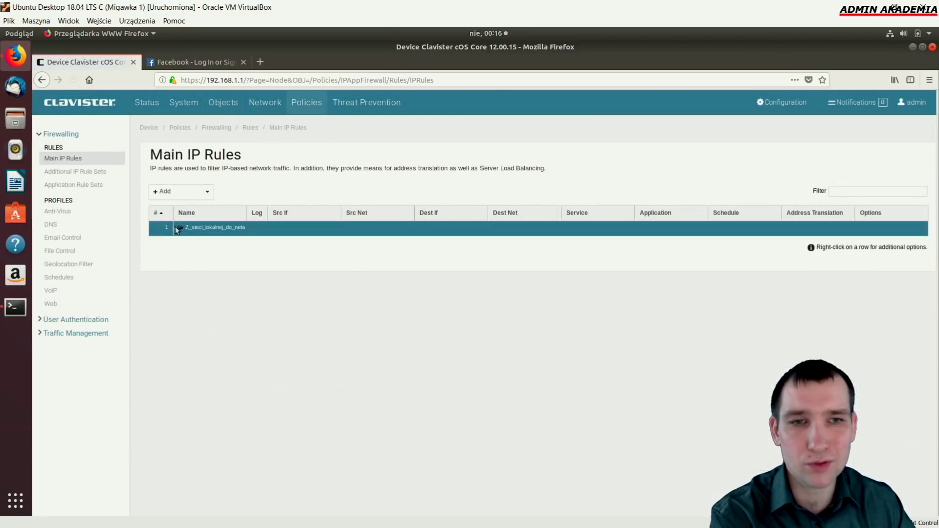
{"action": "double_click", "coordinate": [268, 226]}
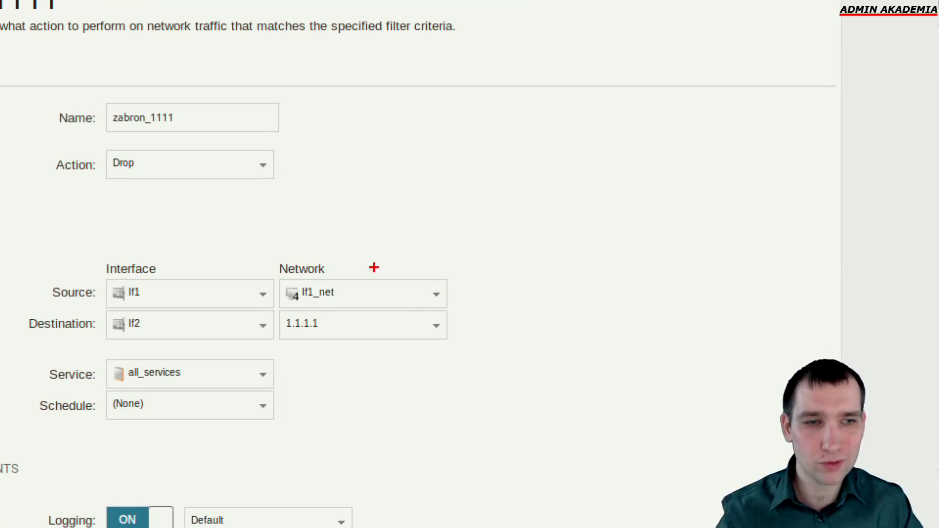
{"action": "left_click_drag", "start_coordinate": [462, 281], "coordinate": [644, 249]}
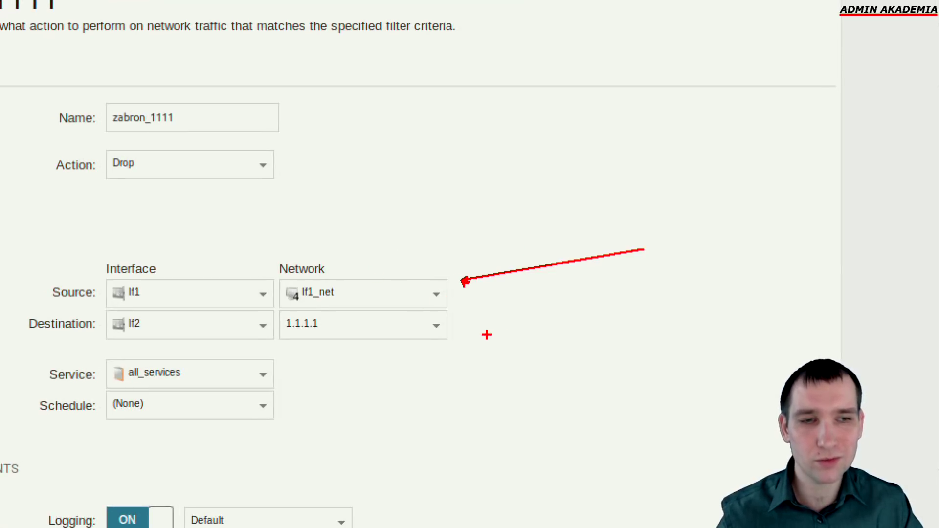
{"action": "mouse_move", "coordinate": [342, 241]}
{"action": "left_mouse_down"}
{"action": "mouse_move", "coordinate": [348, 272]}
{"action": "mouse_move", "coordinate": [332, 257]}
{"action": "left_mouse_up"}
{"action": "type", "text": "192.18.1.0"}
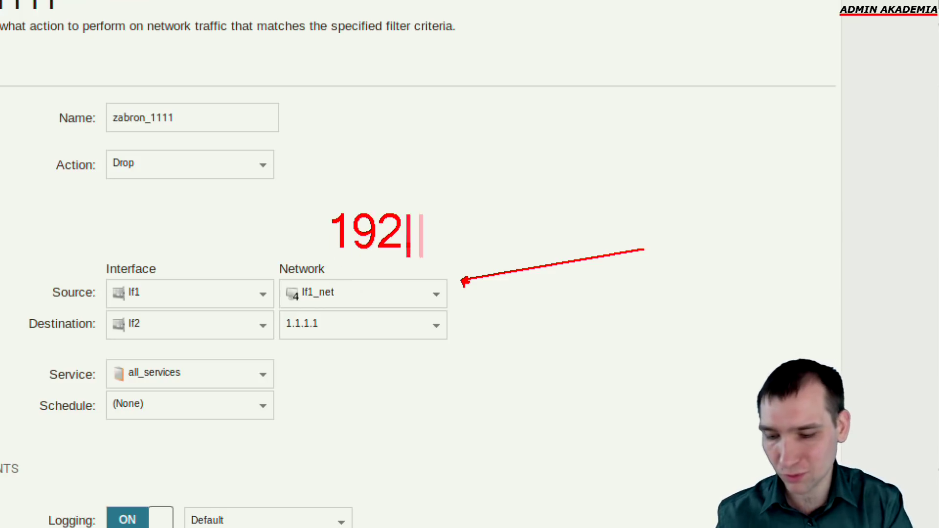
{"action": "key", "text": "BackSpace"}
{"action": "key", "text": "BackSpace"}
{"action": "key", "text": "BackSpace"}
{"action": "key", "text": "BackSpace"}
{"action": "key", "text": "BackSpace"}
{"action": "type", "text": "68.1.0/24"}
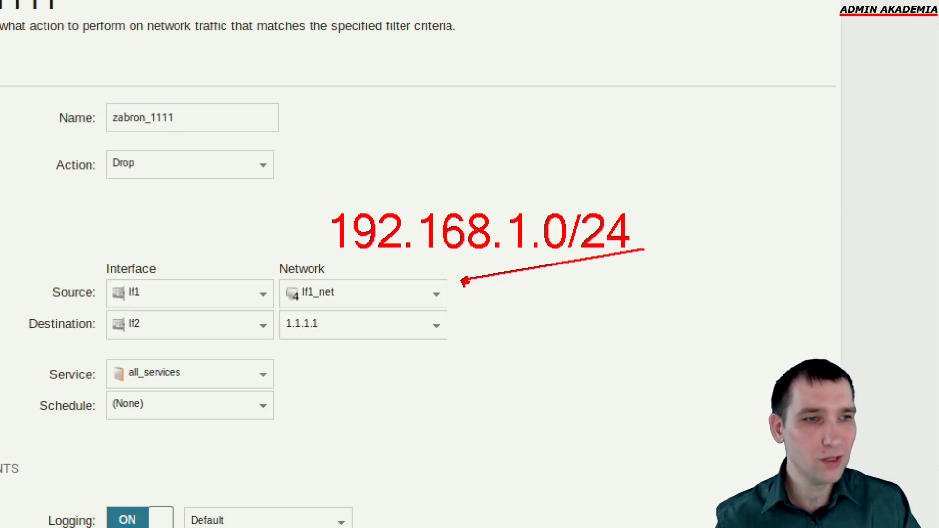
{"action": "left_click_drag", "start_coordinate": [327, 331], "coordinate": [398, 356]}
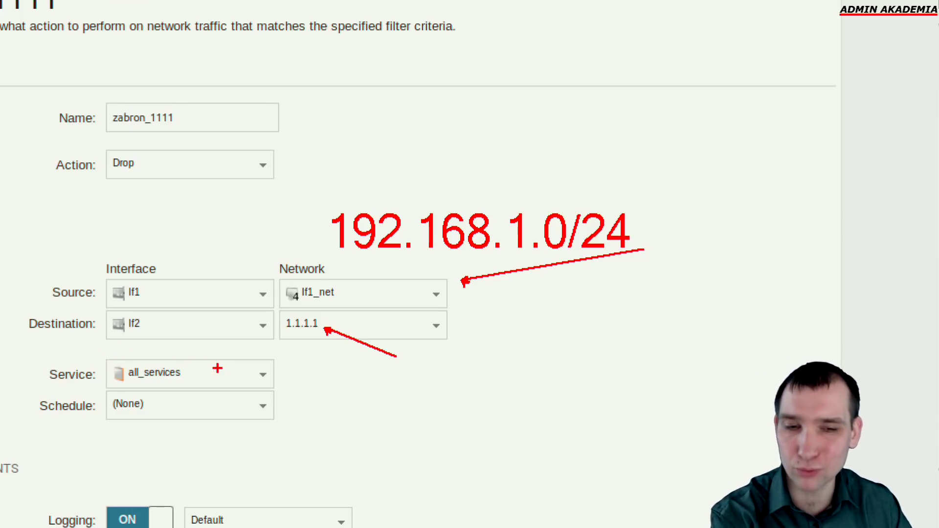
{"action": "mouse_move", "coordinate": [205, 144]}
{"action": "left_mouse_down"}
{"action": "mouse_move", "coordinate": [171, 144]}
{"action": "mouse_move", "coordinate": [166, 162]}
{"action": "mouse_move", "coordinate": [188, 158]}
{"action": "left_mouse_up"}
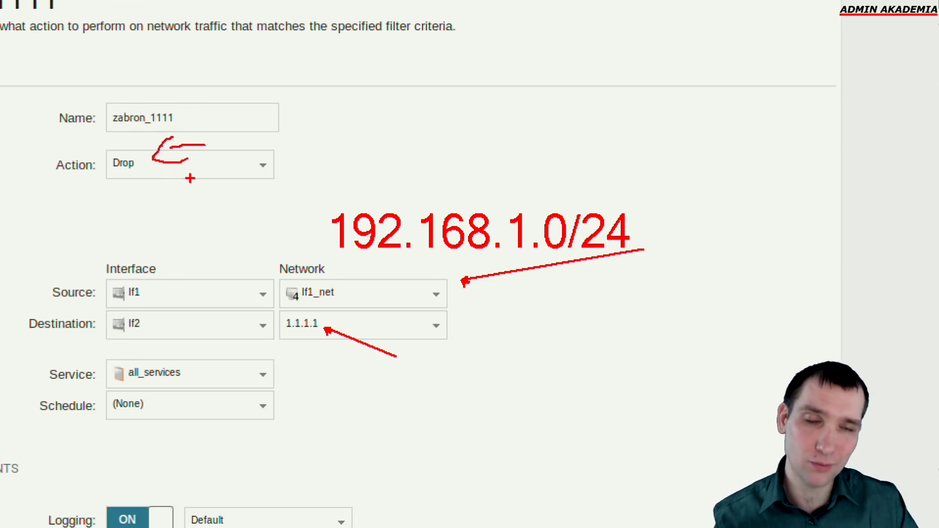
{"action": "key", "text": "Escape"}
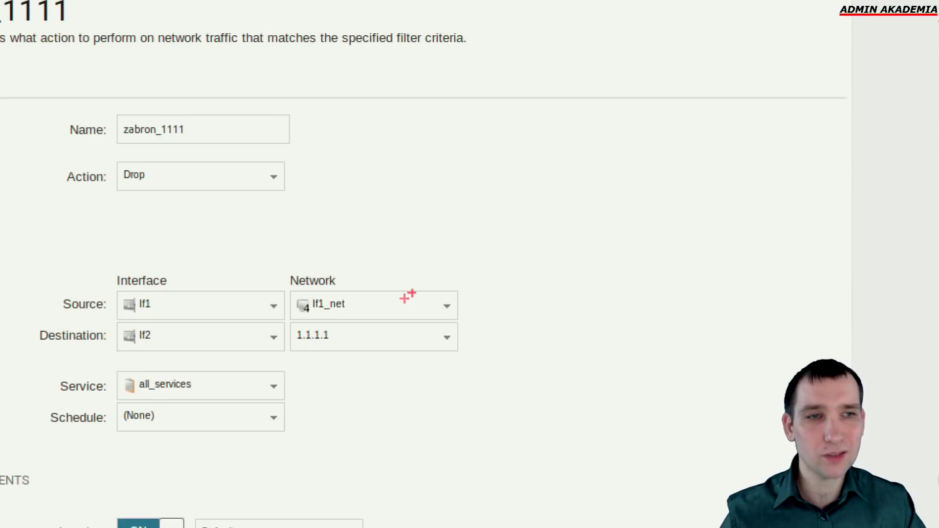
{"action": "left_click_drag", "start_coordinate": [413, 195], "coordinate": [675, 201]}
{"action": "mouse_move", "coordinate": [660, 168]}
{"action": "left_mouse_down"}
{"action": "mouse_move", "coordinate": [726, 224]}
{"action": "mouse_move", "coordinate": [688, 227]}
{"action": "left_mouse_up"}
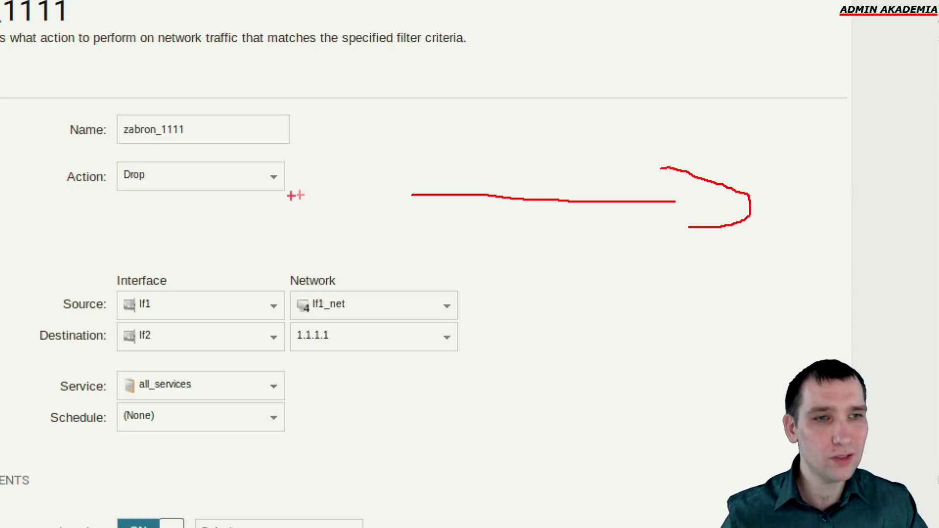
{"action": "mouse_move", "coordinate": [317, 209]}
{"action": "left_mouse_down"}
{"action": "mouse_move", "coordinate": [308, 234]}
{"action": "mouse_move", "coordinate": [295, 239]}
{"action": "mouse_move", "coordinate": [336, 236]}
{"action": "left_mouse_up"}
{"action": "mouse_move", "coordinate": [359, 198]}
{"action": "left_mouse_down"}
{"action": "mouse_move", "coordinate": [351, 219]}
{"action": "mouse_move", "coordinate": [372, 237]}
{"action": "mouse_move", "coordinate": [410, 229]}
{"action": "left_mouse_up"}
{"action": "mouse_move", "coordinate": [415, 196]}
{"action": "left_mouse_down"}
{"action": "mouse_move", "coordinate": [425, 220]}
{"action": "mouse_move", "coordinate": [446, 209]}
{"action": "left_mouse_up"}
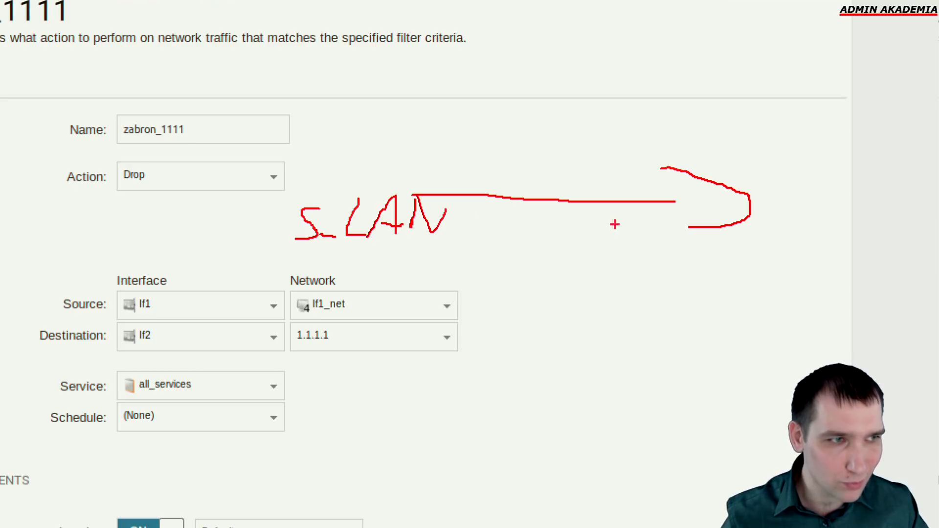
{"action": "mouse_move", "coordinate": [794, 206]}
{"action": "left_mouse_down"}
{"action": "mouse_move", "coordinate": [827, 215]}
{"action": "mouse_move", "coordinate": [829, 199]}
{"action": "left_mouse_up"}
{"action": "mouse_move", "coordinate": [826, 248]}
{"action": "left_mouse_down"}
{"action": "mouse_move", "coordinate": [848, 226]}
{"action": "mouse_move", "coordinate": [850, 256]}
{"action": "mouse_move", "coordinate": [865, 236]}
{"action": "mouse_move", "coordinate": [877, 240]}
{"action": "left_mouse_up"}
{"action": "mouse_move", "coordinate": [878, 215]}
{"action": "left_mouse_down"}
{"action": "mouse_move", "coordinate": [899, 256]}
{"action": "mouse_move", "coordinate": [905, 208]}
{"action": "left_mouse_up"}
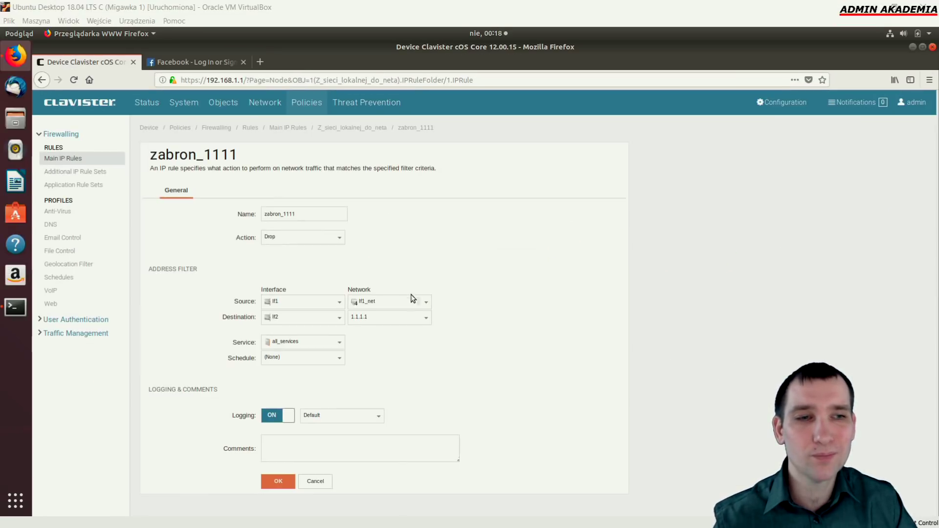
{"action": "left_click", "coordinate": [447, 307]}
{"action": "left_click", "coordinate": [413, 386]}
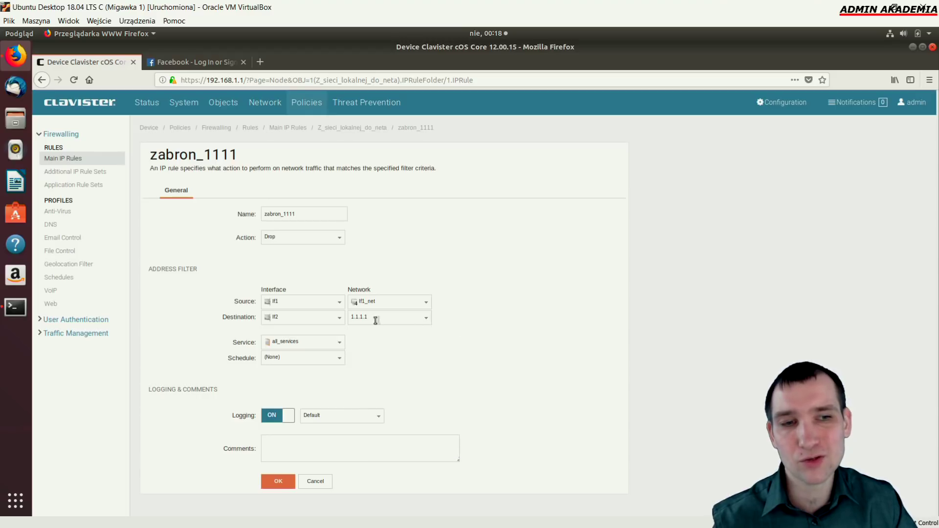
{"action": "left_click", "coordinate": [426, 320]}
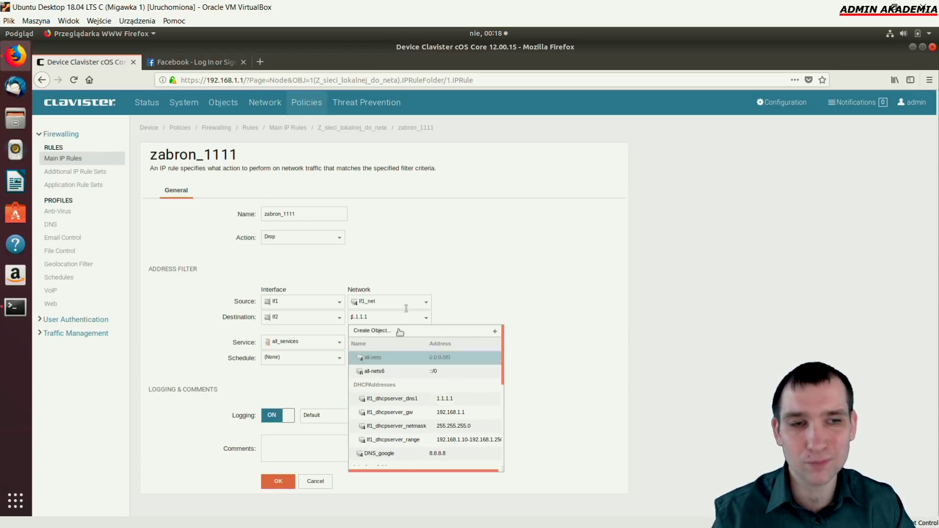
{"action": "left_click", "coordinate": [485, 313]}
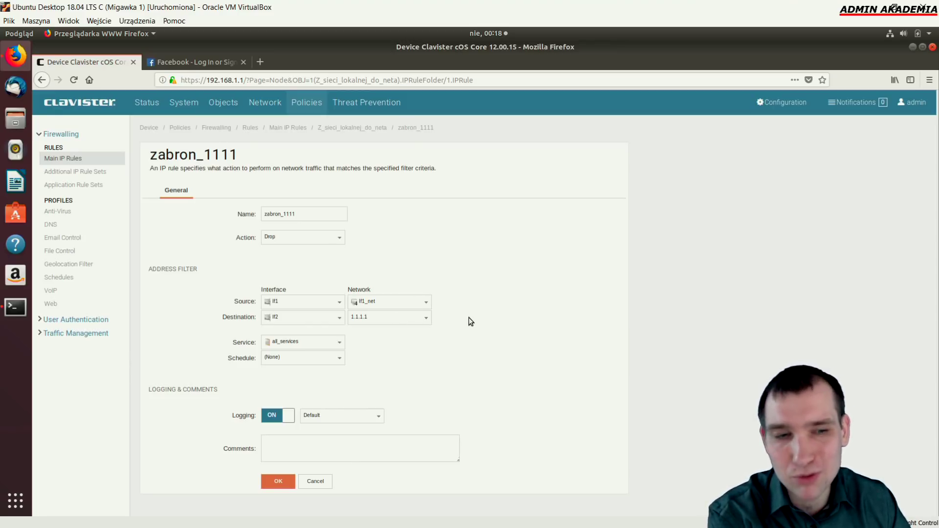
{"action": "left_click_drag", "start_coordinate": [389, 317], "coordinate": [331, 317]}
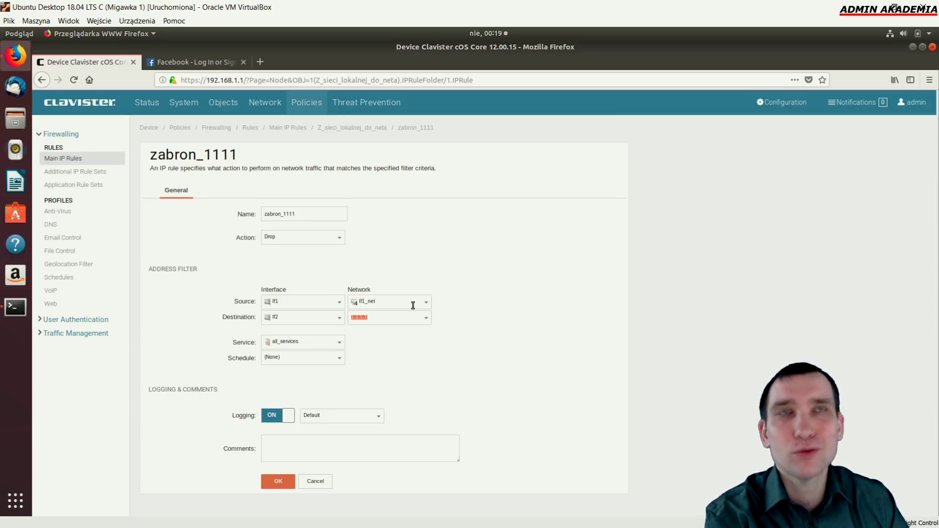
{"action": "left_click", "coordinate": [390, 318]}
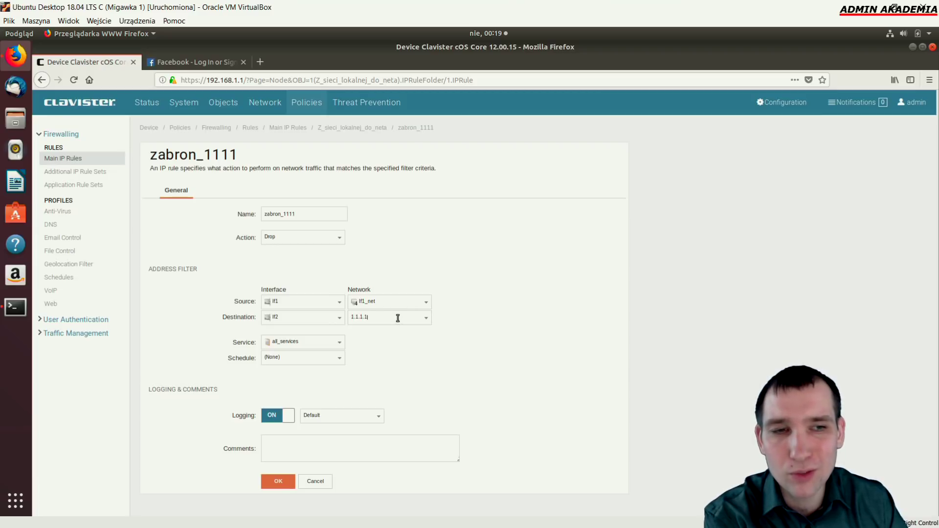
{"action": "left_click", "coordinate": [250, 214]}
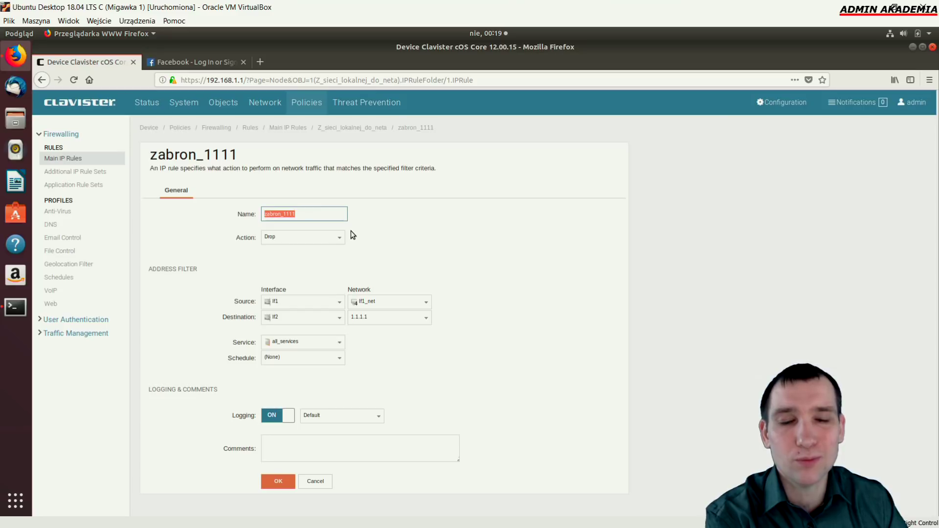
{"action": "left_click", "coordinate": [308, 218]}
{"action": "left_click", "coordinate": [386, 218]}
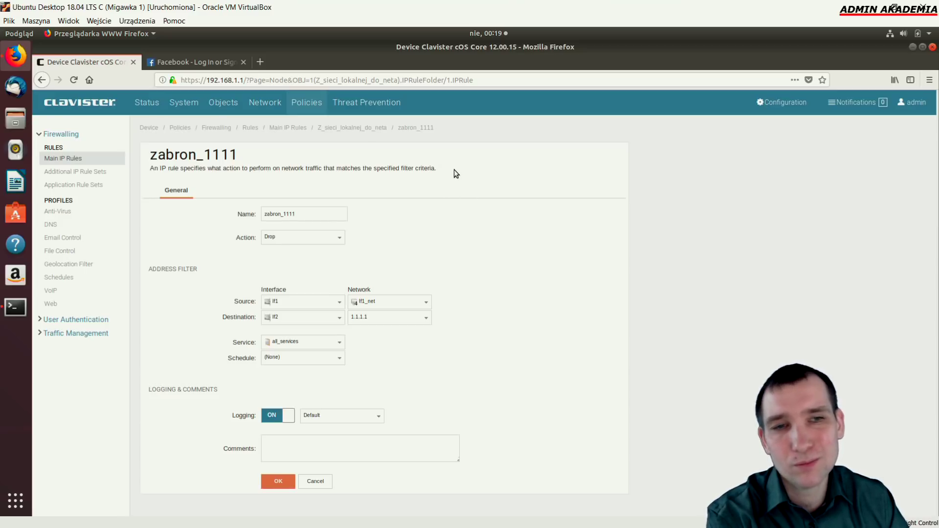
{"action": "left_click_drag", "start_coordinate": [438, 168], "coordinate": [418, 169]}
{"action": "left_click", "coordinate": [425, 169]}
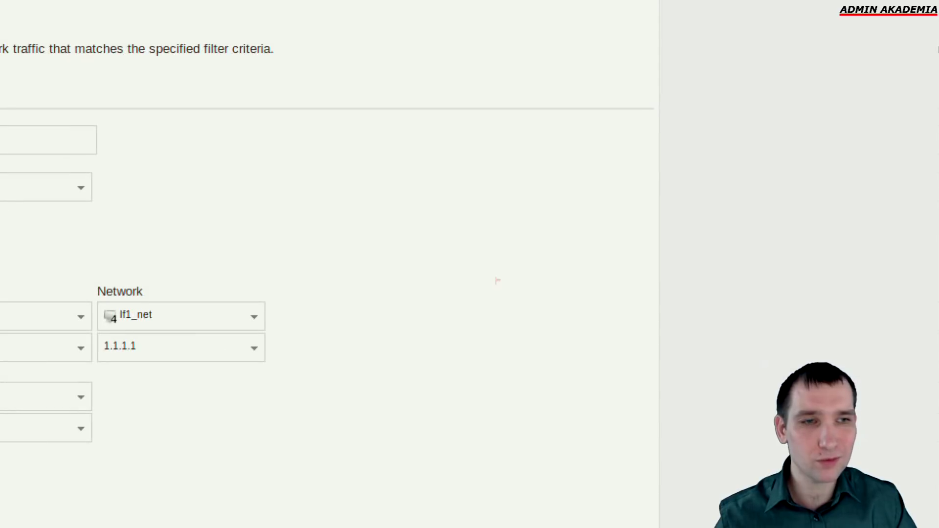
{"action": "left_click_drag", "start_coordinate": [319, 244], "coordinate": [700, 255]}
{"action": "mouse_move", "coordinate": [663, 237]}
{"action": "left_mouse_down"}
{"action": "mouse_move", "coordinate": [776, 256]}
{"action": "mouse_move", "coordinate": [671, 270]}
{"action": "left_mouse_up"}
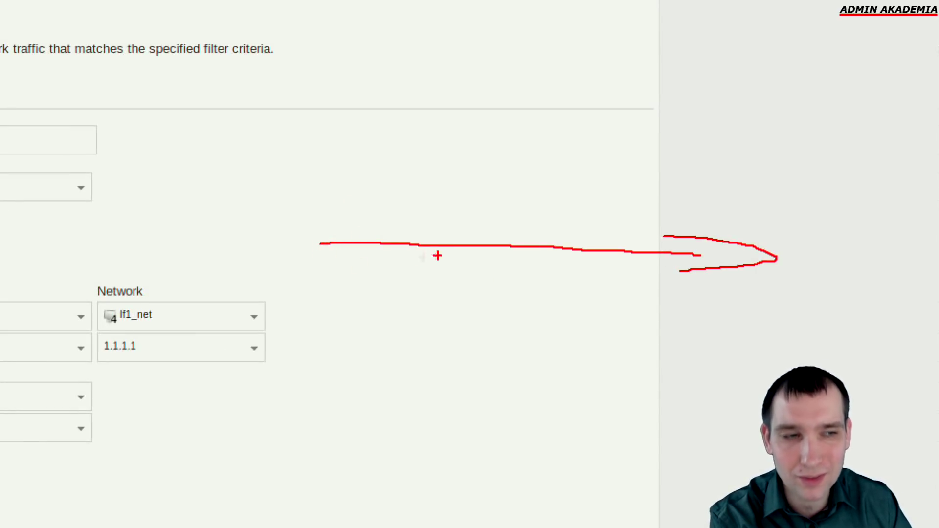
{"action": "mouse_move", "coordinate": [288, 248]}
{"action": "left_mouse_down"}
{"action": "mouse_move", "coordinate": [287, 269]}
{"action": "mouse_move", "coordinate": [316, 269]}
{"action": "mouse_move", "coordinate": [330, 282]}
{"action": "left_mouse_up"}
{"action": "mouse_move", "coordinate": [320, 276]}
{"action": "left_mouse_down"}
{"action": "mouse_move", "coordinate": [350, 281]}
{"action": "mouse_move", "coordinate": [384, 252]}
{"action": "left_mouse_up"}
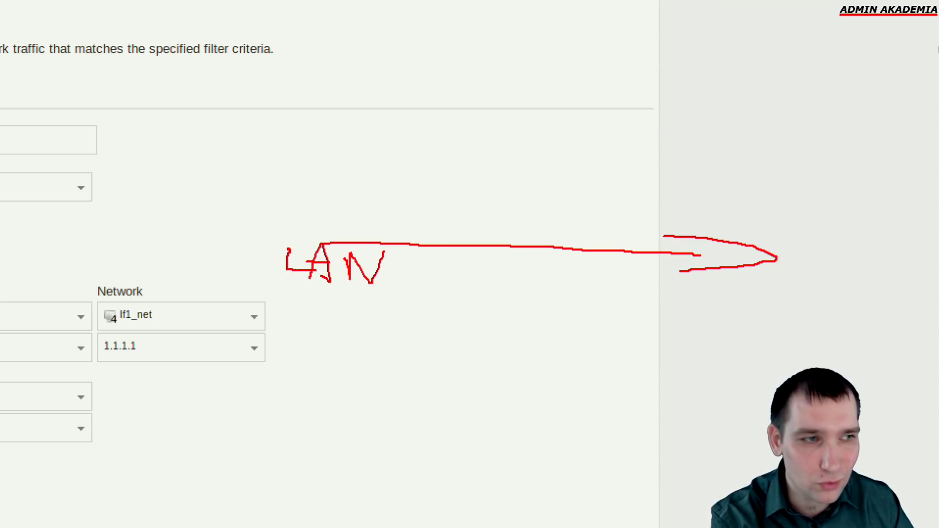
{"action": "mouse_move", "coordinate": [799, 253]}
{"action": "left_mouse_down"}
{"action": "mouse_move", "coordinate": [796, 288]}
{"action": "mouse_move", "coordinate": [843, 244]}
{"action": "mouse_move", "coordinate": [860, 296]}
{"action": "mouse_move", "coordinate": [864, 272]}
{"action": "mouse_move", "coordinate": [900, 281]}
{"action": "mouse_move", "coordinate": [911, 254]}
{"action": "left_mouse_up"}
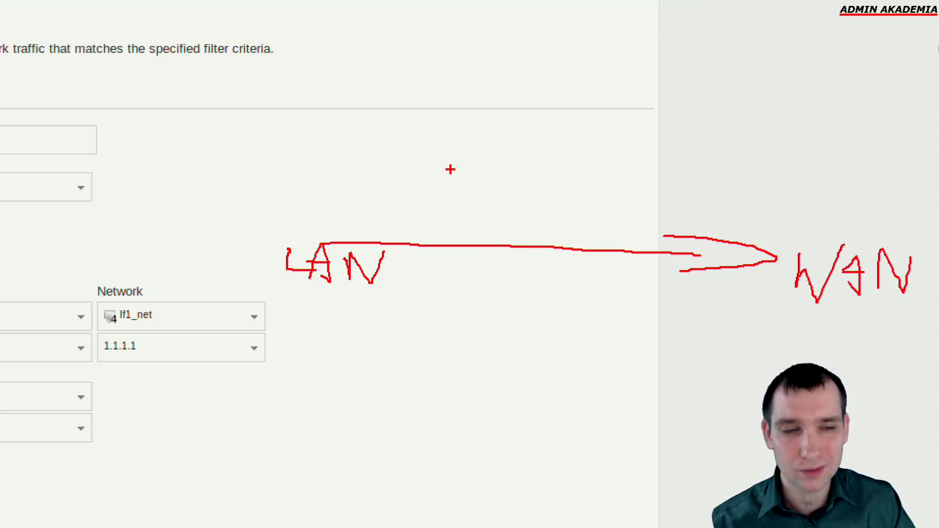
{"action": "key", "text": "Escape"}
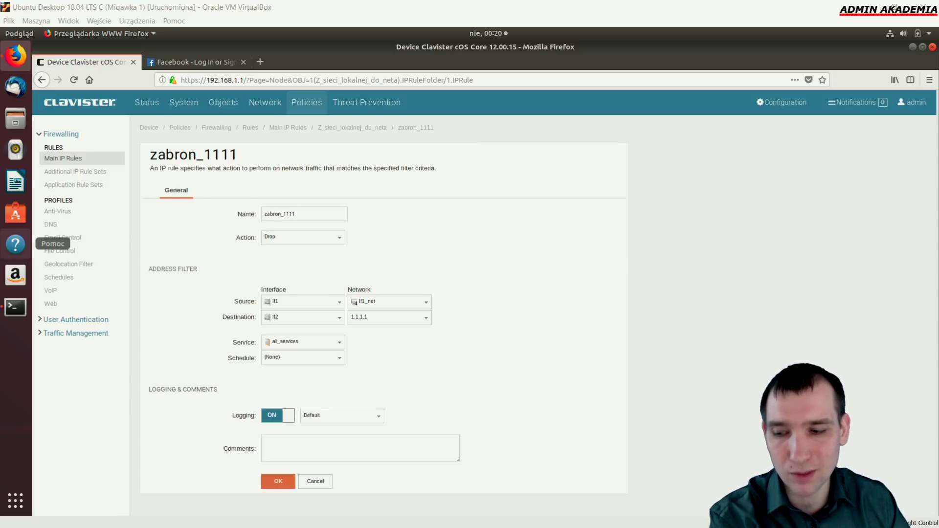
Stop the running ping to 192.168.1.10 in the KiTTY session
{"action": "key", "text": "alt+Tab"}
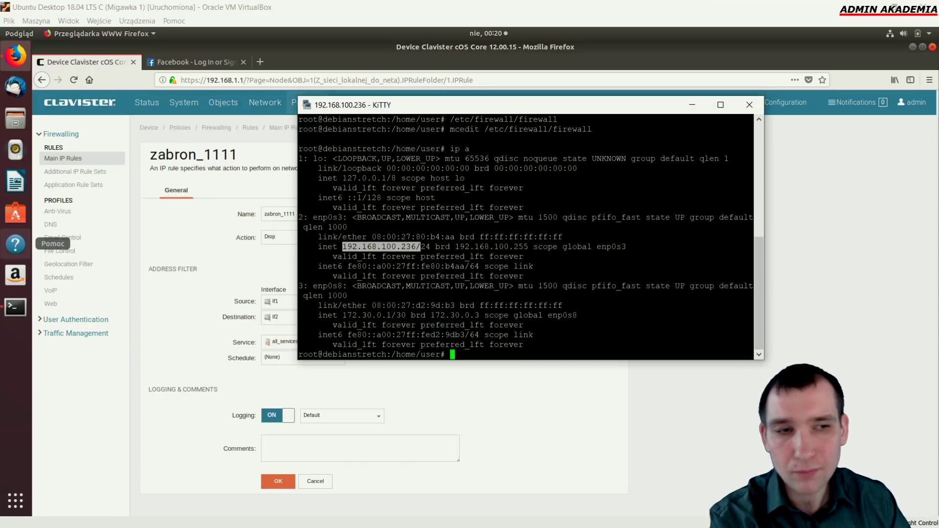
{"action": "left_click_drag", "start_coordinate": [555, 110], "coordinate": [0, 113]}
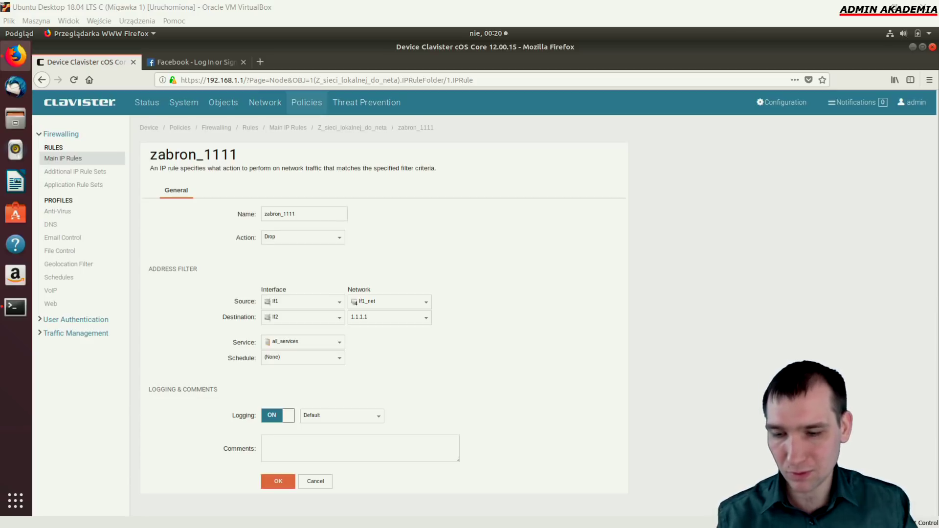
{"action": "key", "text": "alt+Tab"}
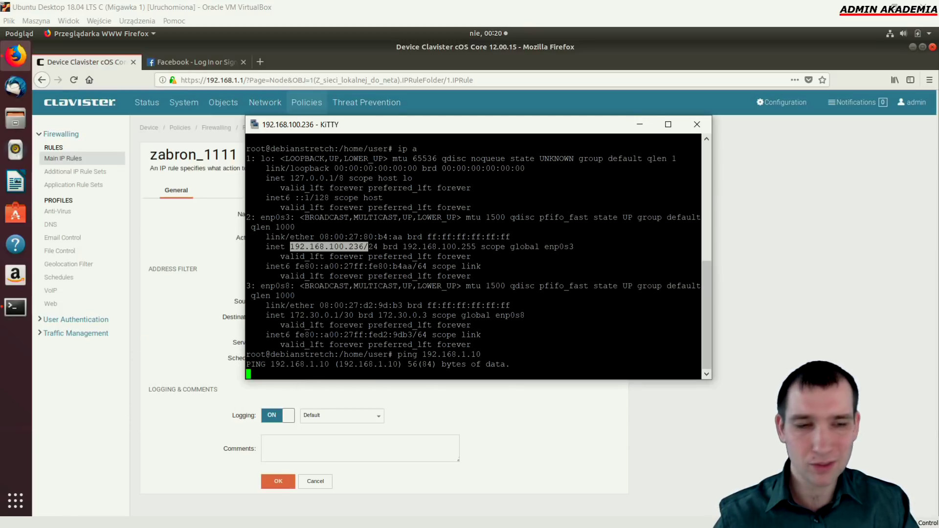
{"action": "mouse_move", "coordinate": [145, 344]}
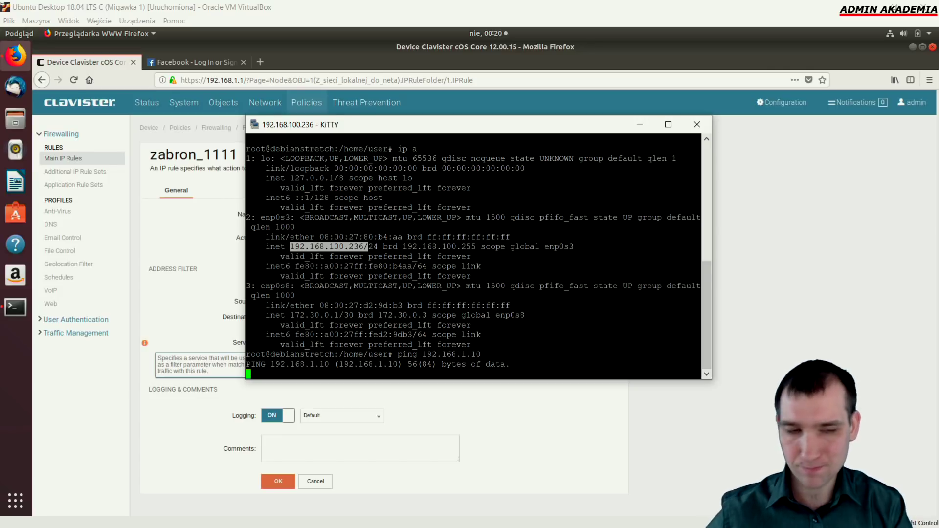
{"action": "key", "text": "ctrl+c"}
Bring the Ubuntu Terminal window to the front and reposition it
{"action": "left_click", "coordinate": [17, 314]}
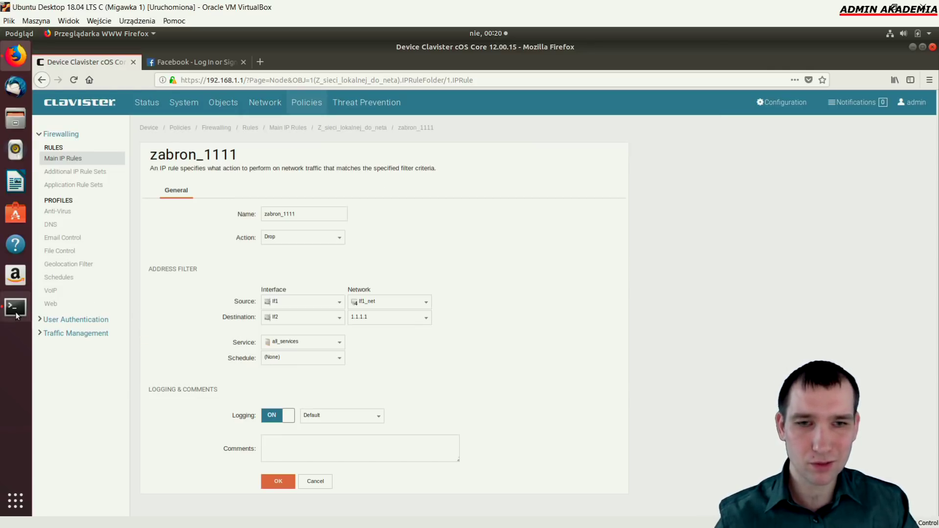
{"action": "right_click", "coordinate": [17, 313]}
{"action": "key", "text": "Escape"}
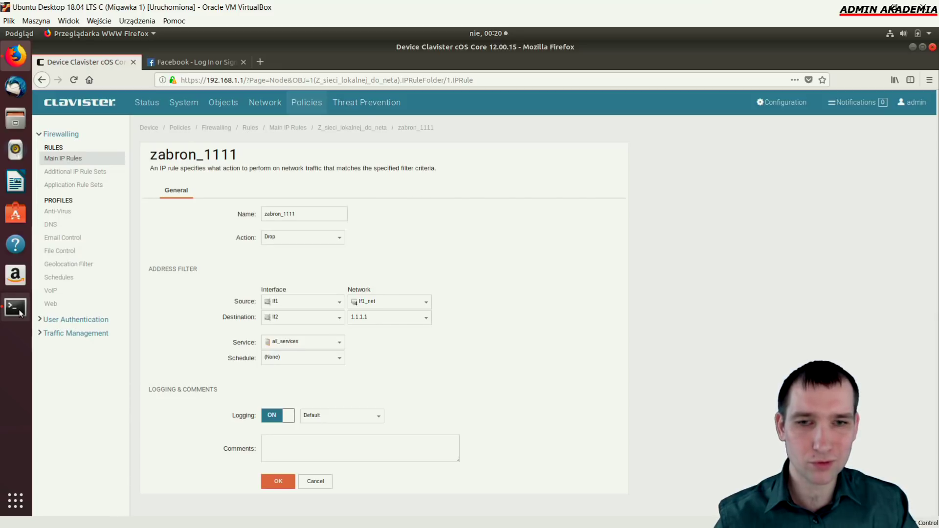
{"action": "left_click", "coordinate": [20, 313]}
{"action": "left_click_drag", "start_coordinate": [20, 313], "coordinate": [440, 305]}
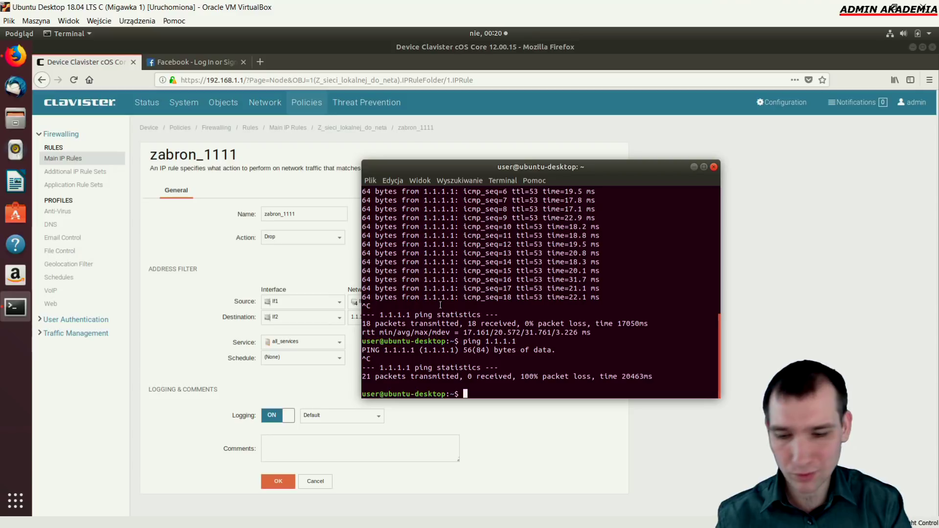
Run ip a in the Ubuntu Terminal to show enp0s3 at 192.168.1.125/24
{"action": "type", "text": "ip a"}
{"action": "key", "text": "Return"}
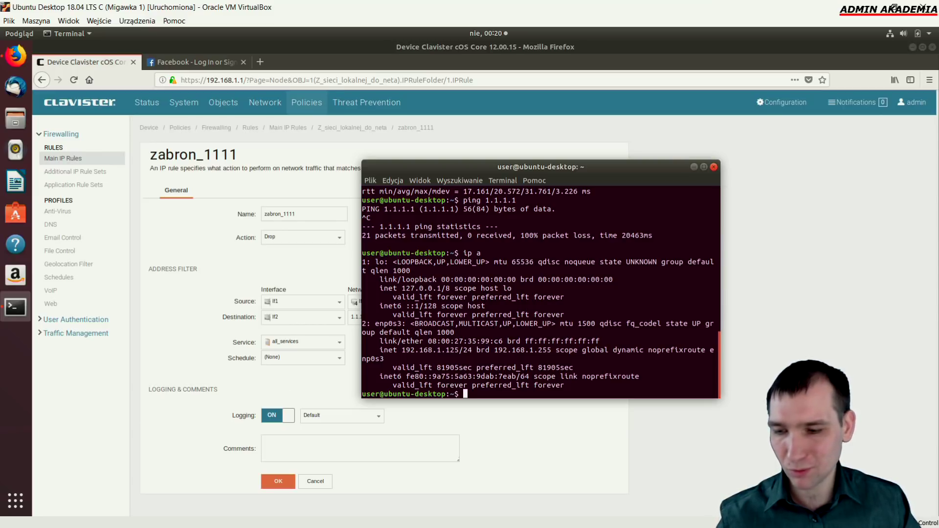
Ping 192.168.1.125 from KiTTY and stop it after 42 packets with 100% loss
{"action": "key", "text": "alt+Tab"}
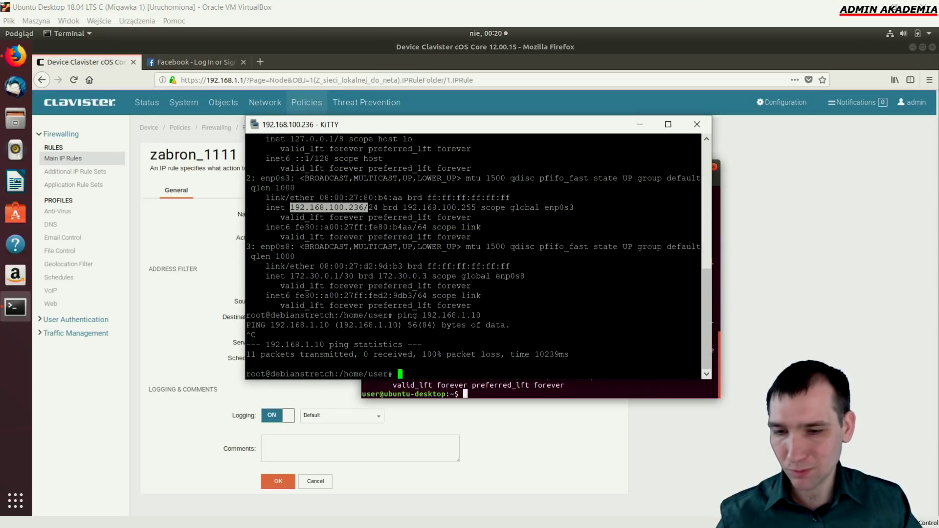
{"action": "key", "text": "Up"}
{"action": "key", "text": "BackSpace"}
{"action": "type", "text": "25"}
{"action": "key", "text": "Return"}
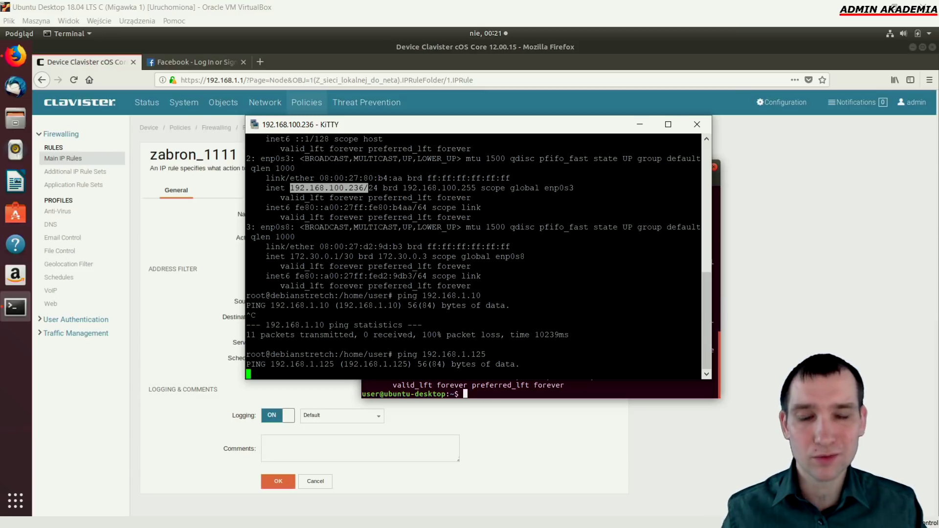
{"action": "key", "text": "ctrl+c"}
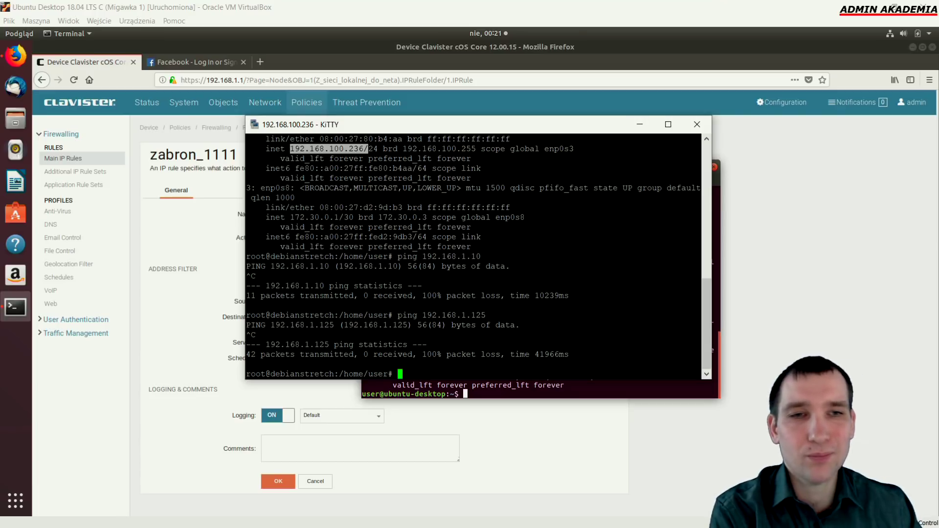
{"action": "mouse_move", "coordinate": [217, 239]}
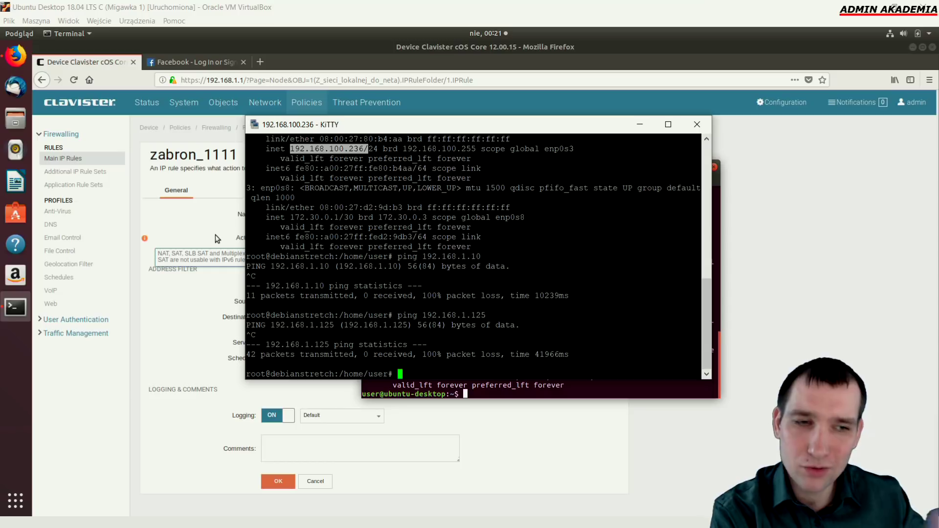
Open the Z_sieci_lokalnej_do_neta folder in the firewall's Main IP Rules
{"action": "left_click", "coordinate": [171, 181]}
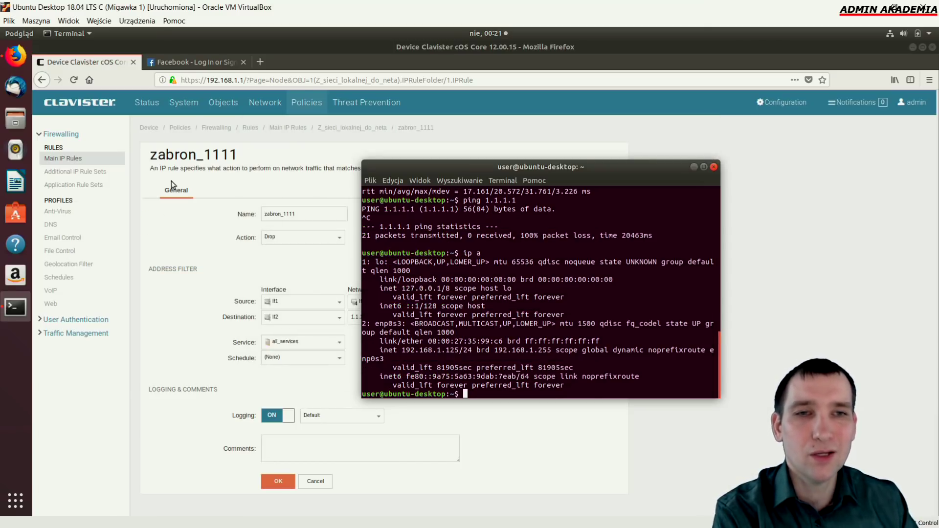
{"action": "left_click", "coordinate": [301, 104]}
{"action": "double_click", "coordinate": [237, 227]}
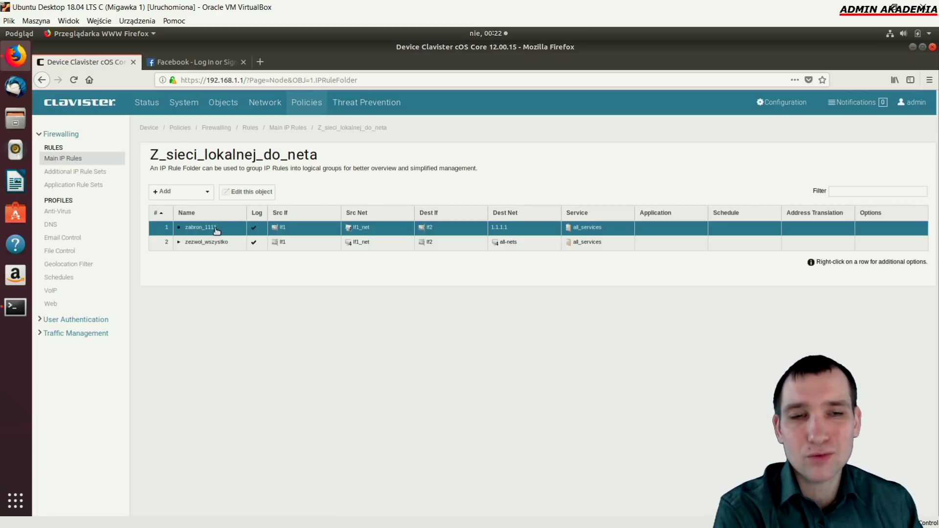
Delete the zabron_1111 and zezwol_wszystko rules and save and activate the configuration
{"action": "right_click", "coordinate": [213, 230]}
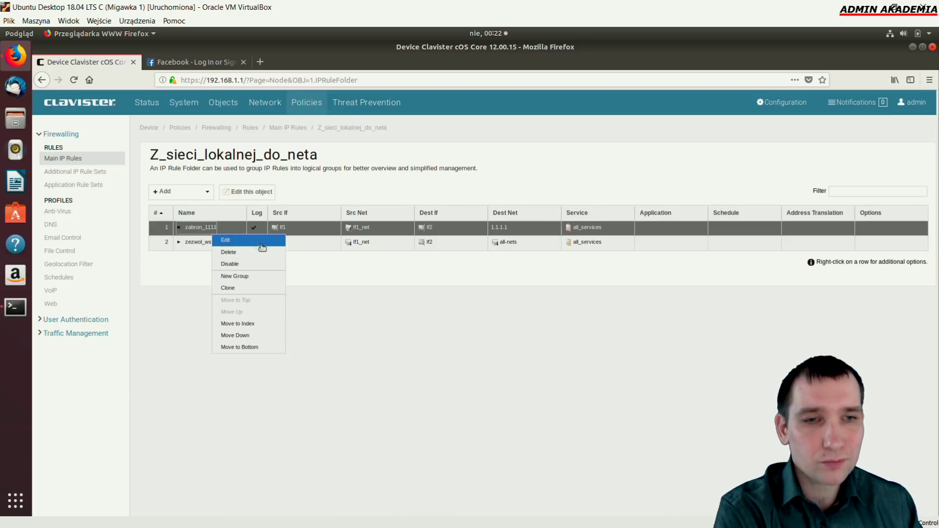
{"action": "left_click", "coordinate": [265, 252]}
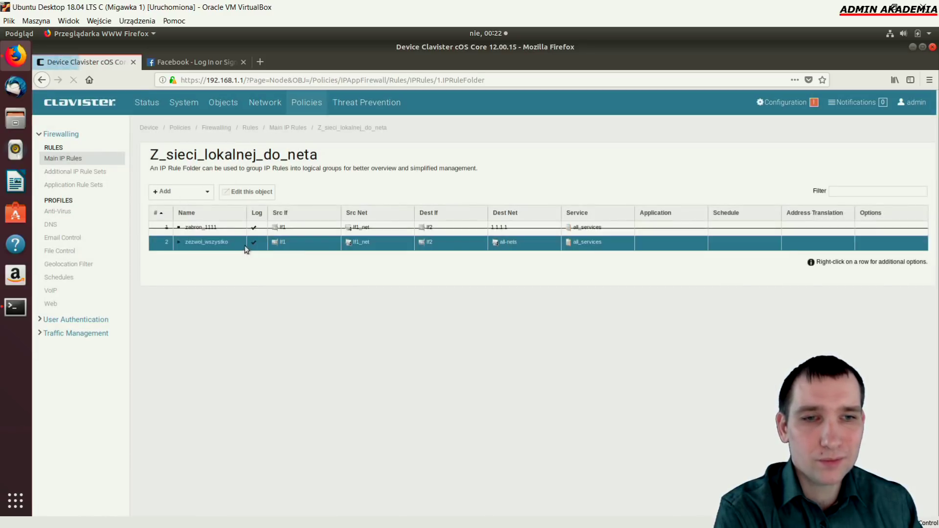
{"action": "right_click", "coordinate": [223, 243]}
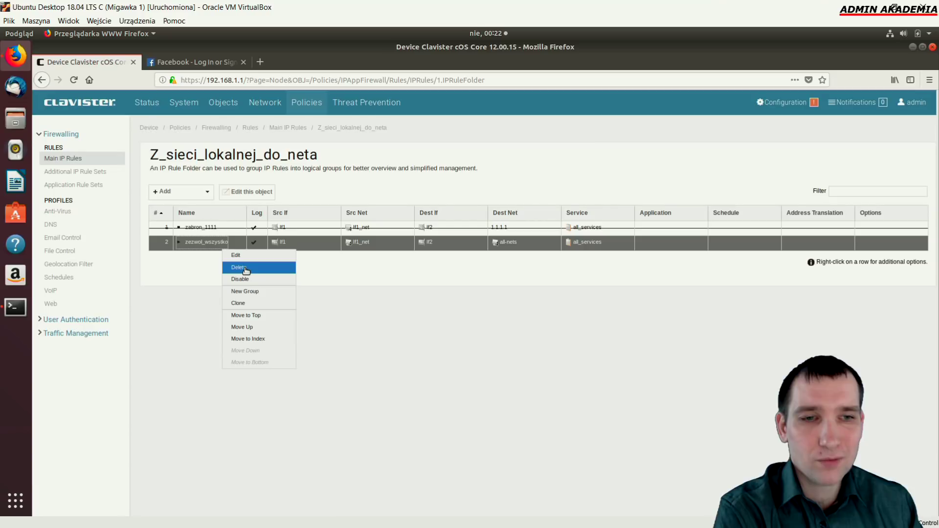
{"action": "left_click", "coordinate": [245, 268]}
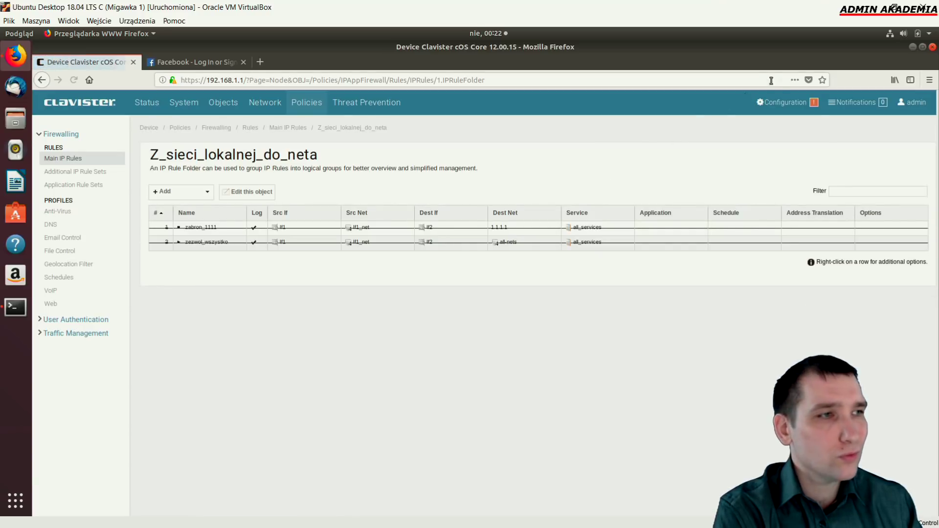
{"action": "left_click", "coordinate": [782, 103]}
{"action": "left_click", "coordinate": [669, 150]}
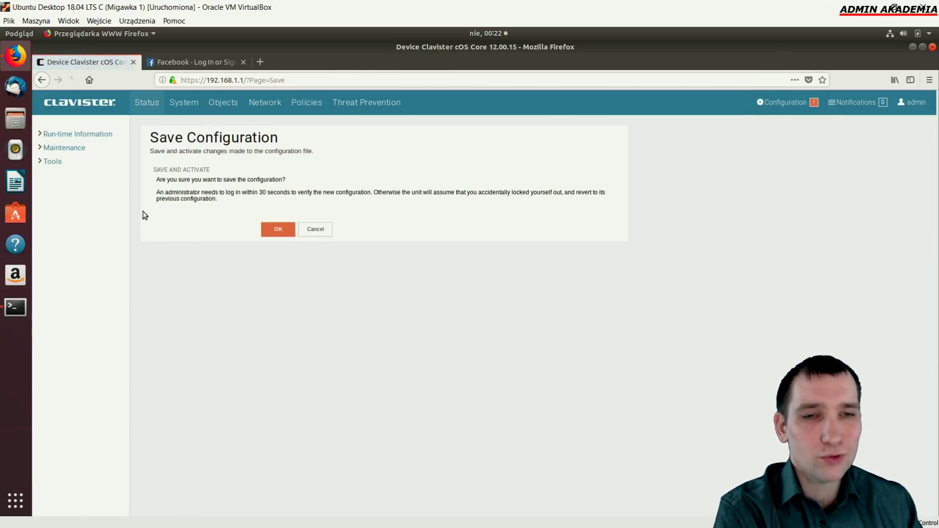
Confirm the configuration save and reconnect to the unit manually to commit it
{"action": "left_click", "coordinate": [276, 234]}
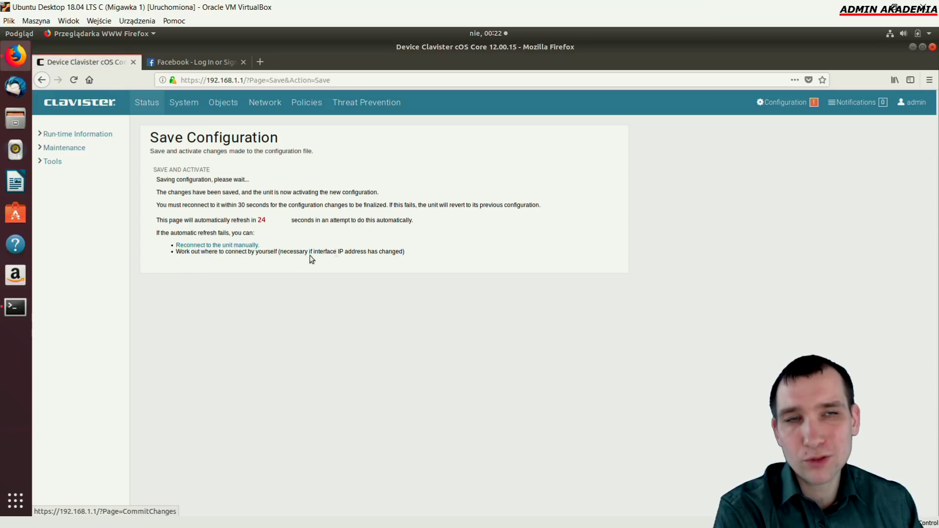
{"action": "left_click", "coordinate": [191, 63]}
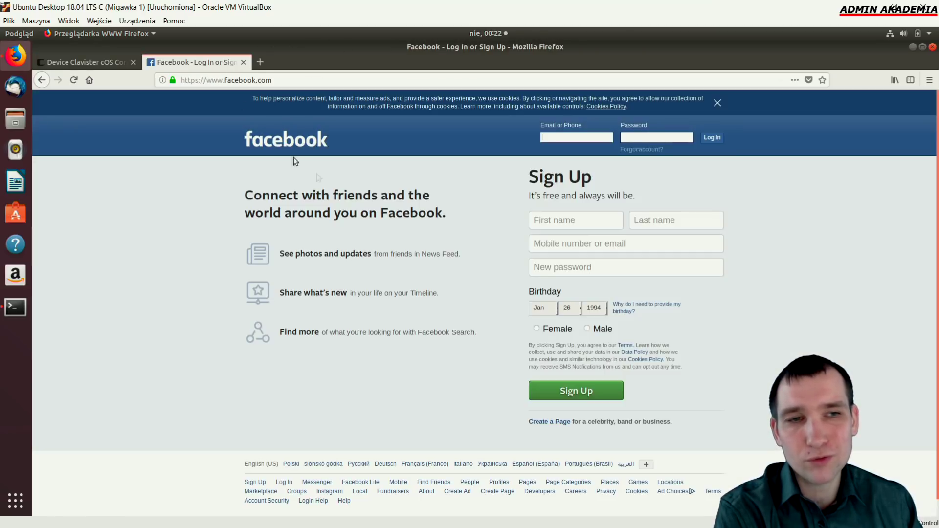
{"action": "left_click", "coordinate": [78, 62]}
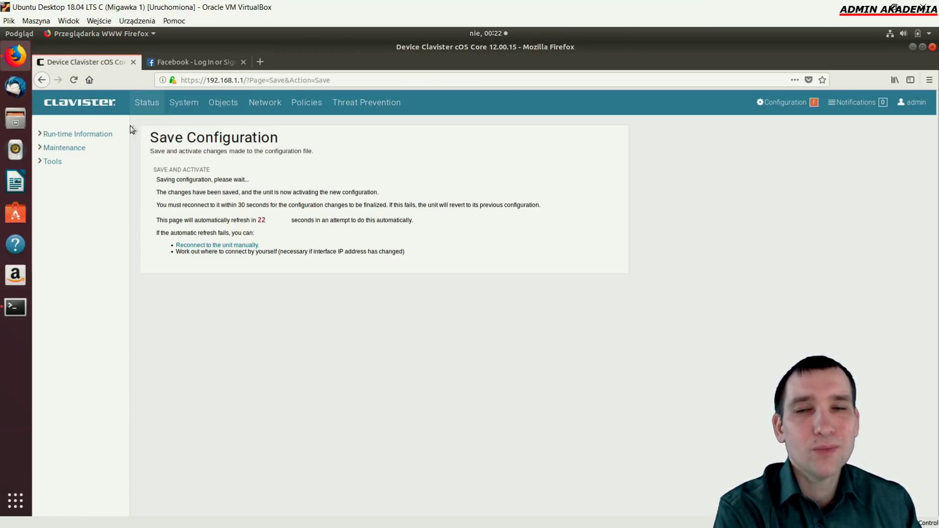
{"action": "left_click", "coordinate": [195, 244]}
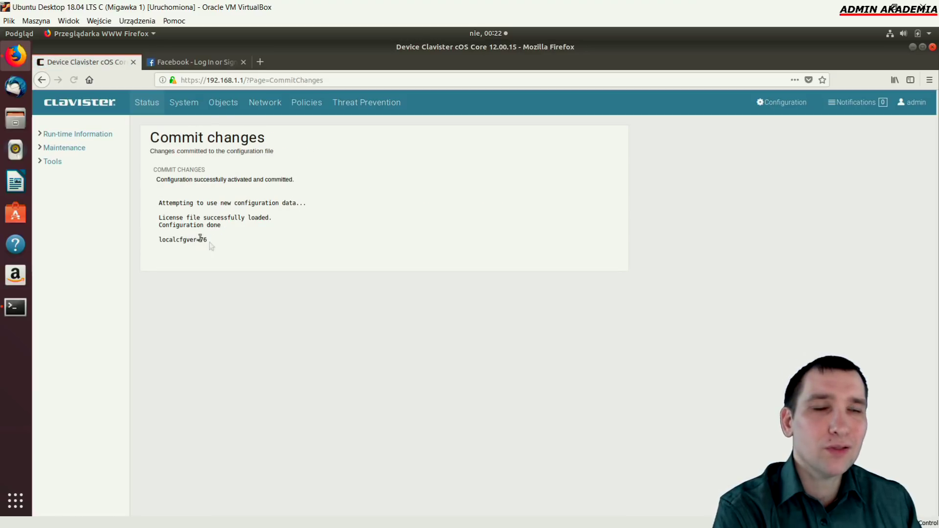
Reopen the now-empty Z_sieci_lokalnej_do_neta folder and list the rule types available to add
{"action": "left_click", "coordinate": [307, 102]}
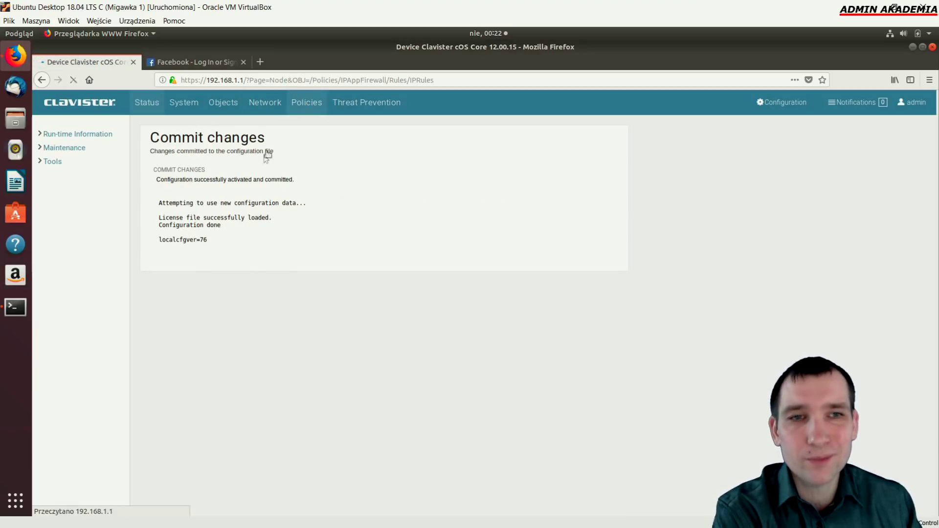
{"action": "left_click", "coordinate": [210, 227]}
{"action": "left_click", "coordinate": [208, 192]}
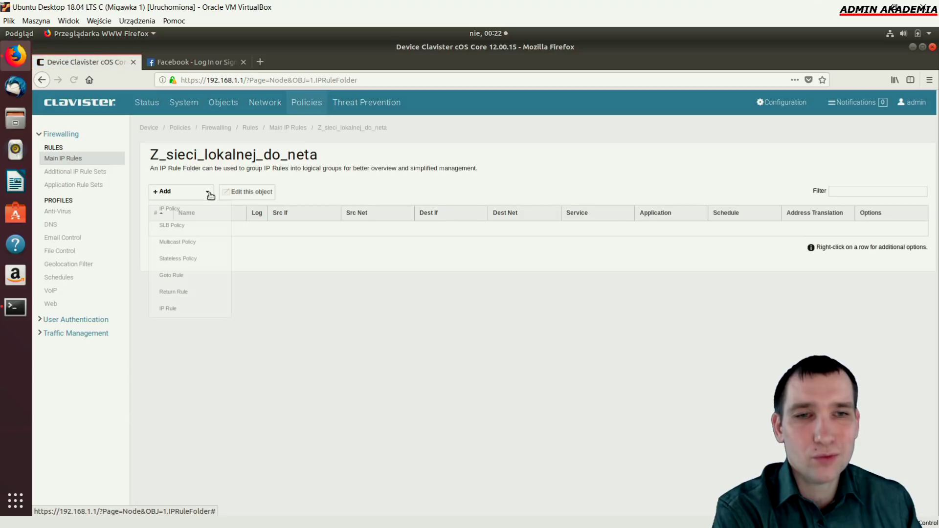
Start a new IP rule named zezwol_http from If1/If1_net to If2/all-nets
{"action": "left_click", "coordinate": [175, 307]}
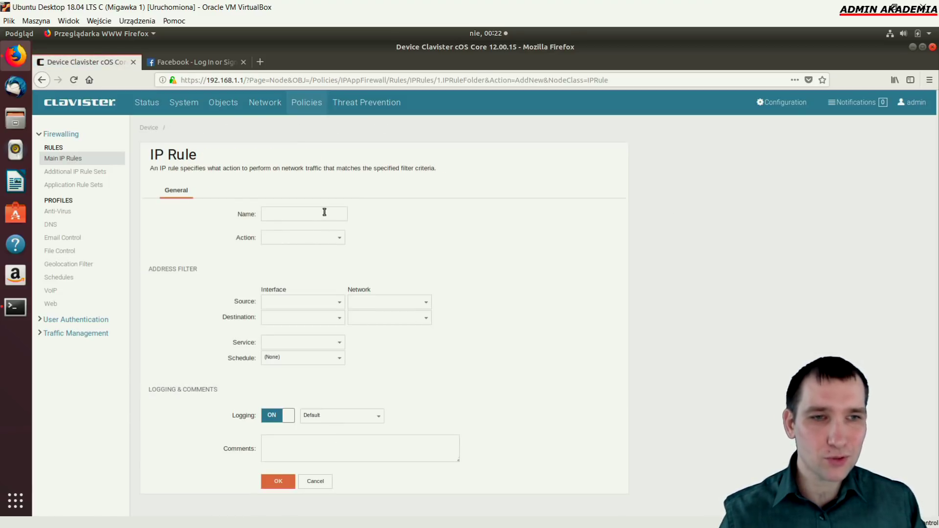
{"action": "left_click", "coordinate": [325, 211]}
{"action": "type", "text": "zezw"}
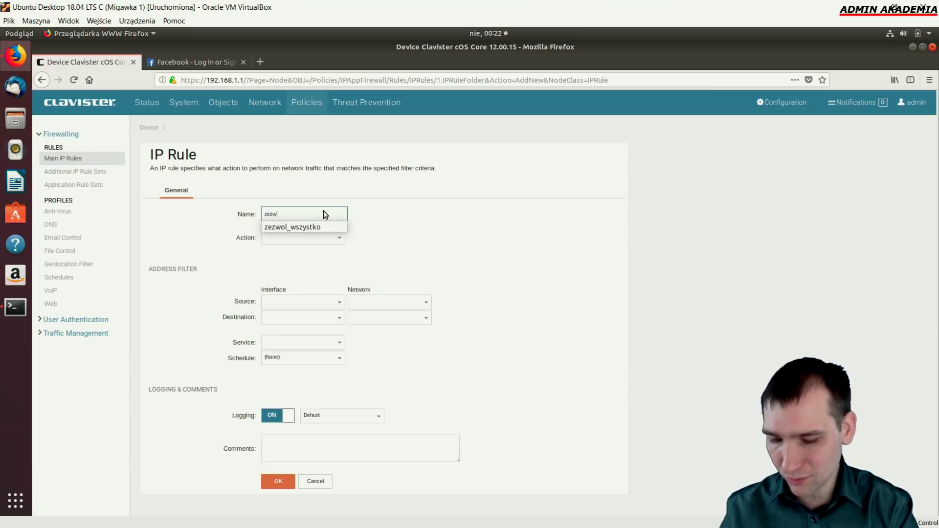
{"action": "type", "text": "ol_http"}
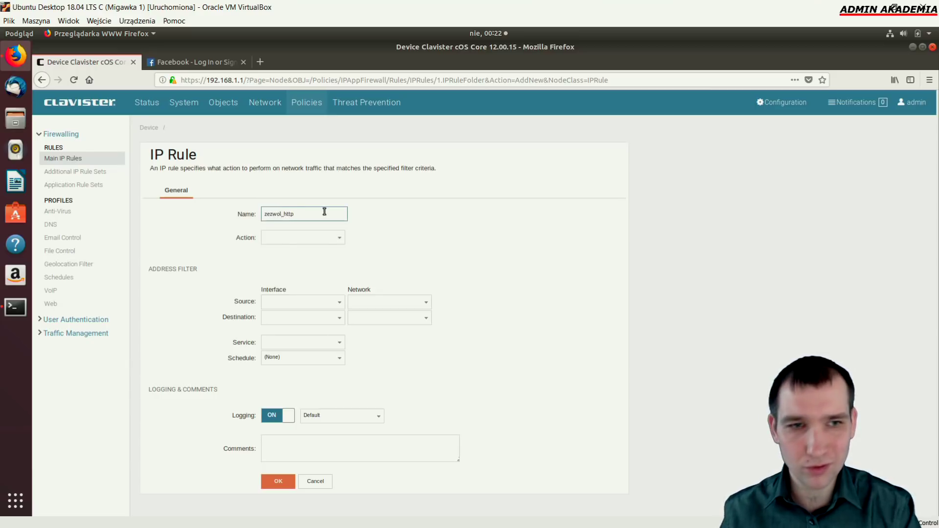
{"action": "left_click", "coordinate": [339, 303]}
{"action": "left_click", "coordinate": [292, 345]}
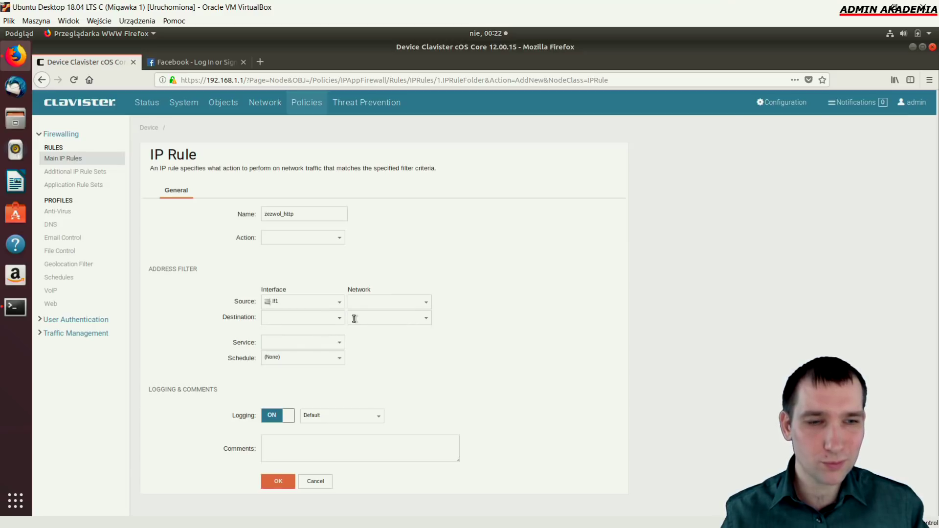
{"action": "left_click", "coordinate": [339, 318]}
{"action": "left_click", "coordinate": [295, 385]}
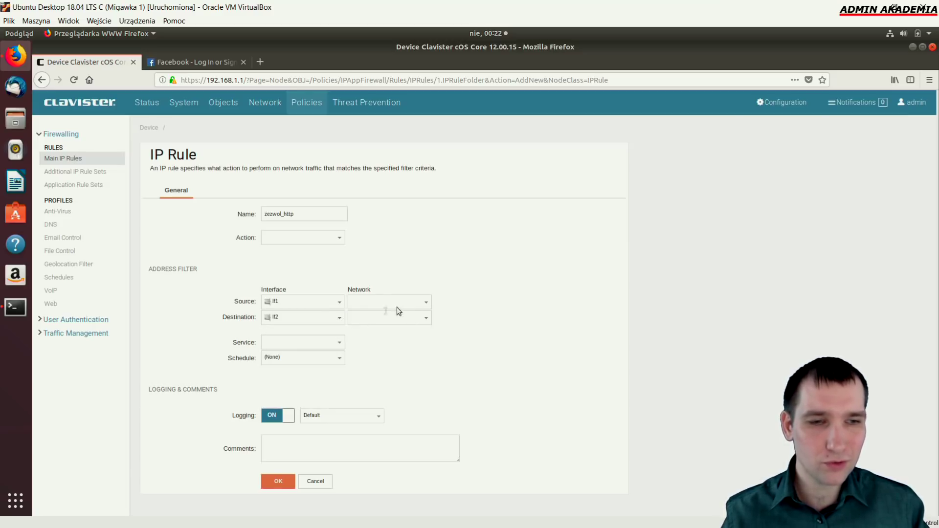
{"action": "left_click", "coordinate": [426, 303]}
{"action": "scroll", "coordinate": [424, 381], "scroll_direction": "down", "scroll_amount": 1}
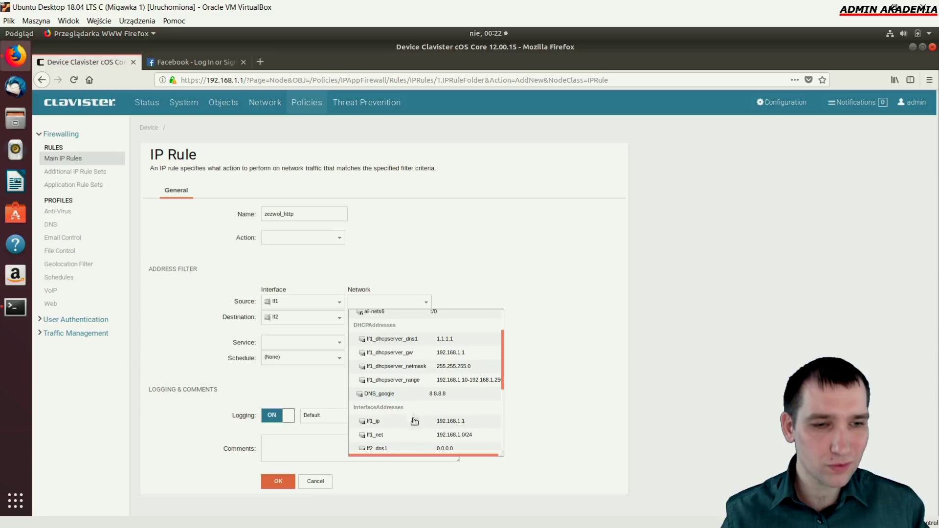
{"action": "left_click", "coordinate": [421, 433]}
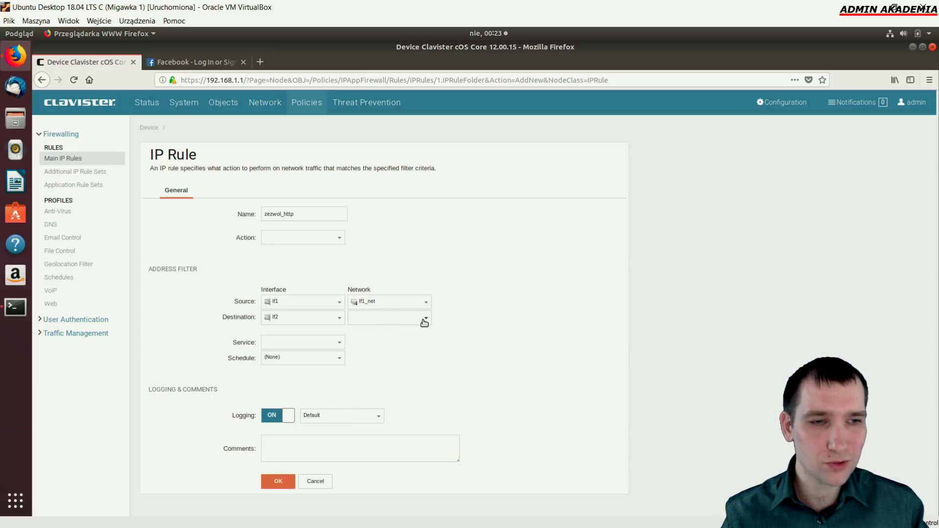
{"action": "left_click", "coordinate": [426, 319]}
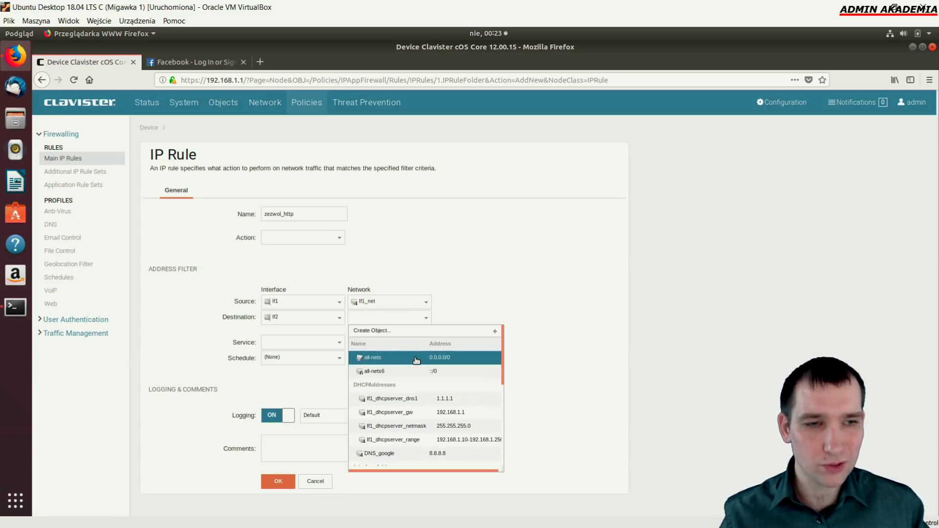
{"action": "left_click", "coordinate": [416, 360]}
Give the rule service http-all, action Allow and schedule (None), then save it
{"action": "left_click", "coordinate": [338, 346]}
{"action": "scroll", "coordinate": [301, 423], "scroll_direction": "down", "scroll_amount": 1}
{"action": "scroll", "coordinate": [301, 422], "scroll_direction": "down", "scroll_amount": 5}
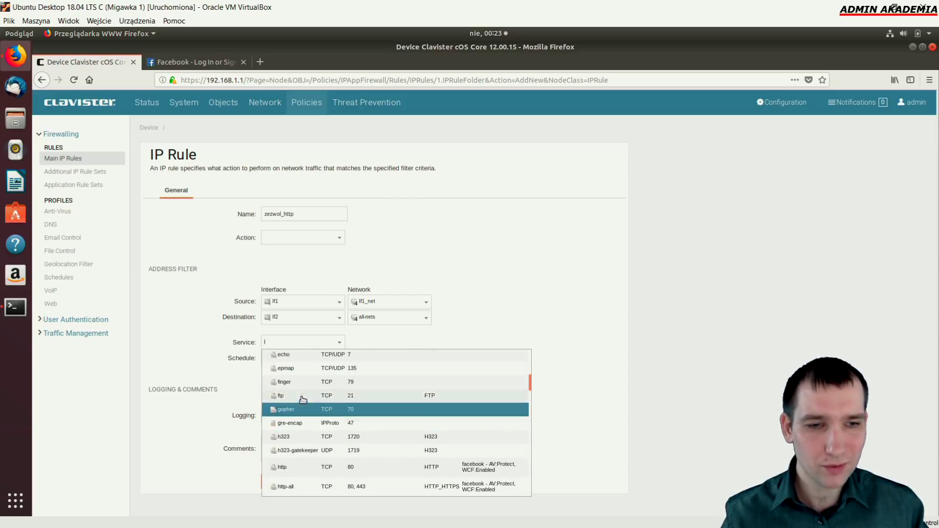
{"action": "scroll", "coordinate": [305, 421], "scroll_direction": "down", "scroll_amount": 1}
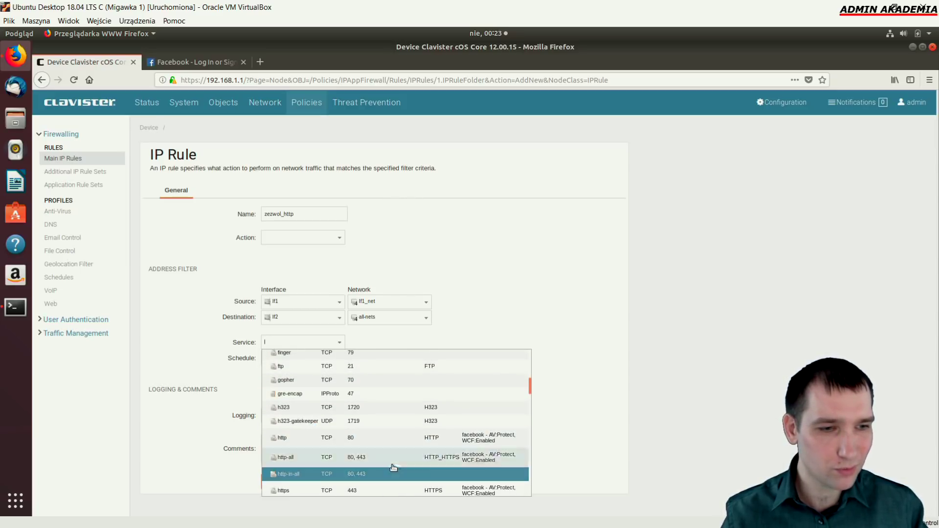
{"action": "scroll", "coordinate": [377, 467], "scroll_direction": "down", "scroll_amount": 1}
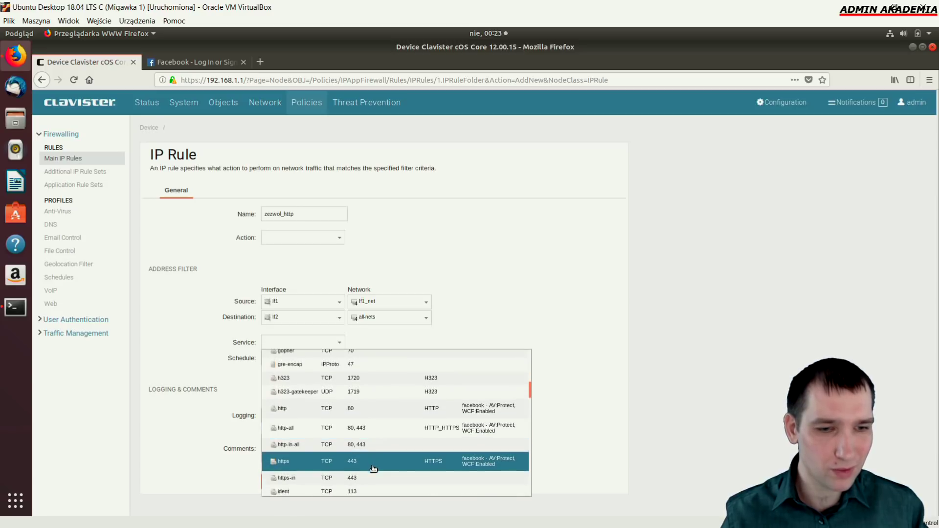
{"action": "left_click", "coordinate": [364, 434]}
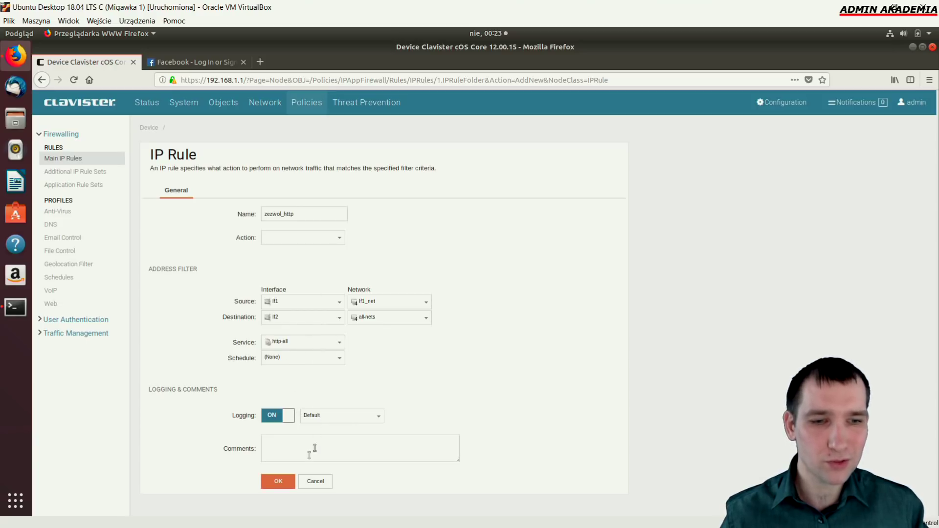
{"action": "left_click", "coordinate": [339, 238]}
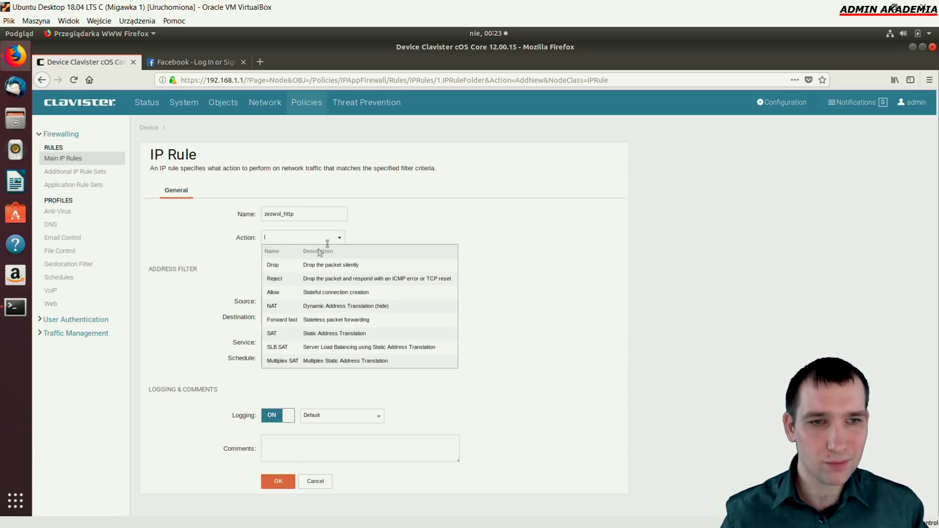
{"action": "left_click", "coordinate": [283, 293]}
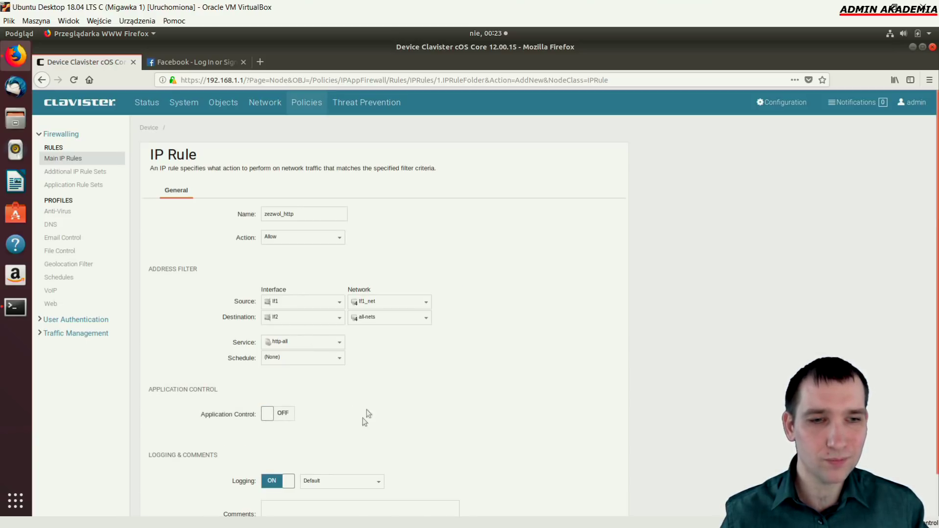
{"action": "left_click", "coordinate": [341, 360]}
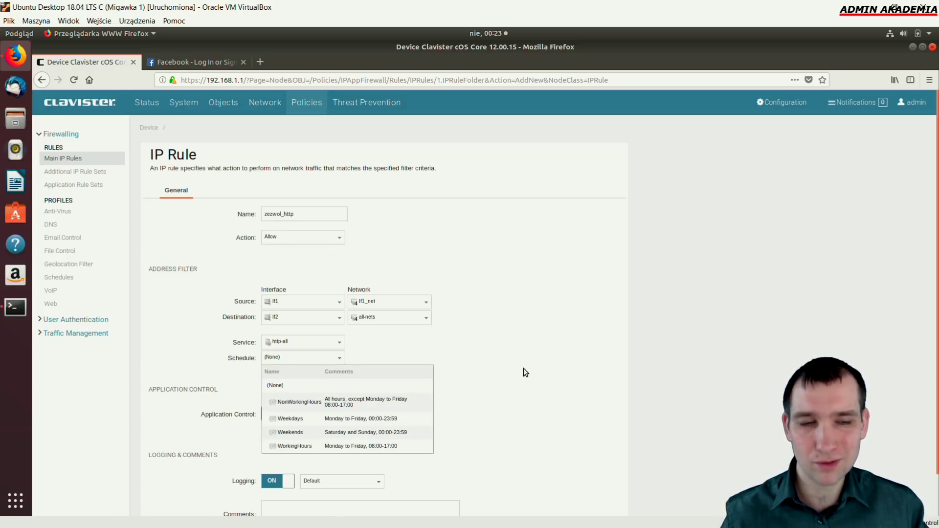
{"action": "left_click", "coordinate": [495, 375]}
{"action": "scroll", "coordinate": [246, 494], "scroll_direction": "down", "scroll_amount": 1}
{"action": "scroll", "coordinate": [246, 494], "scroll_direction": "down", "scroll_amount": 2}
{"action": "left_click", "coordinate": [273, 503]}
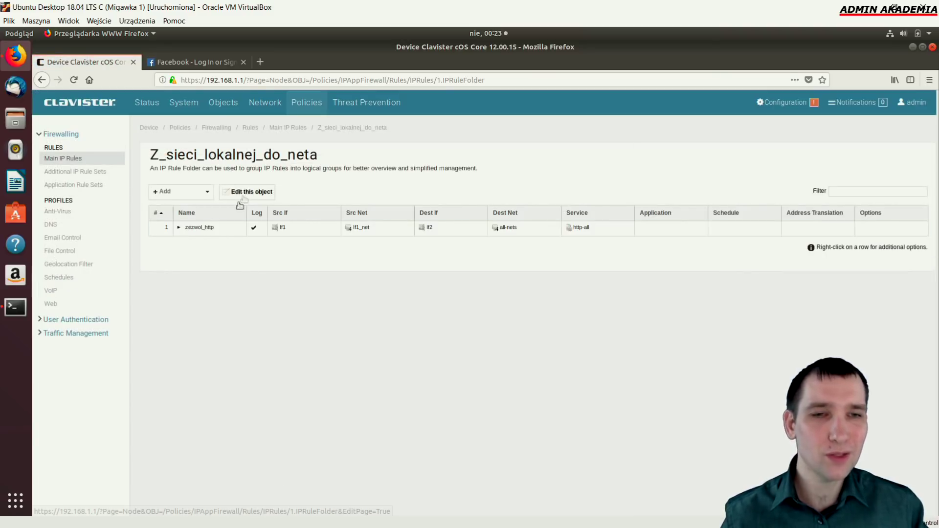
Inspect the facebook.com address on the Facebook tab, then return to the rule folder
{"action": "left_click", "coordinate": [205, 60]}
{"action": "left_click_drag", "start_coordinate": [271, 80], "coordinate": [237, 78]}
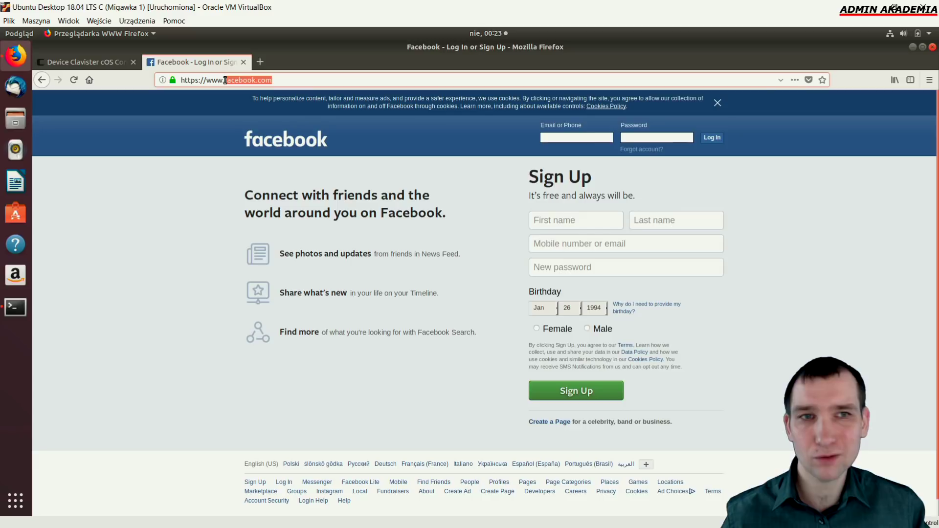
{"action": "key", "text": "End"}
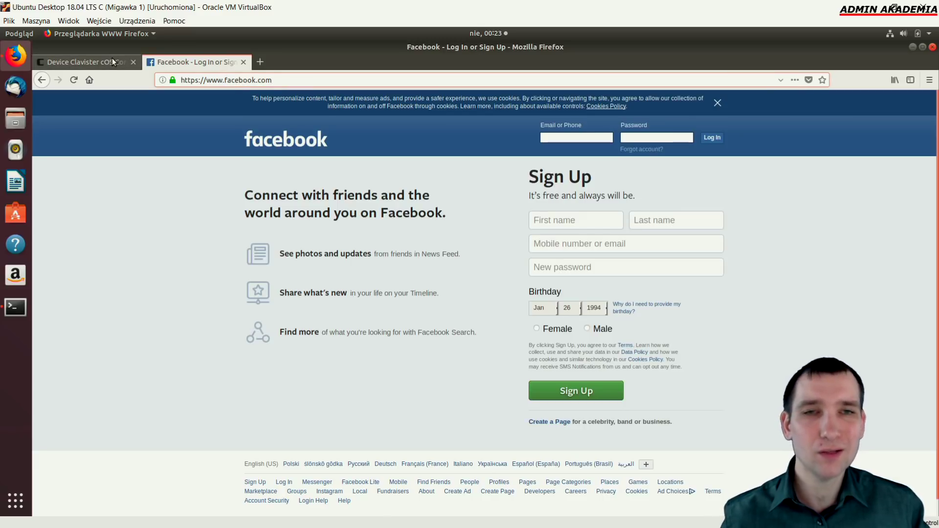
{"action": "left_click", "coordinate": [113, 59]}
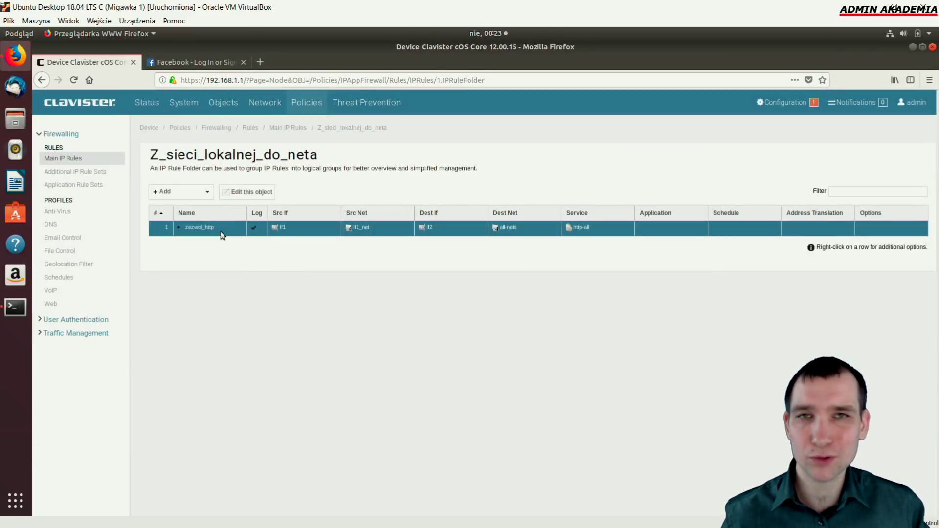
Start another IP rule and name it dns_zezwol
{"action": "left_click", "coordinate": [202, 193]}
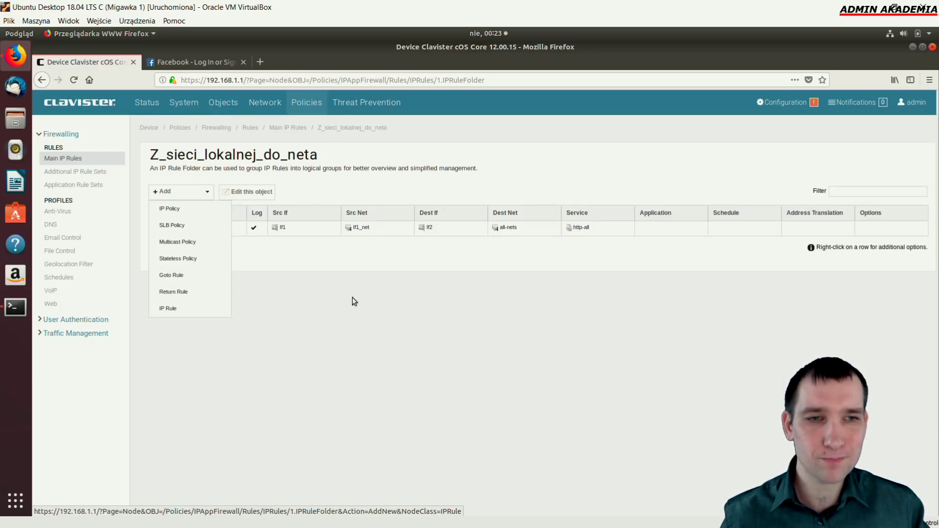
{"action": "mouse_move", "coordinate": [196, 189]}
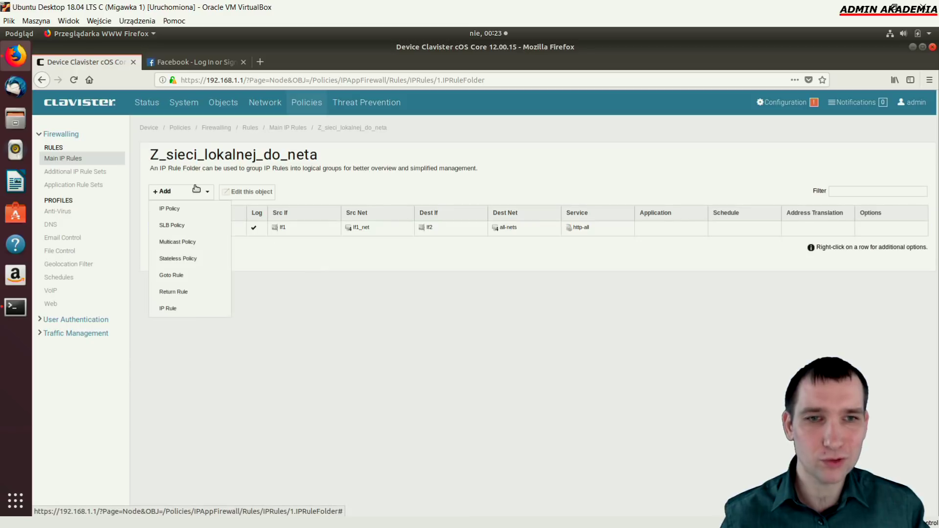
{"action": "left_click", "coordinate": [189, 308]}
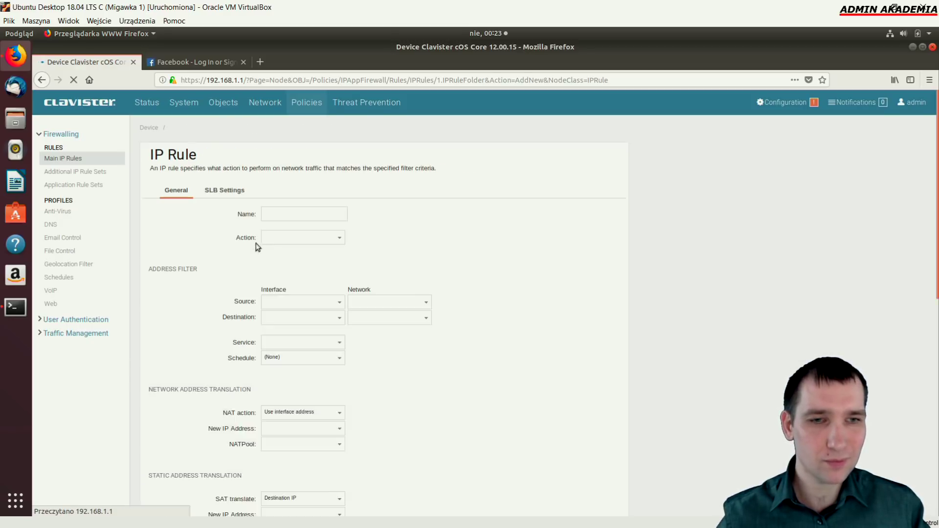
{"action": "left_click", "coordinate": [289, 215]}
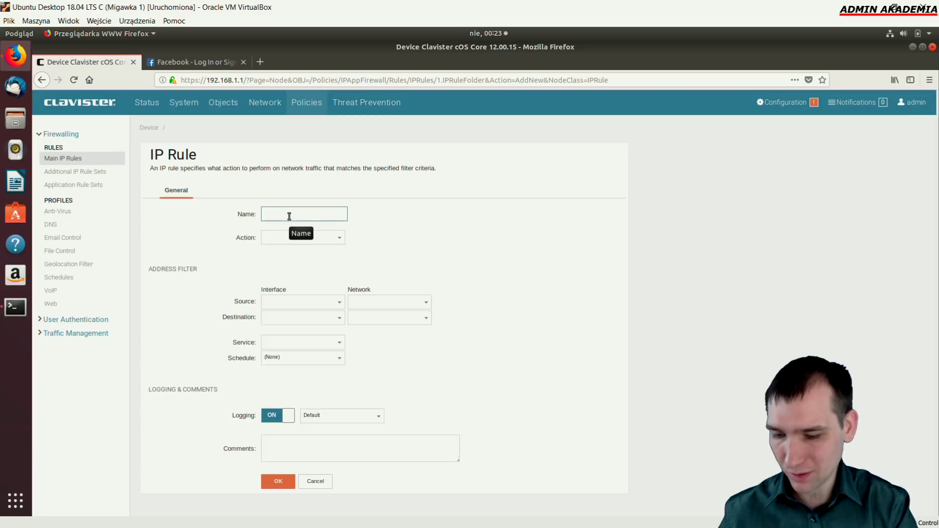
{"action": "type", "text": "dn_zezwol"}
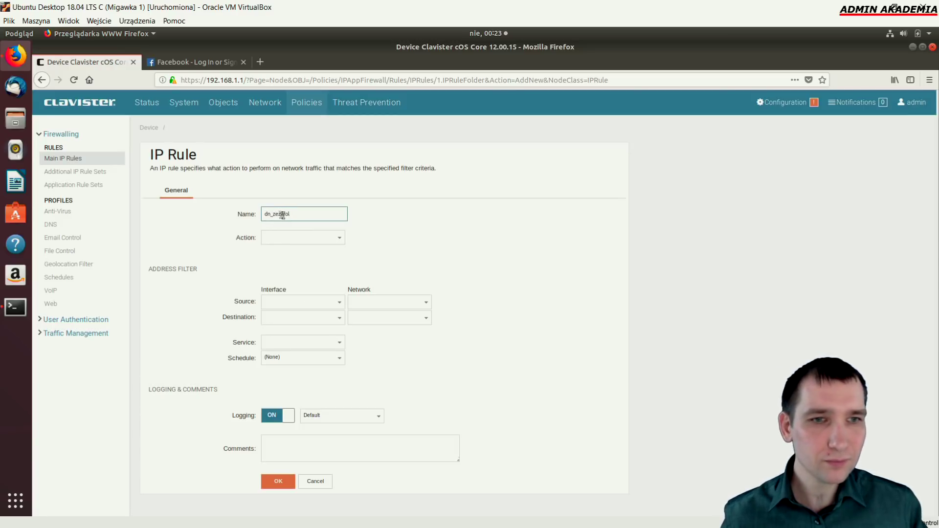
{"action": "left_click", "coordinate": [270, 214]}
{"action": "type", "text": "s"}
Route the rule from If1/If1_net to If2 with destination address 8.8.8.8
{"action": "left_click", "coordinate": [338, 302]}
{"action": "left_click", "coordinate": [346, 336]}
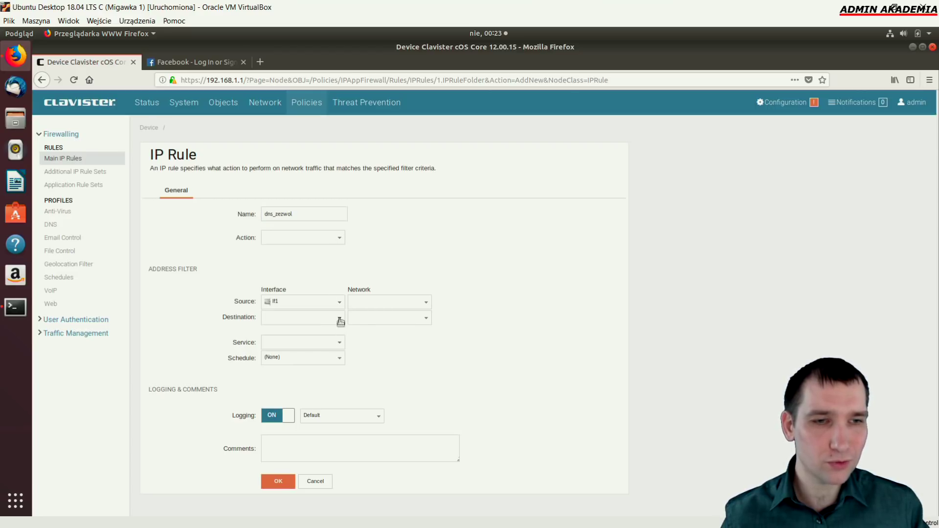
{"action": "left_click", "coordinate": [340, 319]}
{"action": "left_click", "coordinate": [284, 384]}
{"action": "left_click", "coordinate": [425, 302]}
{"action": "scroll", "coordinate": [436, 381], "scroll_direction": "down", "scroll_amount": 5}
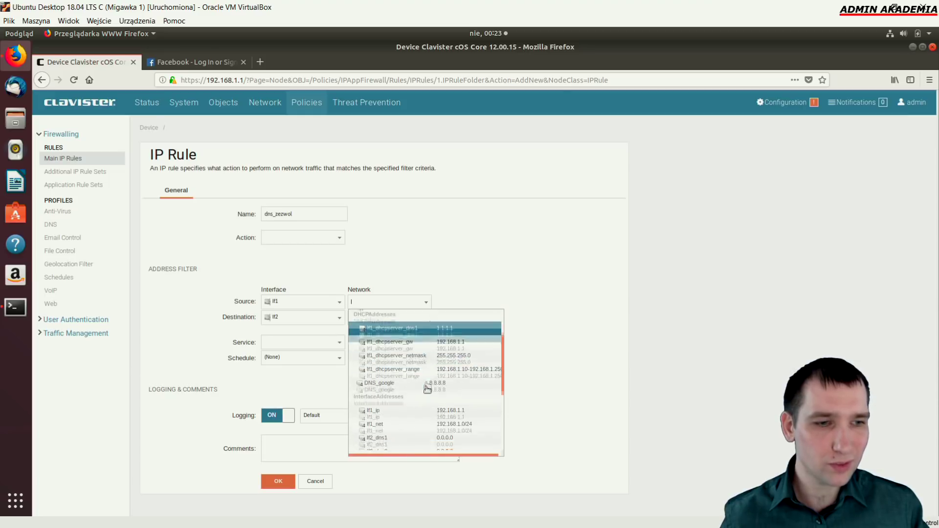
{"action": "left_click", "coordinate": [448, 426]}
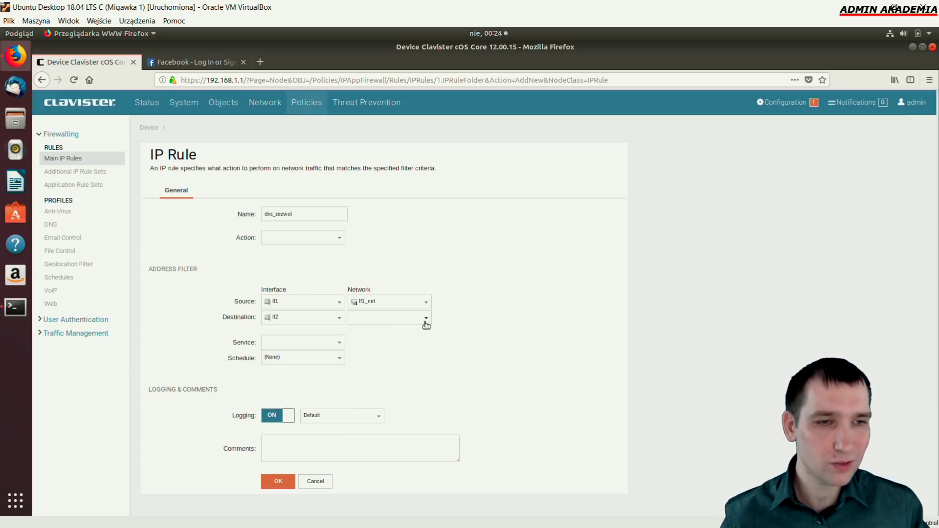
{"action": "left_click", "coordinate": [425, 319]}
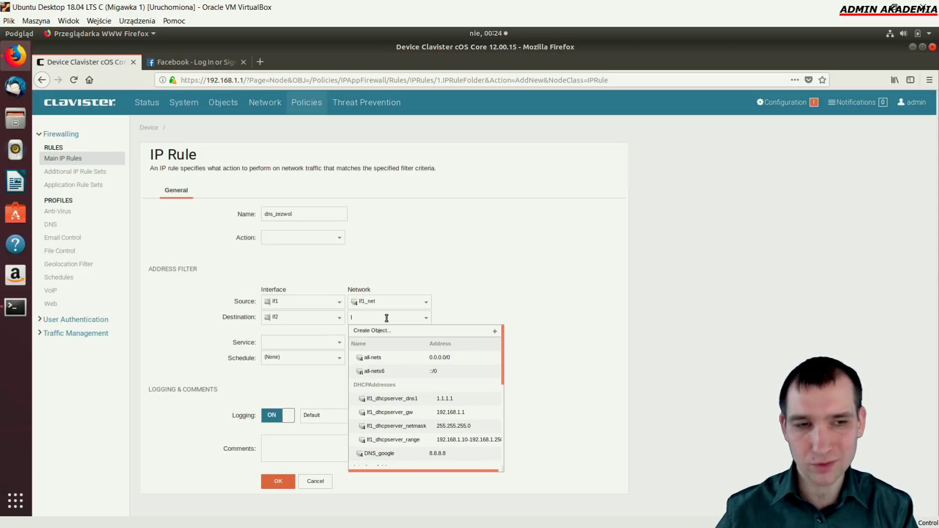
{"action": "type", "text": "8.8.8"}
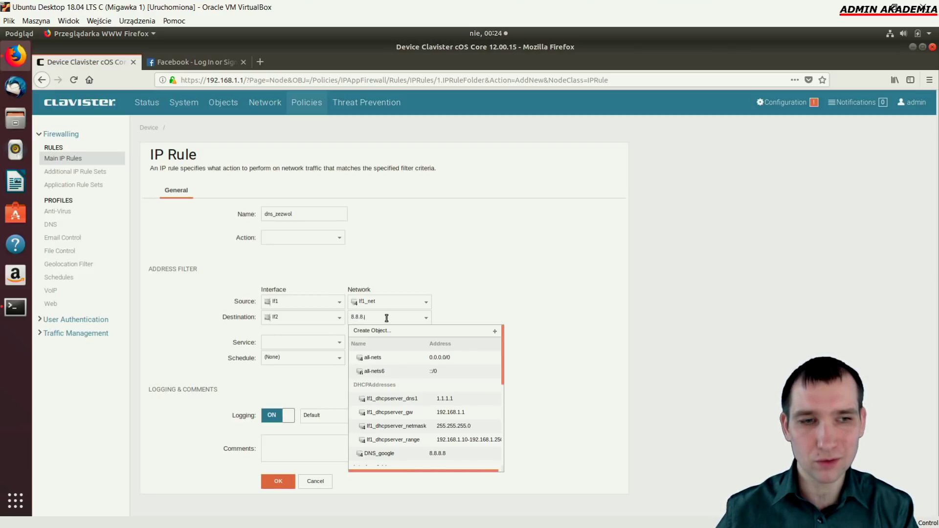
{"action": "type", "text": ".8"}
{"action": "left_click", "coordinate": [453, 268]}
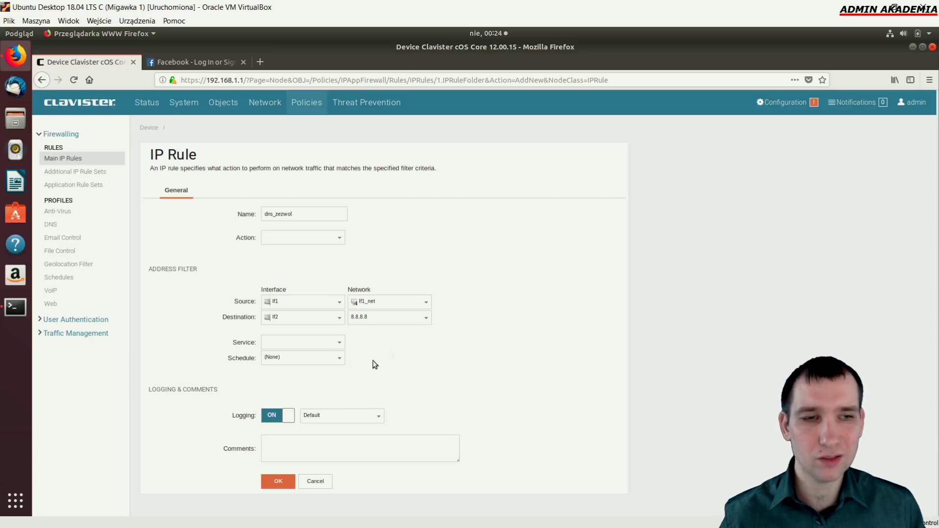
Set service dns-udp and action Allow, then save the dns_zezwol rule
{"action": "left_click", "coordinate": [342, 346]}
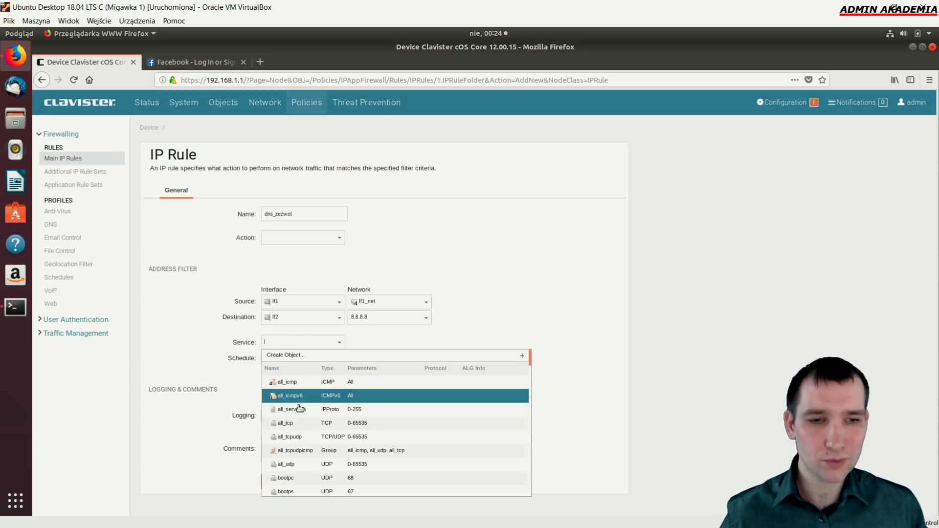
{"action": "scroll", "coordinate": [306, 471], "scroll_direction": "down", "scroll_amount": 2}
{"action": "scroll", "coordinate": [306, 471], "scroll_direction": "down", "scroll_amount": 1}
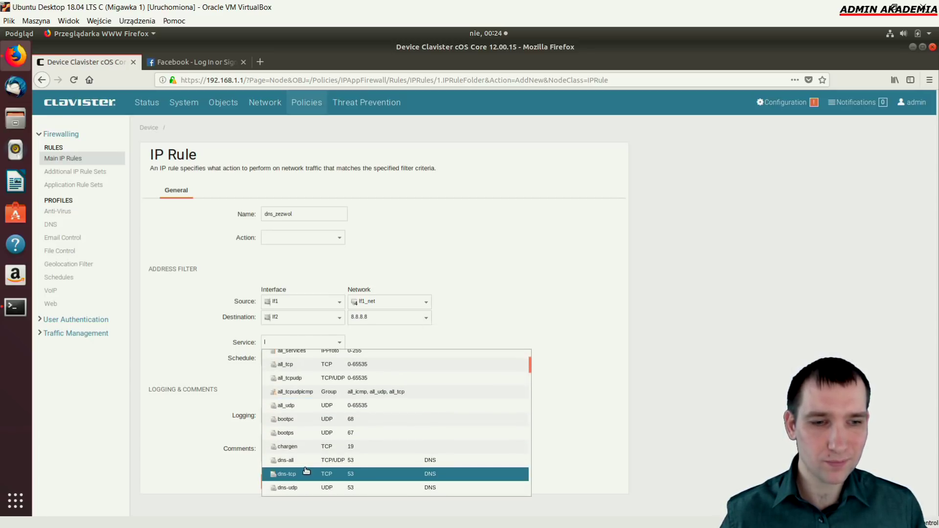
{"action": "left_click", "coordinate": [332, 488]}
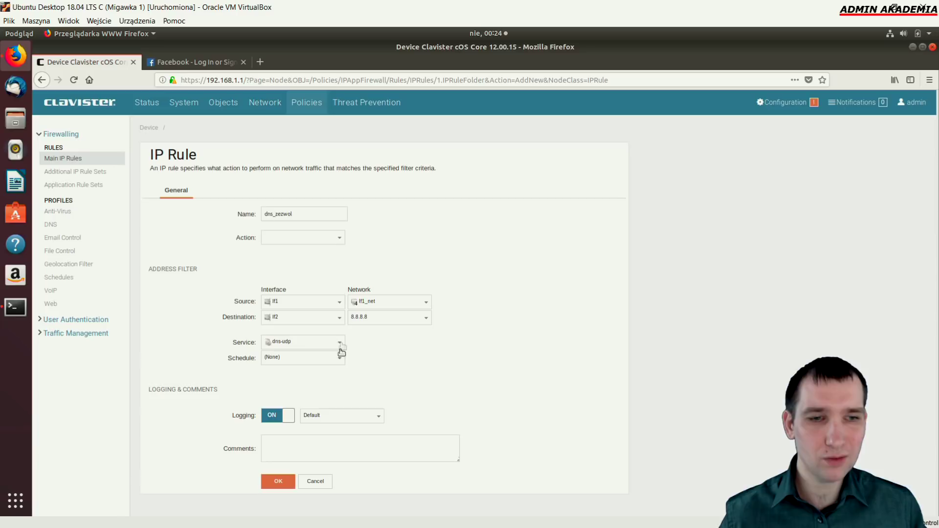
{"action": "left_click", "coordinate": [278, 481]}
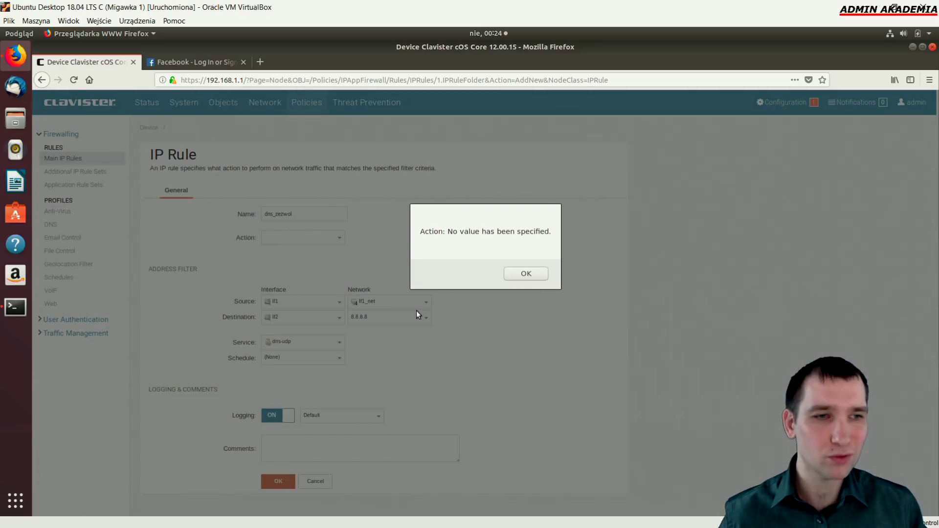
{"action": "left_click", "coordinate": [525, 273]}
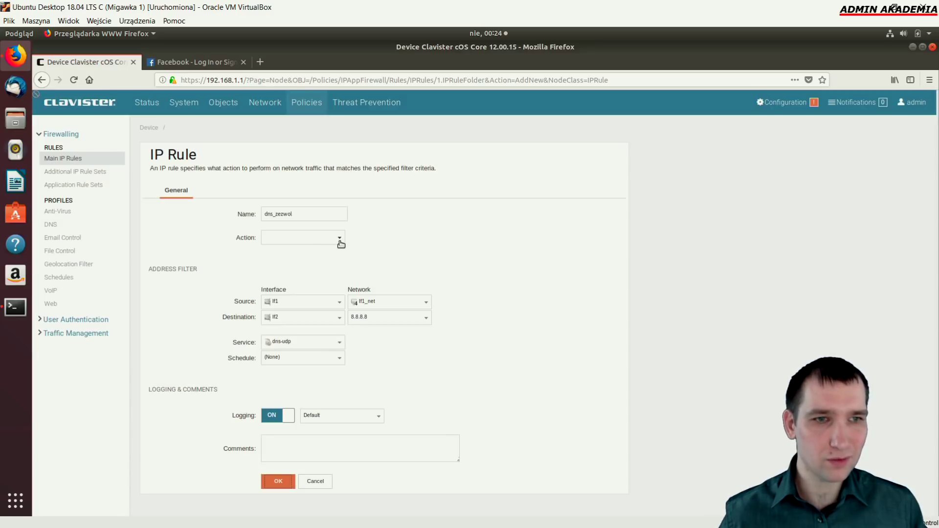
{"action": "left_click", "coordinate": [340, 239]}
{"action": "left_click", "coordinate": [274, 292]}
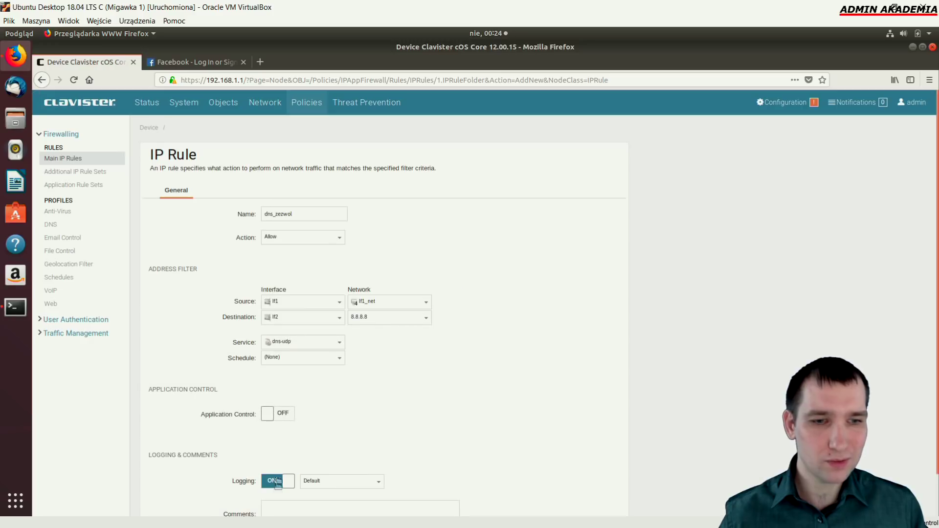
{"action": "scroll", "coordinate": [272, 507], "scroll_direction": "down", "scroll_amount": 2}
{"action": "left_click", "coordinate": [272, 502]}
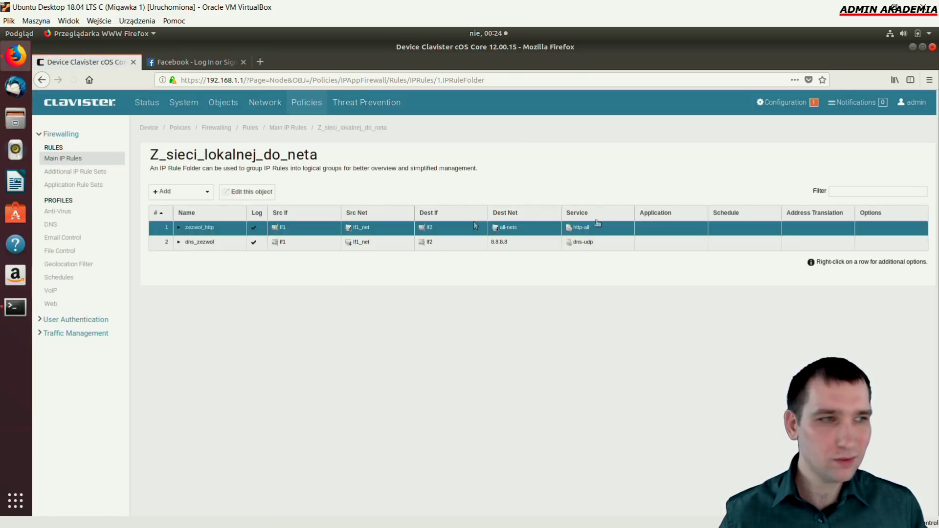
{"action": "left_click", "coordinate": [783, 102]}
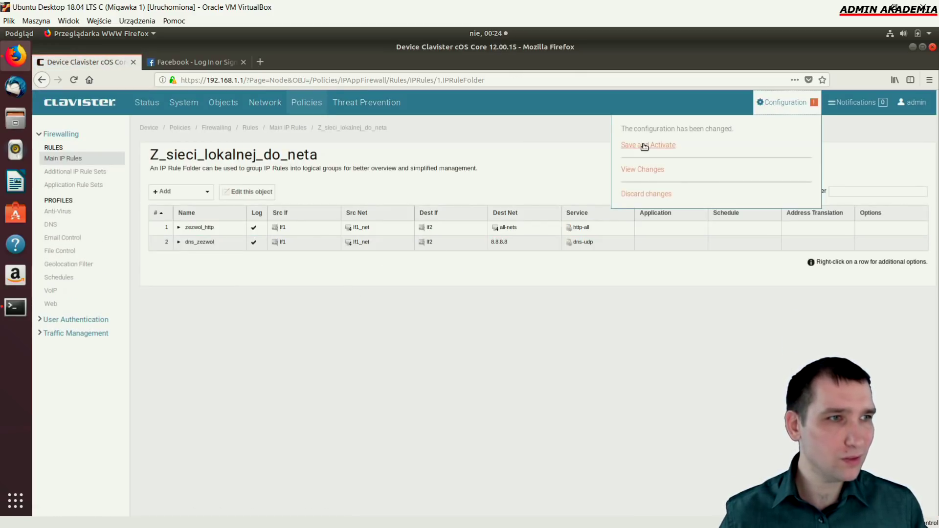
Save and activate the configuration, confirming with OK
{"action": "left_click", "coordinate": [645, 143]}
{"action": "left_click", "coordinate": [293, 228]}
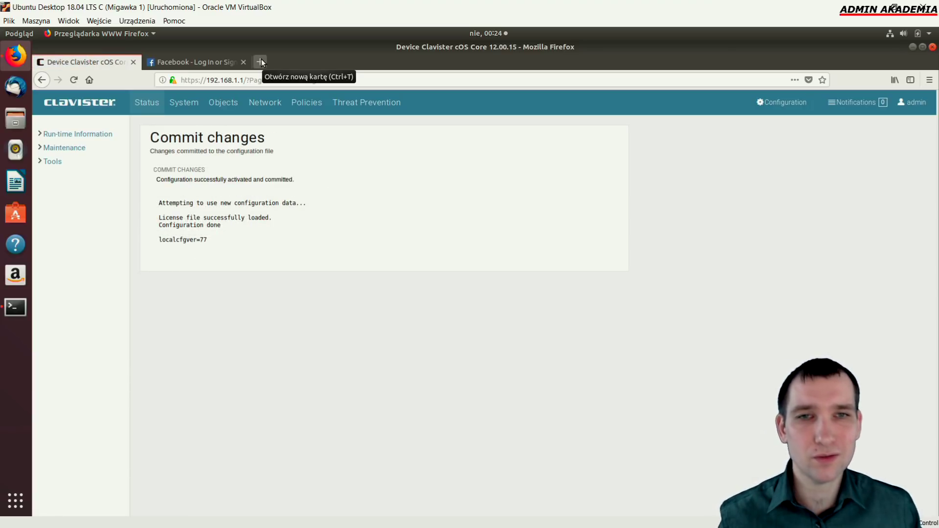
Open a new browser tab and load Wikipedia to test internet access
{"action": "left_click", "coordinate": [261, 61]}
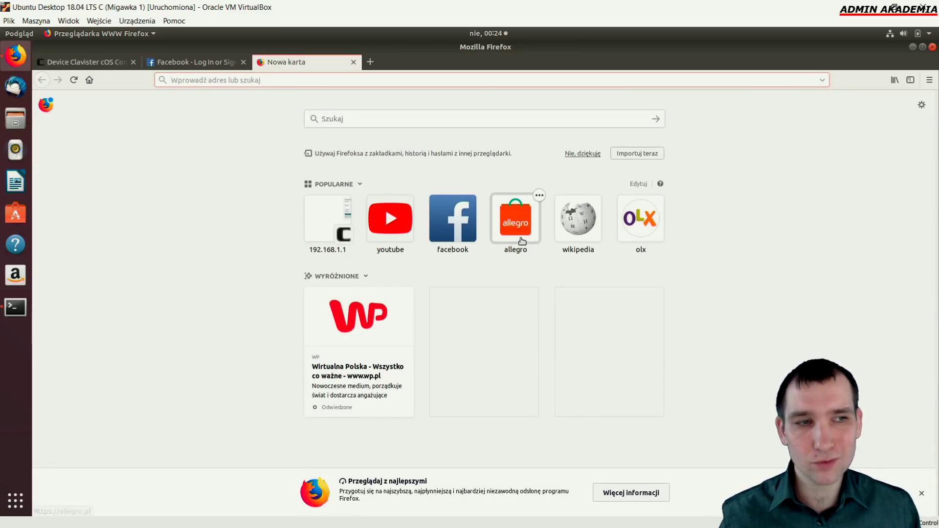
{"action": "left_click", "coordinate": [579, 231]}
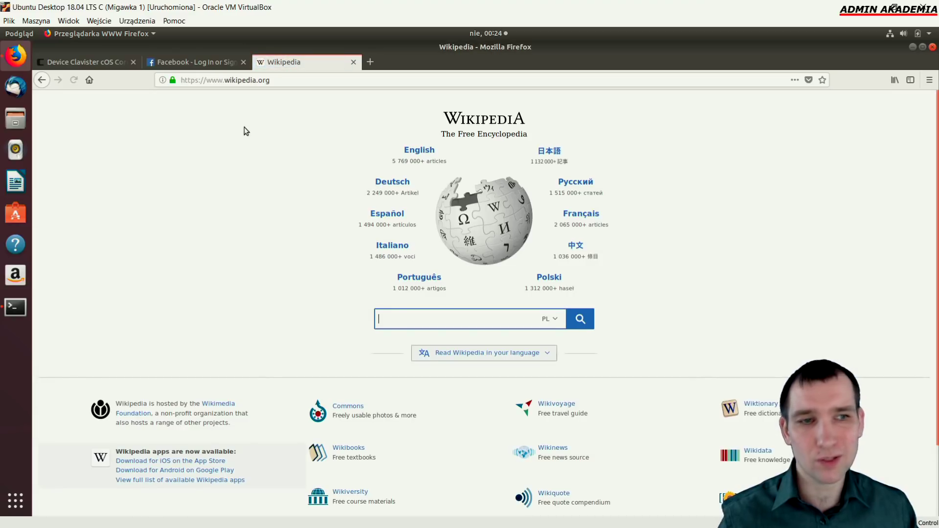
Back in the firewall tab, open the Z_sieci_lokalnej_do_neta folder and start a new IP rule
{"action": "left_click", "coordinate": [92, 61]}
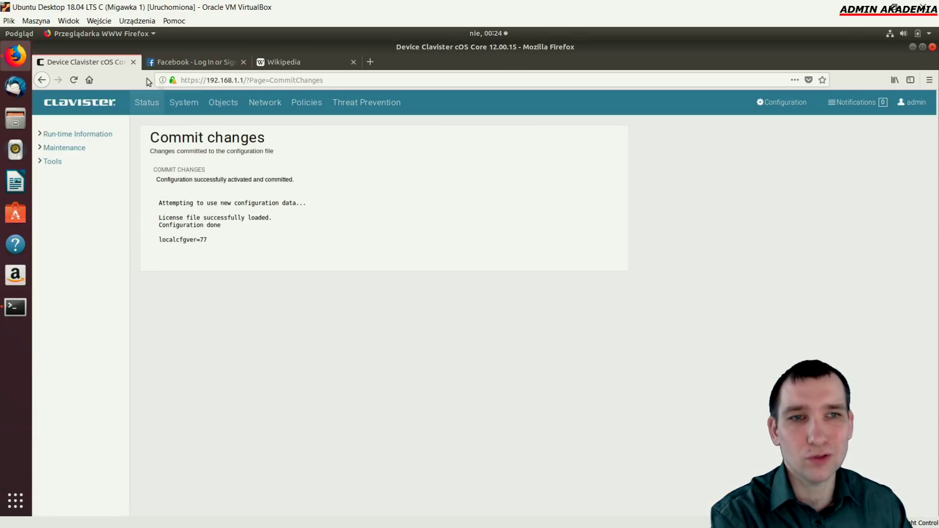
{"action": "left_click", "coordinate": [196, 62]}
{"action": "left_click", "coordinate": [120, 61]}
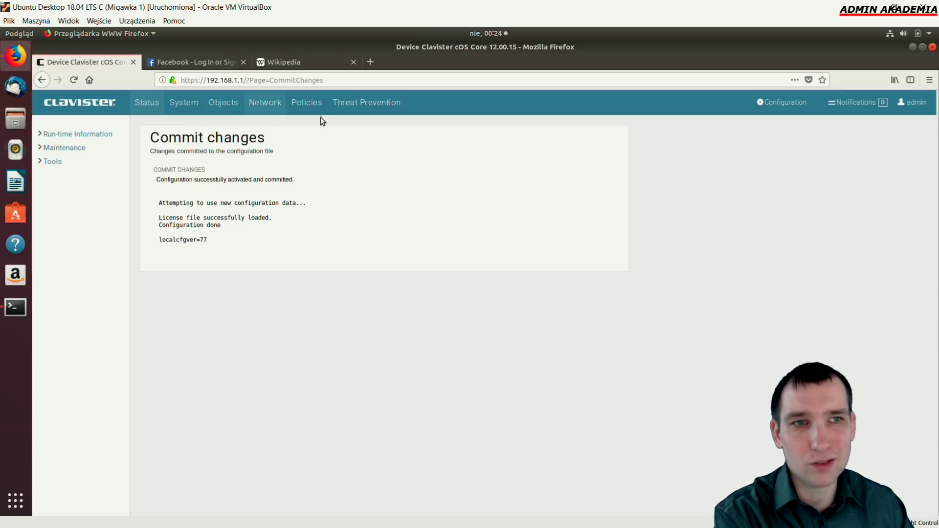
{"action": "left_click", "coordinate": [319, 105]}
{"action": "double_click", "coordinate": [218, 226]}
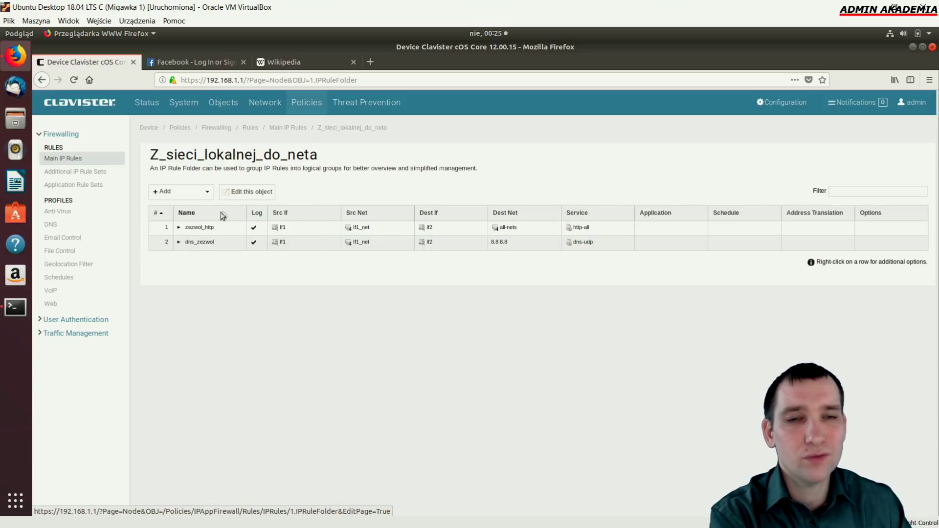
{"action": "left_click", "coordinate": [202, 192]}
{"action": "left_click", "coordinate": [181, 305]}
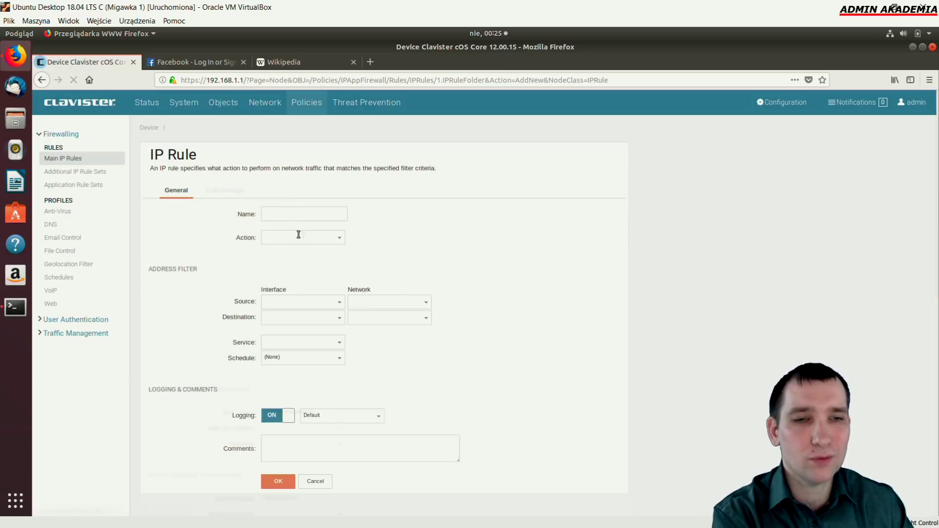
Name the new rule wojtek_http_nie with action Drop, from interface If1 to If2
{"action": "left_click", "coordinate": [286, 216]}
{"action": "type", "text": "wojtek_http_"}
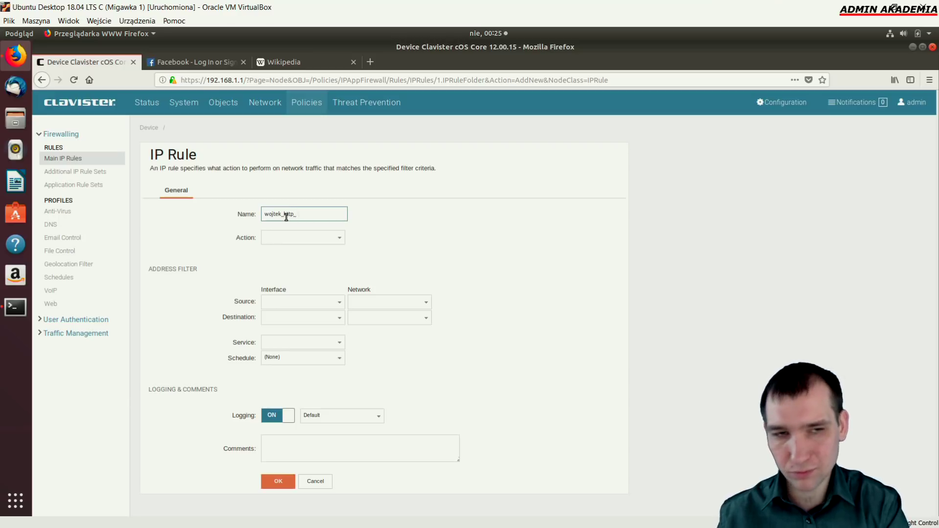
{"action": "type", "text": "nie"}
{"action": "left_click", "coordinate": [345, 238]}
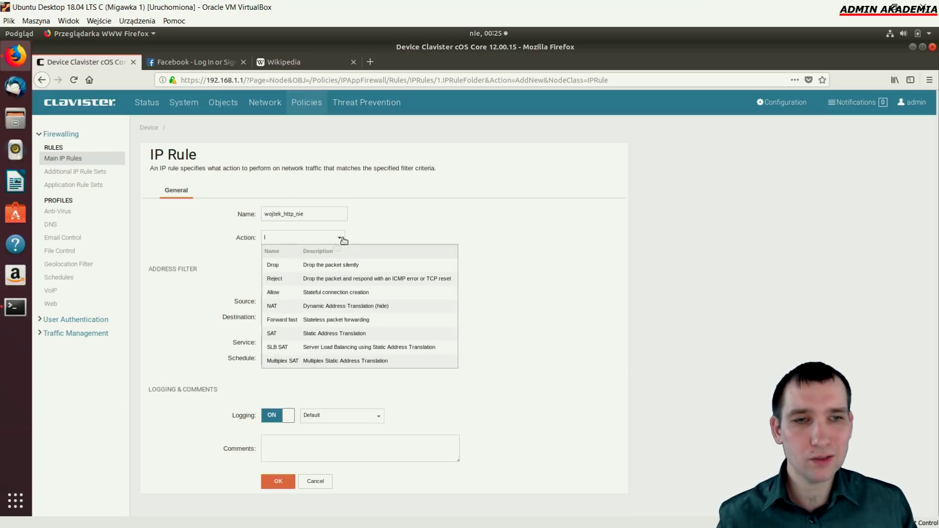
{"action": "left_click", "coordinate": [318, 264]}
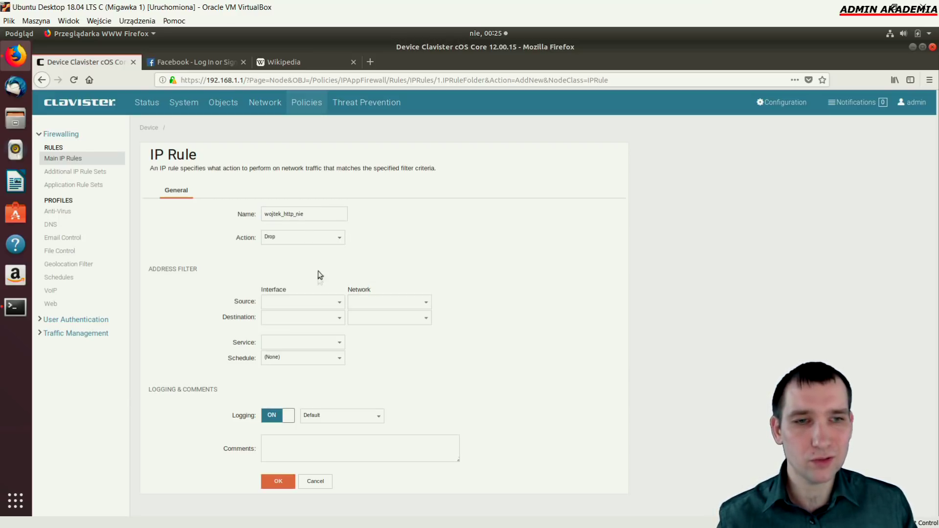
{"action": "left_click", "coordinate": [340, 302]}
{"action": "left_click", "coordinate": [305, 342]}
{"action": "left_click", "coordinate": [340, 321]}
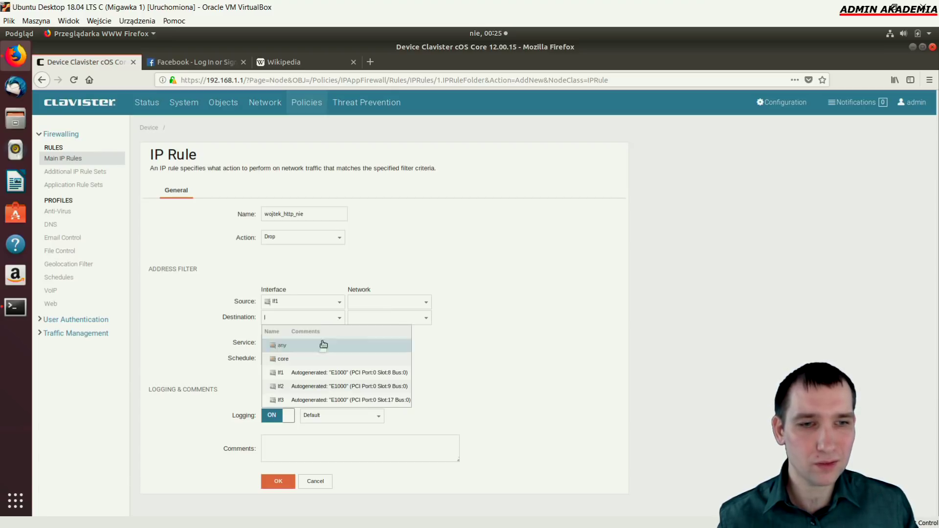
{"action": "left_click", "coordinate": [325, 379]}
Set source 192.168.1.125, destination all-nets and service http-all, then save the rule
{"action": "left_click", "coordinate": [428, 304]}
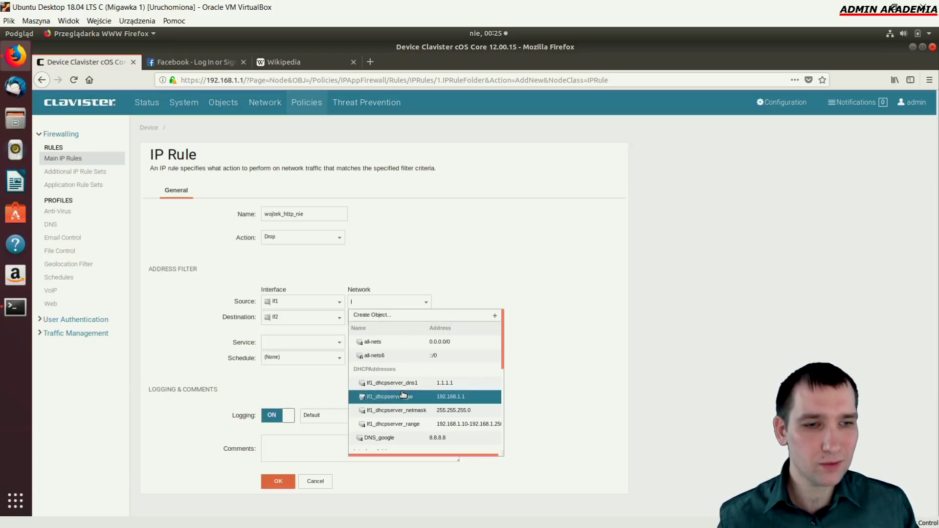
{"action": "scroll", "coordinate": [420, 406], "scroll_direction": "down", "scroll_amount": 3}
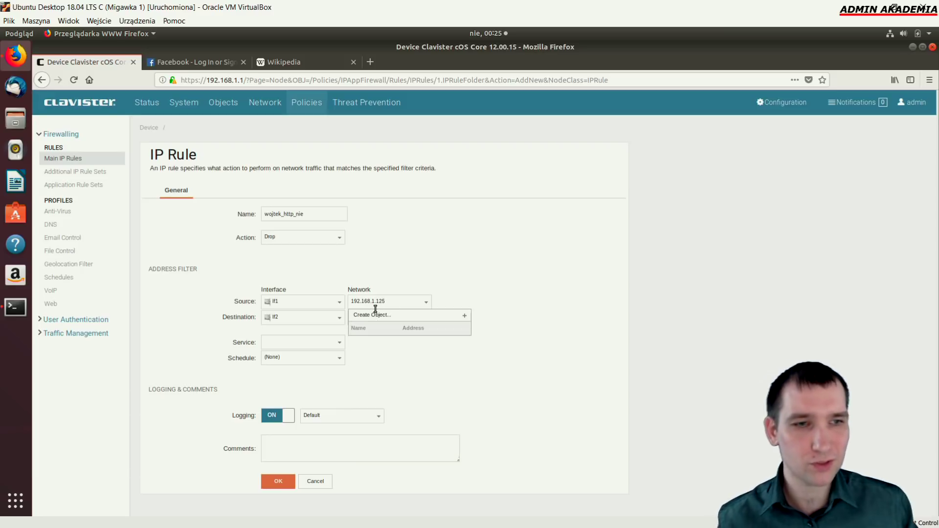
{"action": "left_click", "coordinate": [423, 276]}
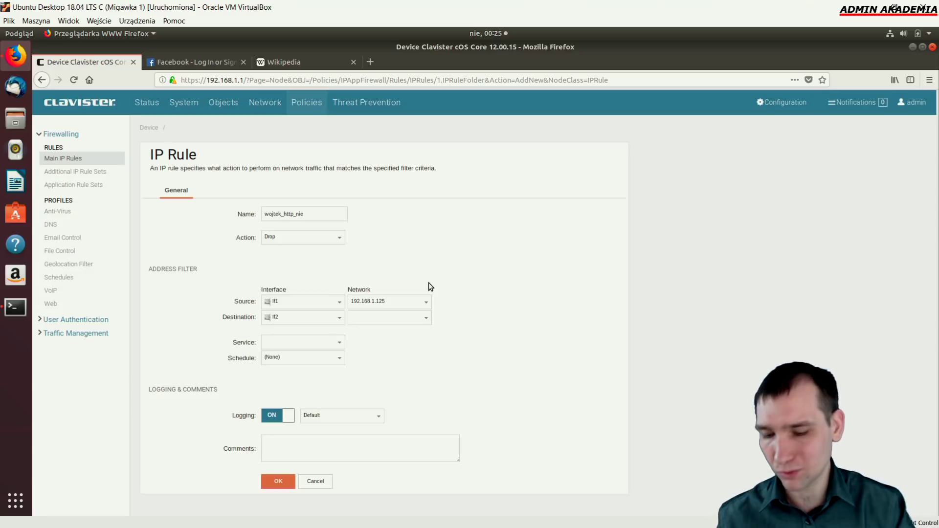
{"action": "left_click", "coordinate": [427, 318]}
{"action": "left_click", "coordinate": [381, 364]}
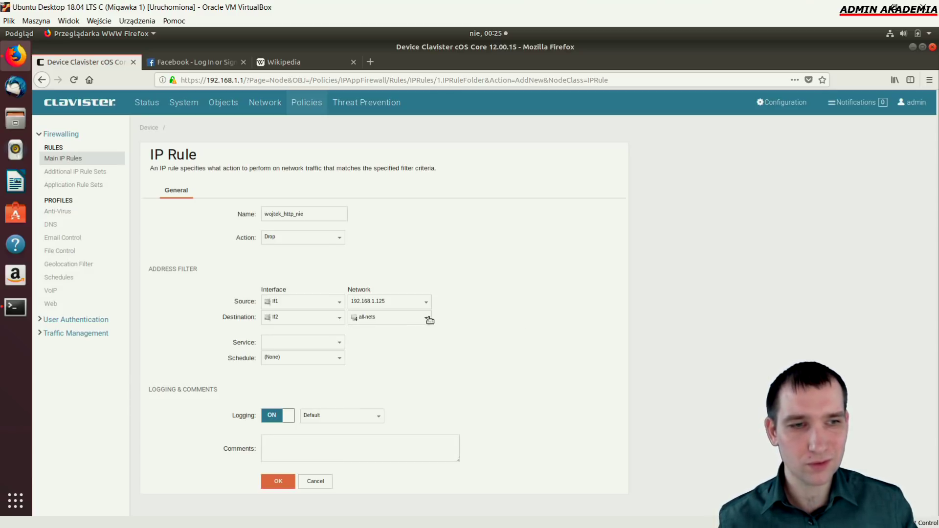
{"action": "left_click", "coordinate": [340, 343]}
{"action": "scroll", "coordinate": [316, 430], "scroll_direction": "down", "scroll_amount": 3}
{"action": "scroll", "coordinate": [321, 452], "scroll_direction": "down", "scroll_amount": 5}
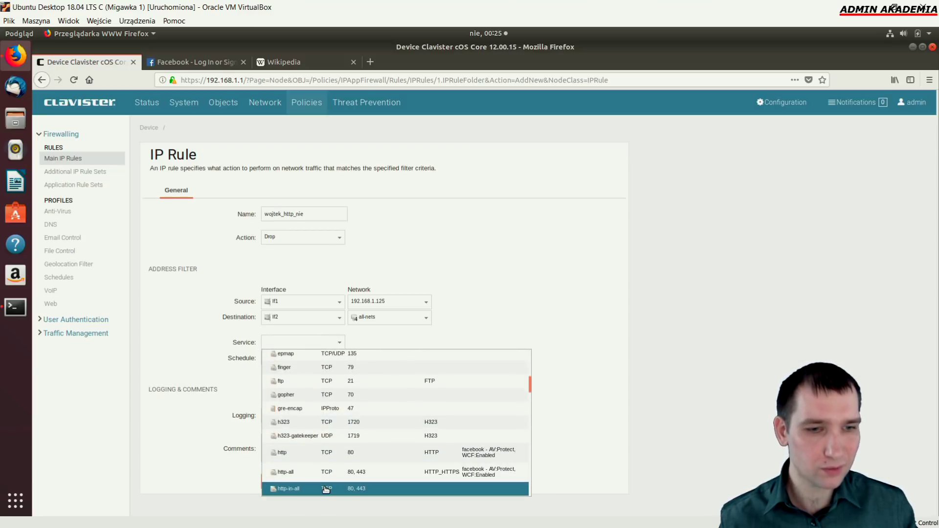
{"action": "scroll", "coordinate": [325, 490], "scroll_direction": "down", "scroll_amount": 1}
{"action": "scroll", "coordinate": [325, 490], "scroll_direction": "down", "scroll_amount": 2}
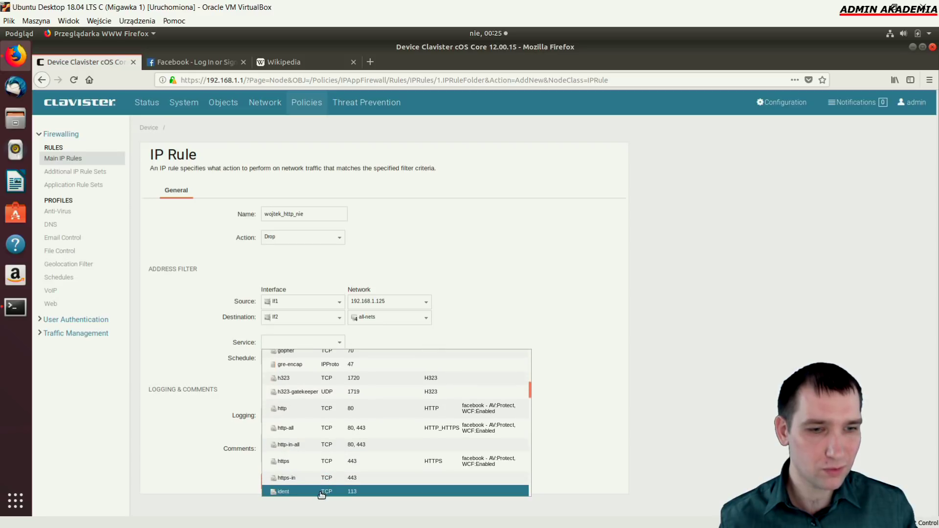
{"action": "left_click", "coordinate": [323, 429]}
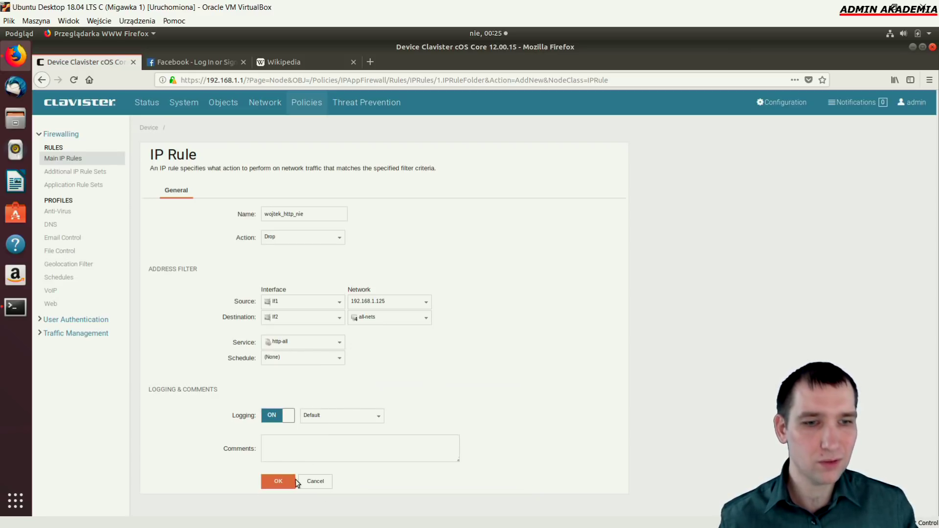
{"action": "left_click", "coordinate": [278, 481]}
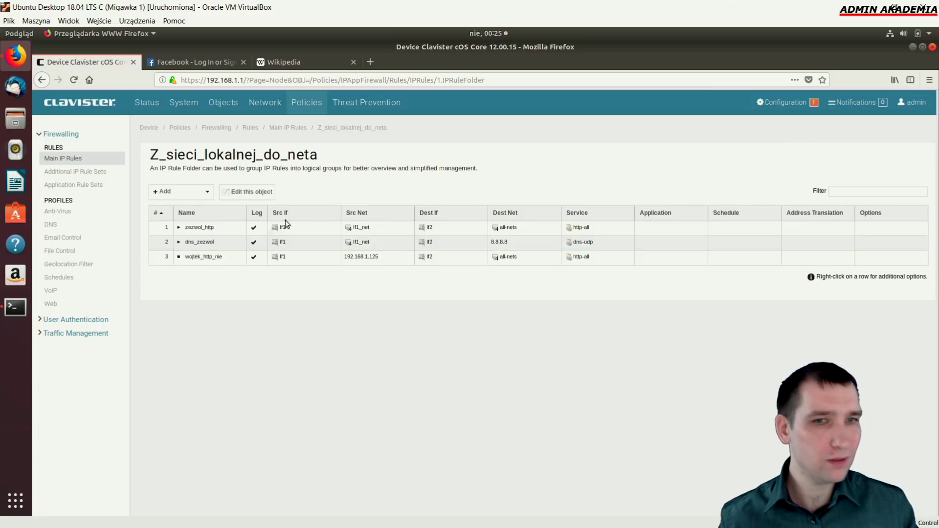
Move wojtek_http_nie to the top of the folder, then save and activate the configuration
{"action": "right_click", "coordinate": [211, 262]}
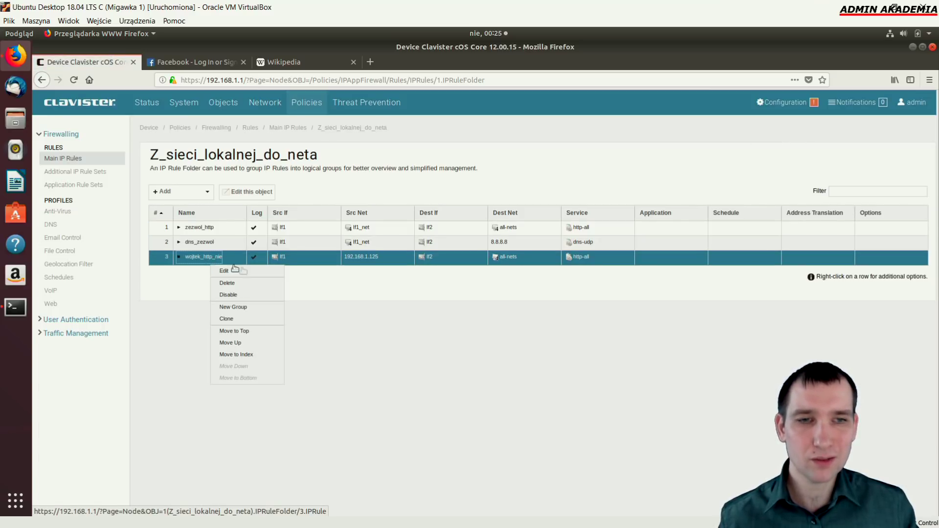
{"action": "left_click", "coordinate": [255, 333]}
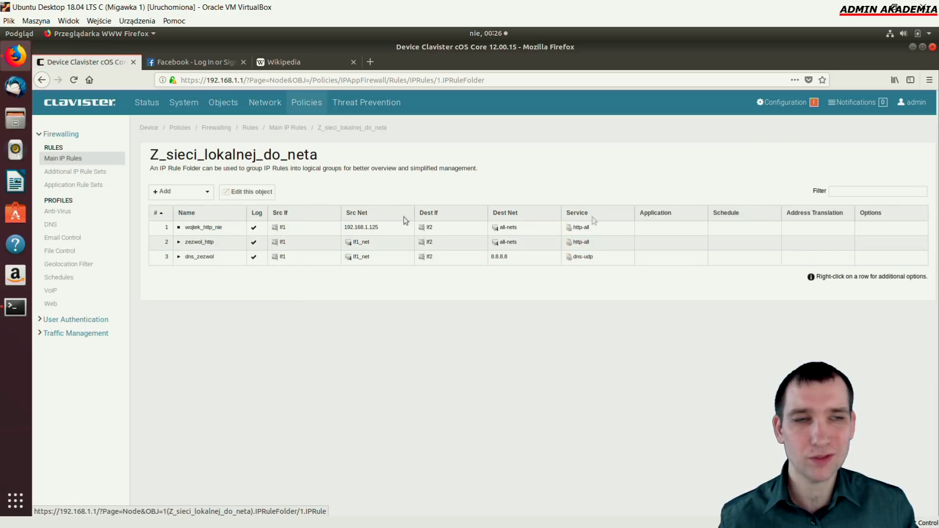
{"action": "left_click", "coordinate": [783, 102]}
{"action": "left_click", "coordinate": [646, 152]}
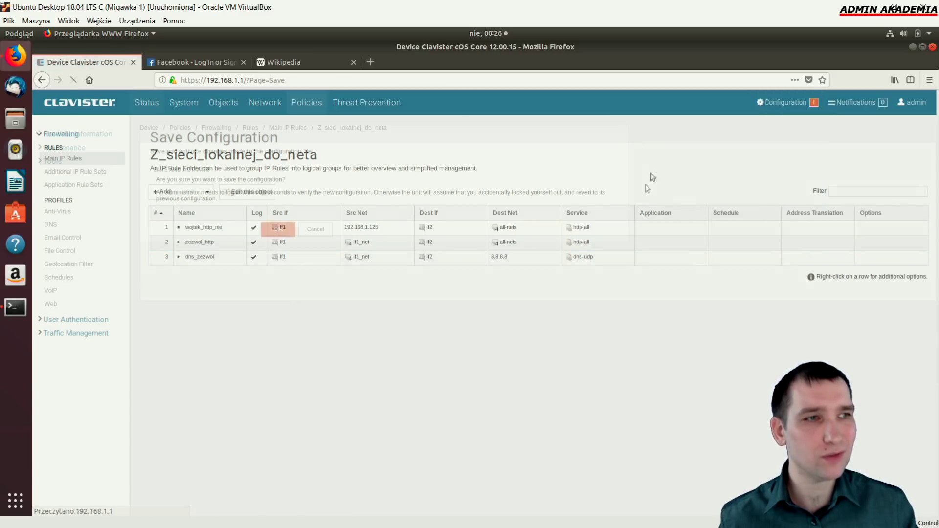
{"action": "left_click", "coordinate": [277, 228]}
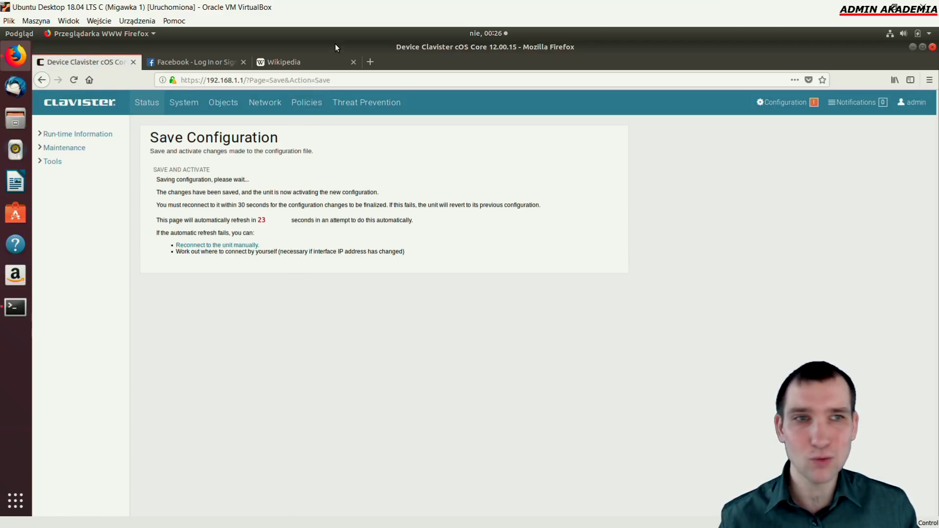
Open English Wikipedia in the test tab, then return to the firewall tab
{"action": "left_click", "coordinate": [327, 62]}
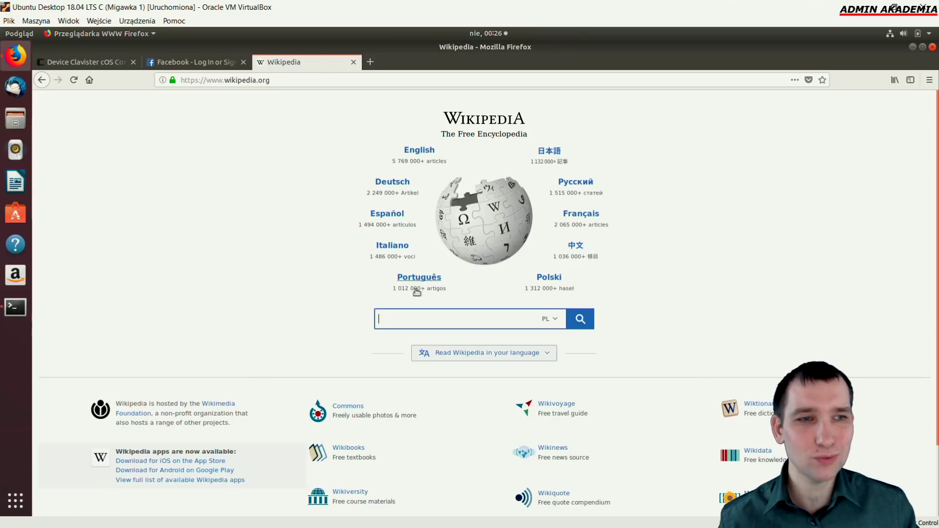
{"action": "left_click", "coordinate": [419, 151]}
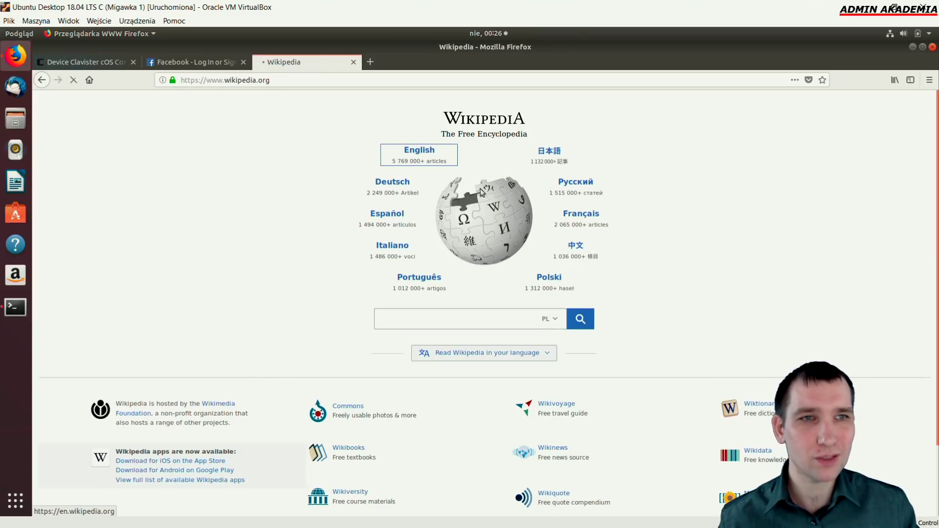
{"action": "left_click", "coordinate": [96, 60]}
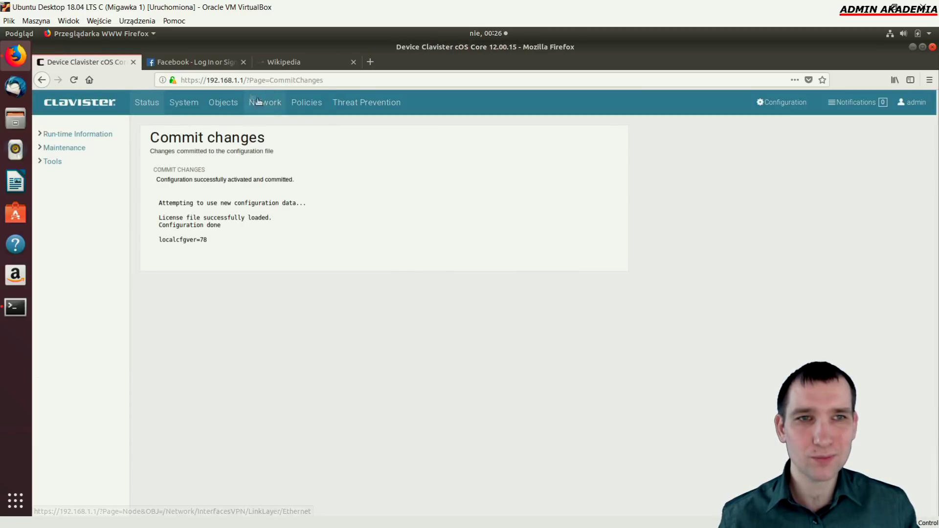
Disable the wojtek_http_nie rule in Z_sieci_lokalnej_do_neta, rechecking English Wikipedia meanwhile
{"action": "left_click", "coordinate": [305, 106]}
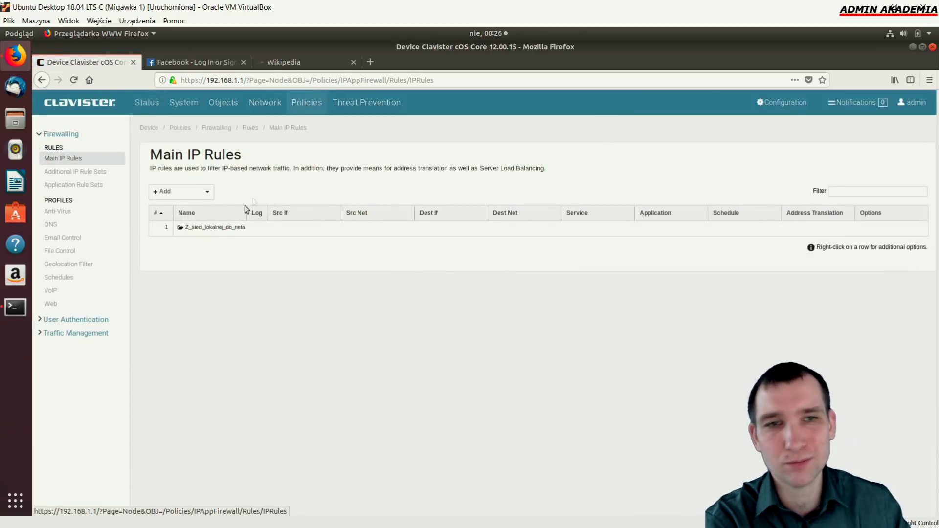
{"action": "double_click", "coordinate": [230, 226]}
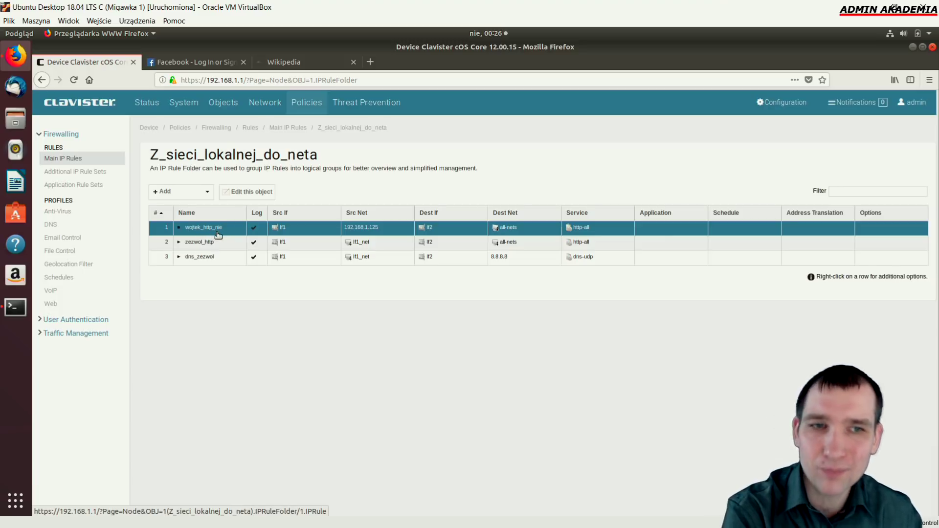
{"action": "right_click", "coordinate": [190, 232]}
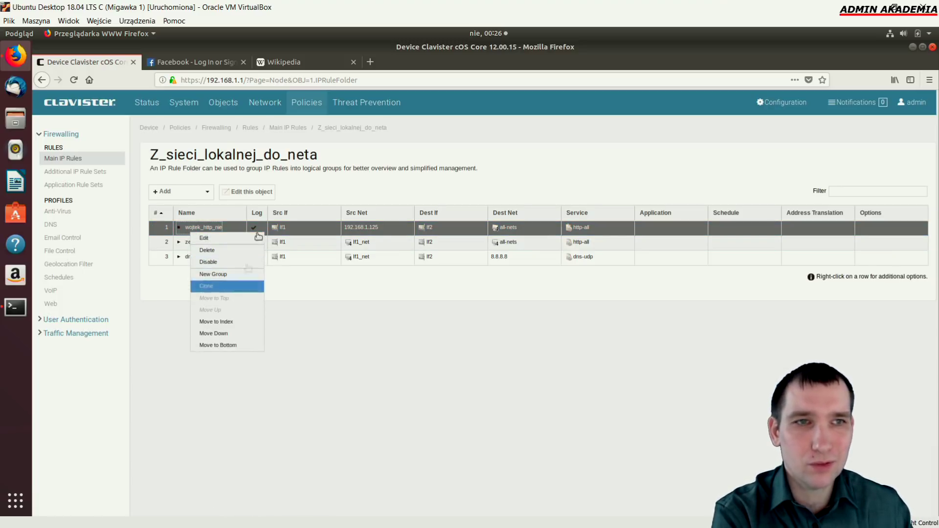
{"action": "left_click", "coordinate": [298, 61]}
{"action": "left_click", "coordinate": [406, 162]}
{"action": "left_click", "coordinate": [59, 62]}
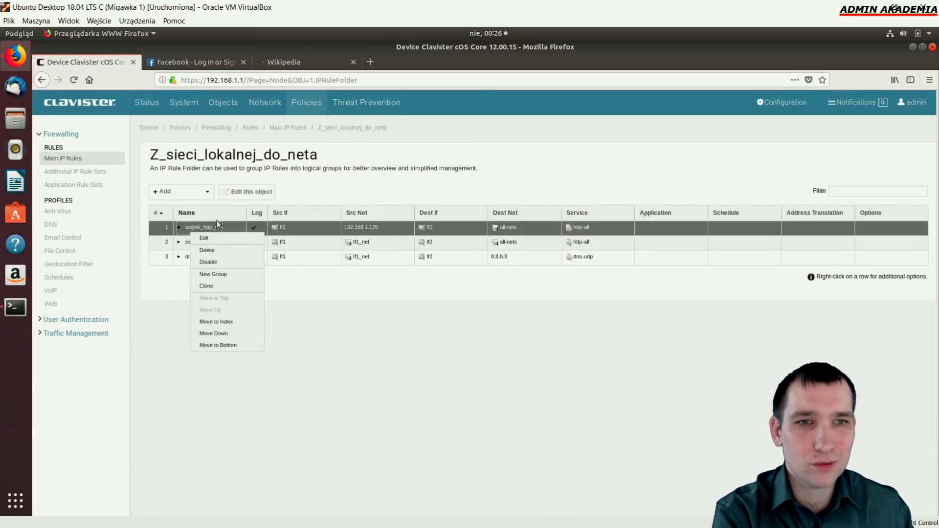
{"action": "left_click", "coordinate": [221, 267]}
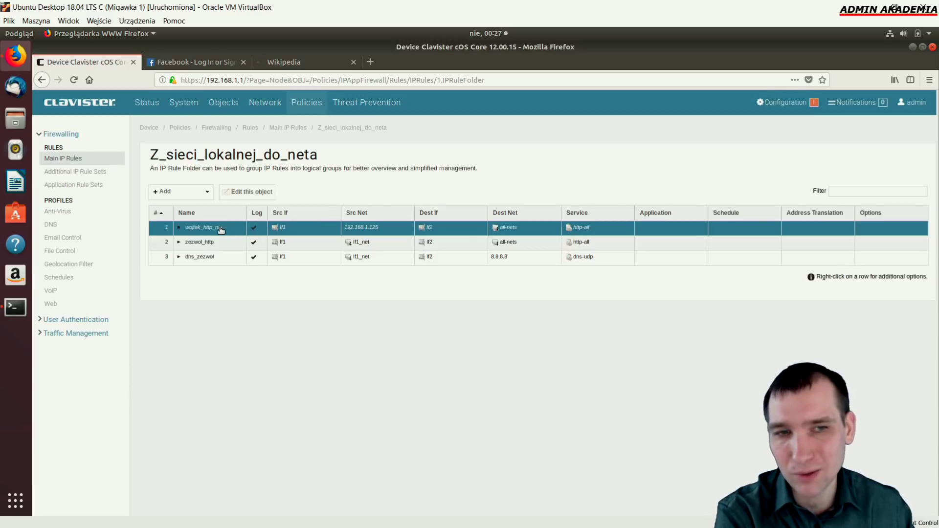
{"action": "right_click", "coordinate": [221, 230]}
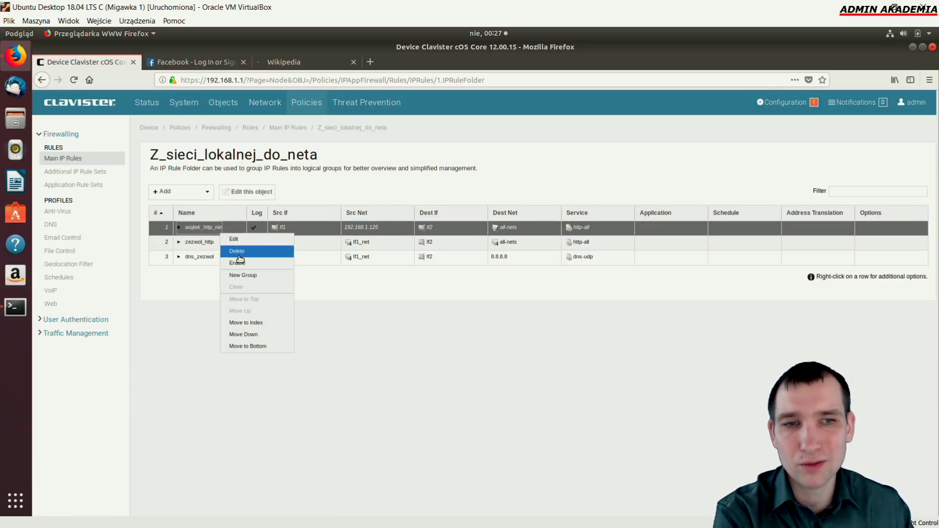
{"action": "right_click", "coordinate": [202, 249]}
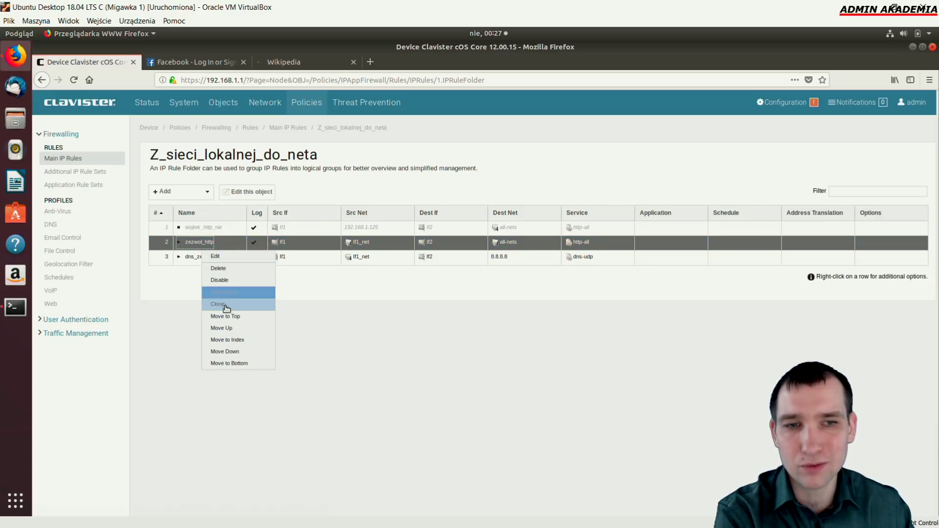
{"action": "left_click", "coordinate": [193, 257]}
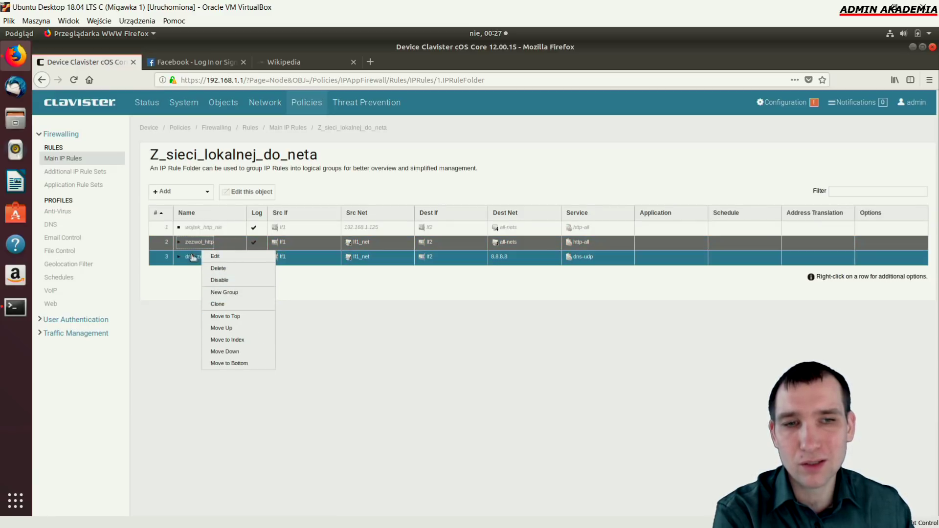
{"action": "left_click", "coordinate": [223, 304]}
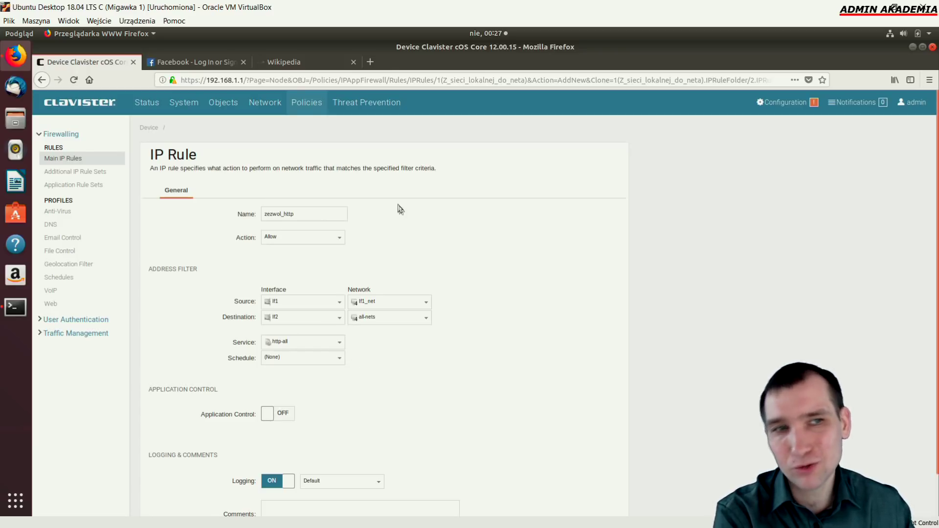
{"action": "key", "text": "Return"}
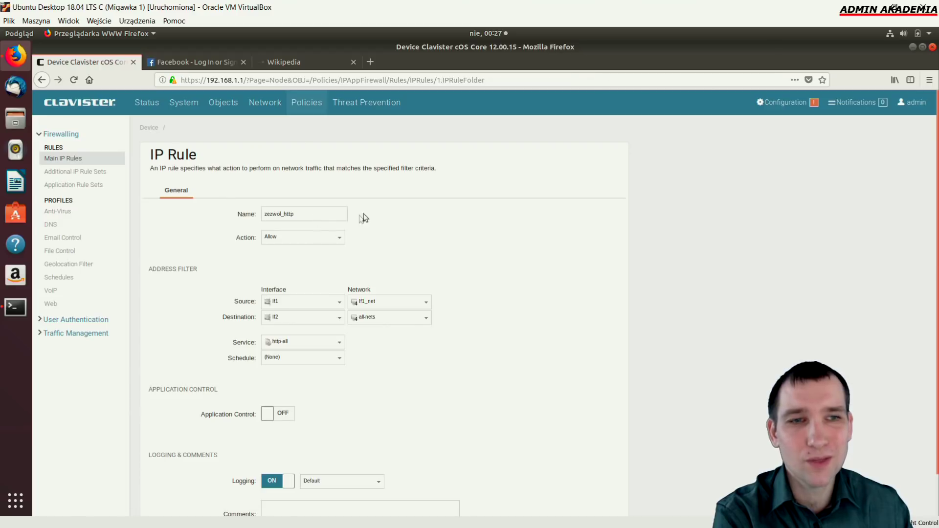
{"action": "right_click", "coordinate": [195, 244]}
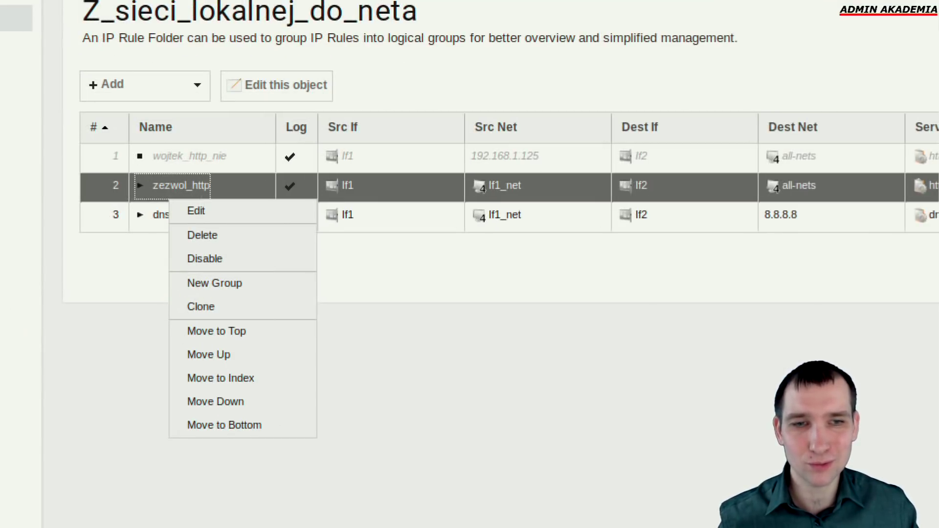
{"action": "left_click_drag", "start_coordinate": [191, 300], "coordinate": [374, 305]}
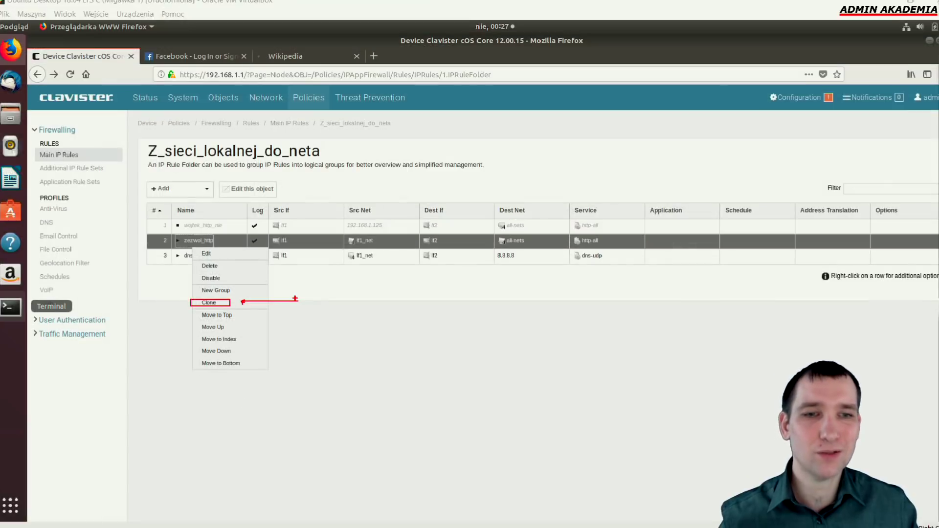
{"action": "left_click", "coordinate": [544, 312]}
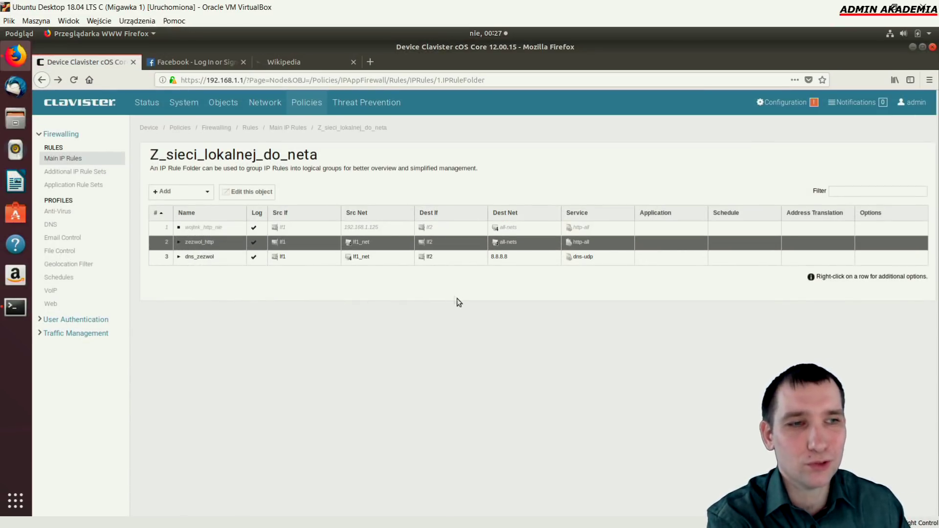
Save and activate the configuration with the disabled rule, confirming with OK
{"action": "left_click", "coordinate": [782, 103]}
{"action": "left_click", "coordinate": [645, 146]}
{"action": "left_click", "coordinate": [280, 228]}
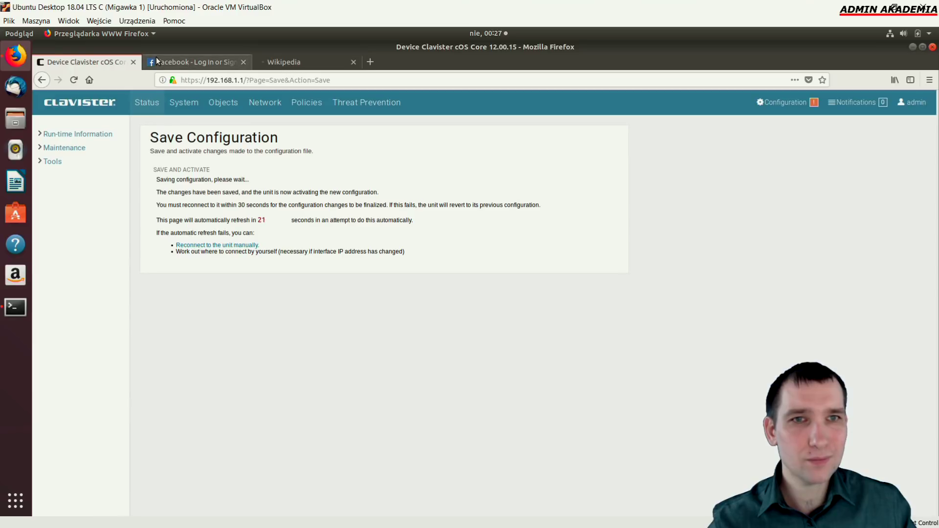
Test German Wikipedia in the browser, then return to the main IP rules list
{"action": "left_click", "coordinate": [284, 64]}
{"action": "left_click", "coordinate": [389, 184]}
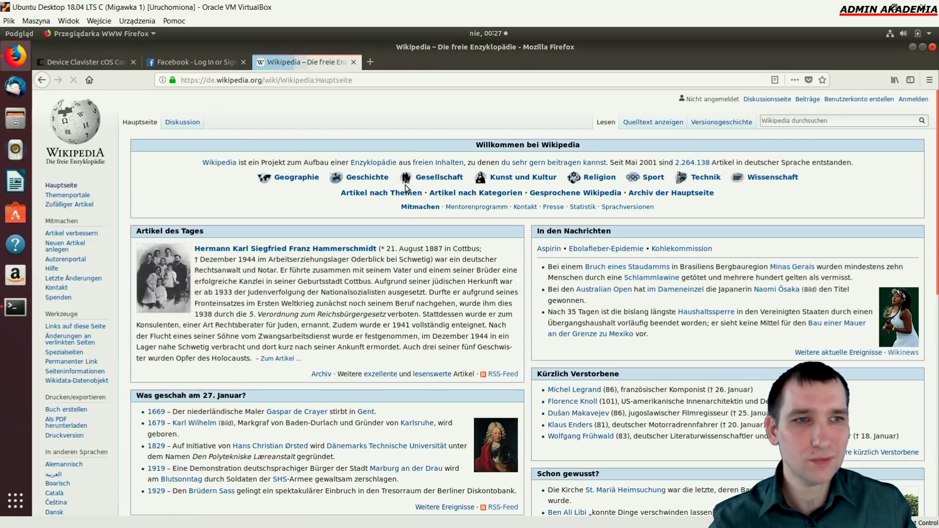
{"action": "left_click", "coordinate": [118, 62]}
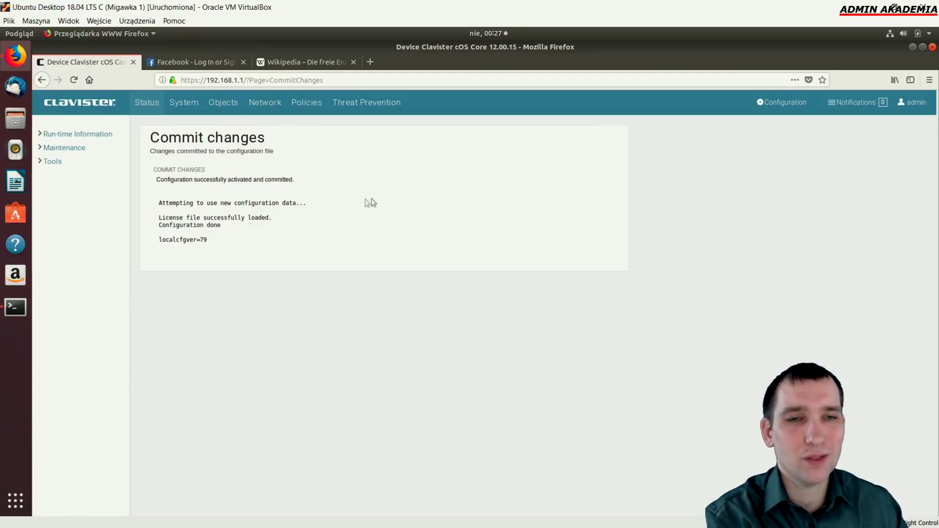
{"action": "left_click", "coordinate": [313, 106]}
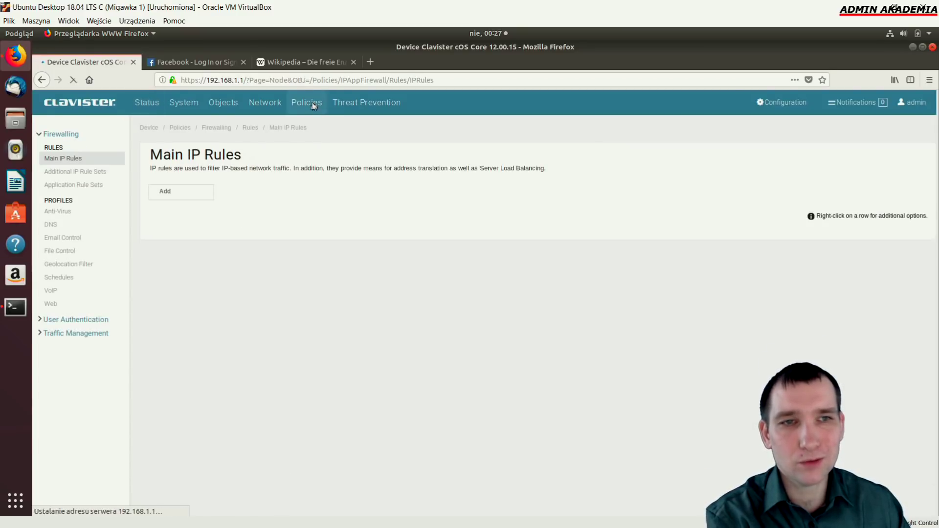